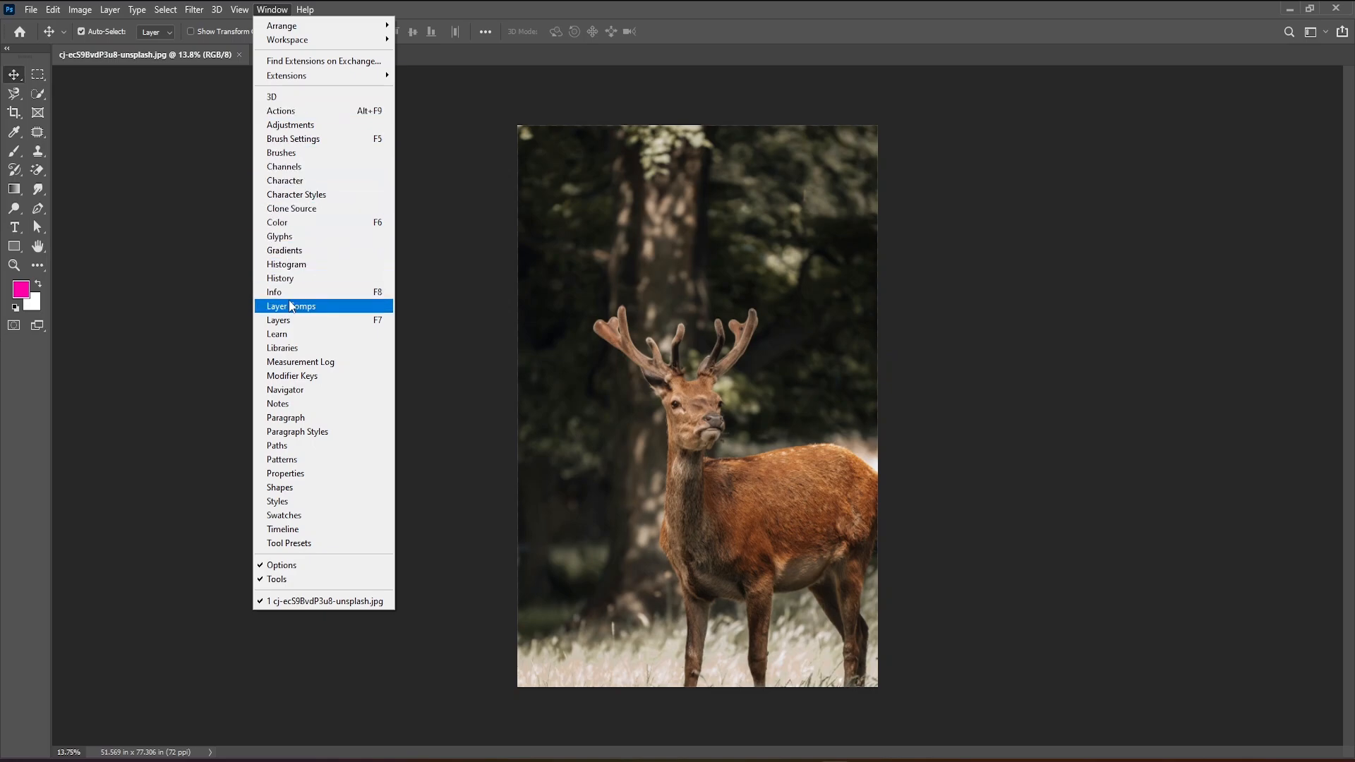
# Show the Layers panel, place it beside the photo and duplicate the Background layer.
pyautogui.click(291, 320)
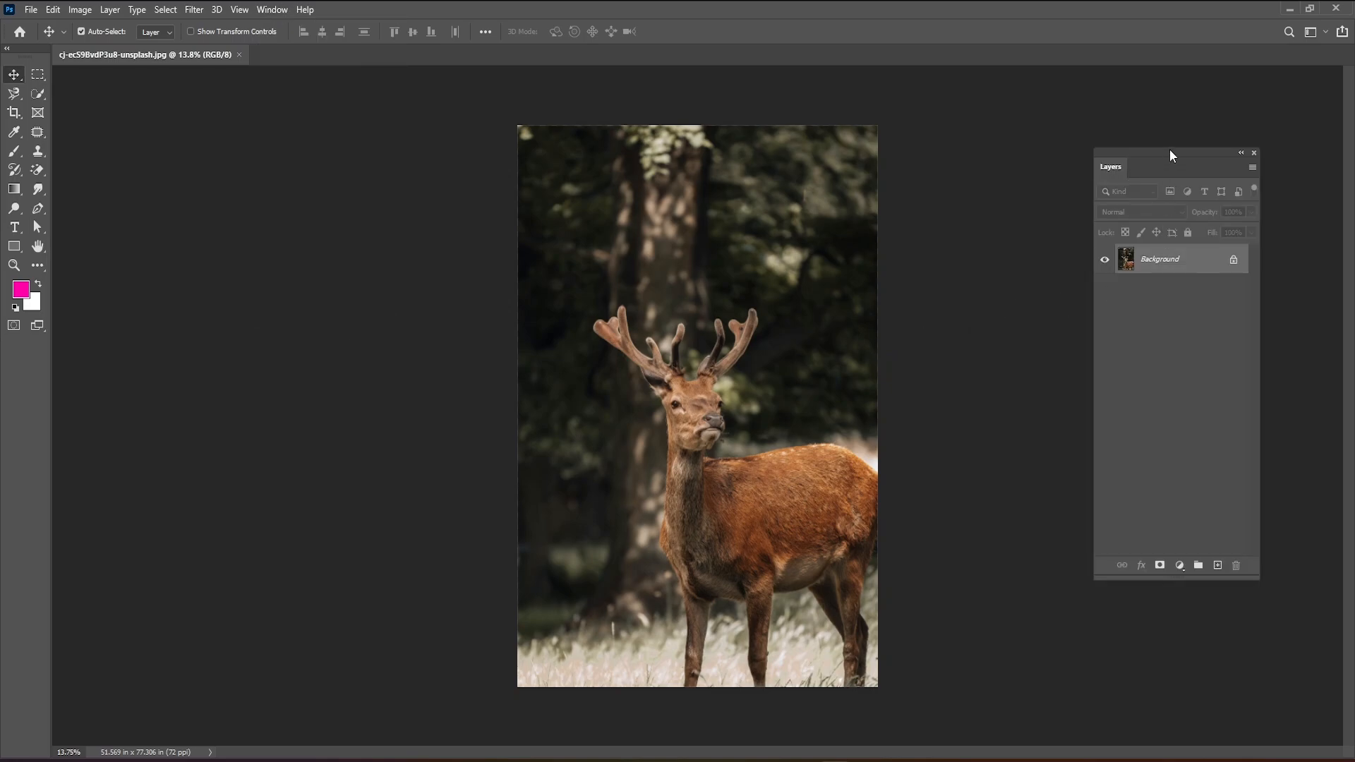
pyautogui.moveTo(1170, 149); pyautogui.dragTo(1061, 113)
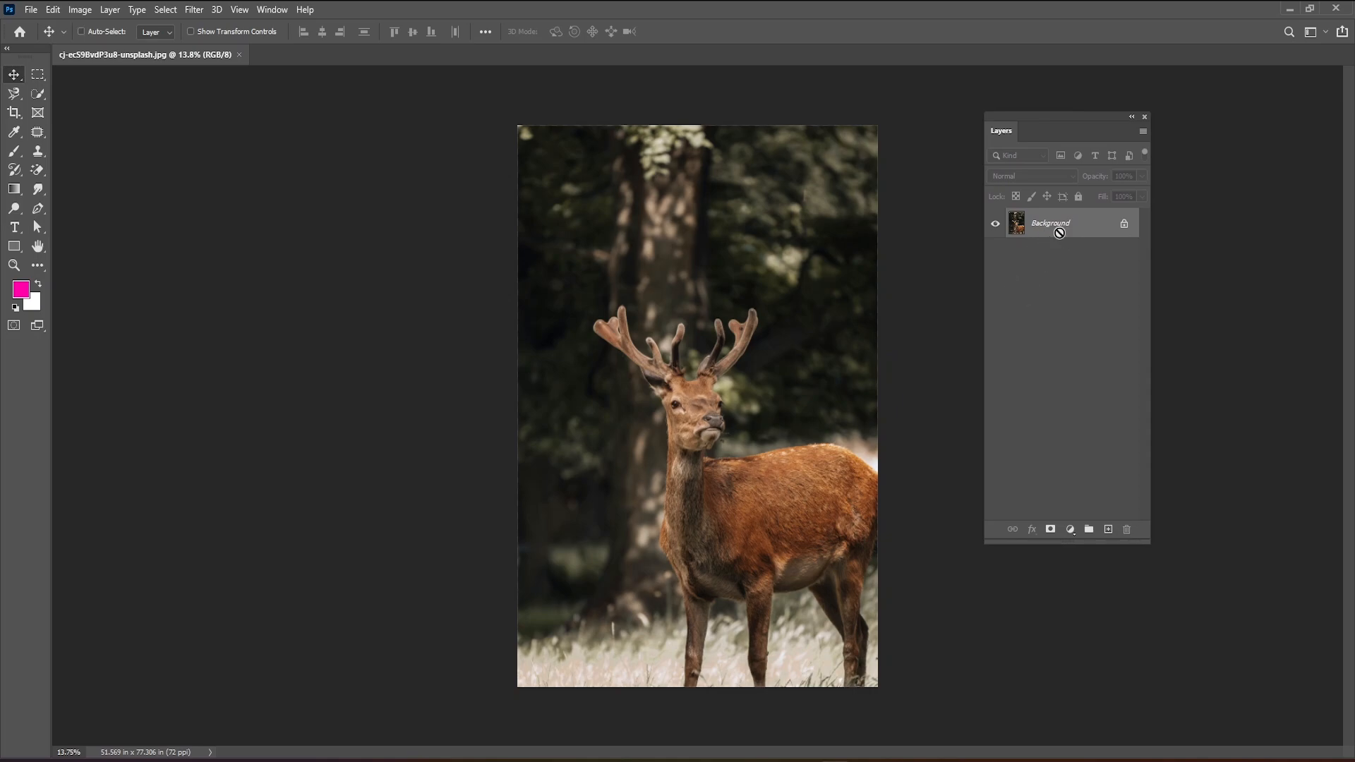
pyautogui.hotkey('ctrl', 'j')
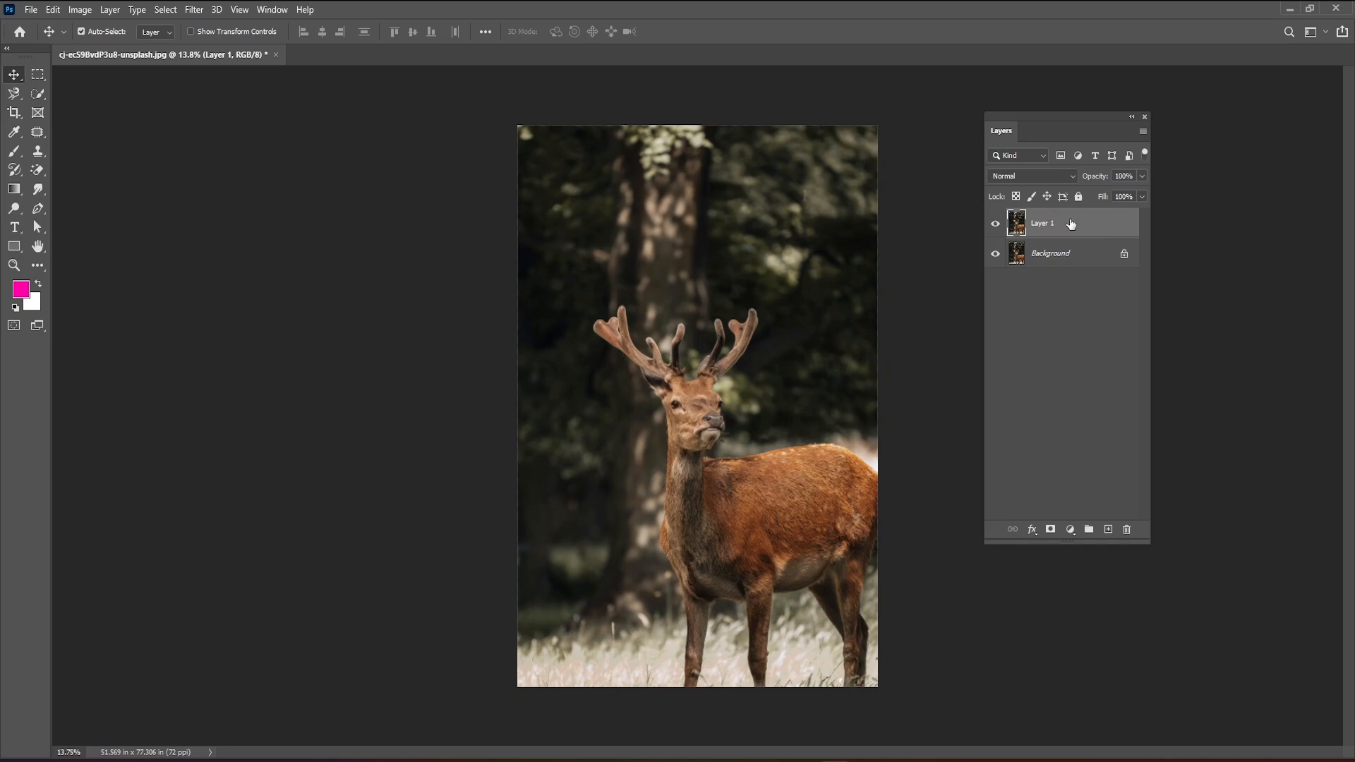
# Select the whole deer on Layer 1 using the Quick Selection tool's Select Subject option.
pyautogui.click(35, 96)
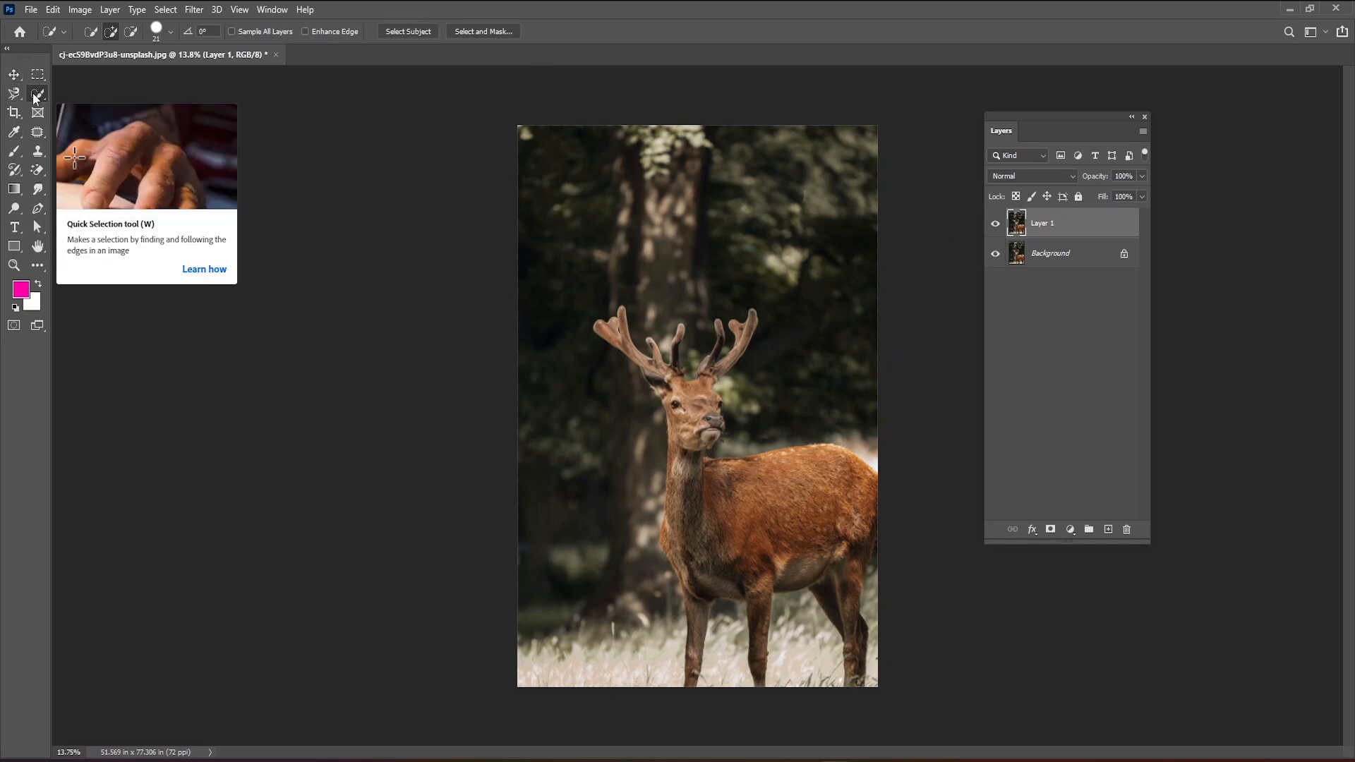
pyautogui.rightClick(35, 95)
pyautogui.click(88, 108)
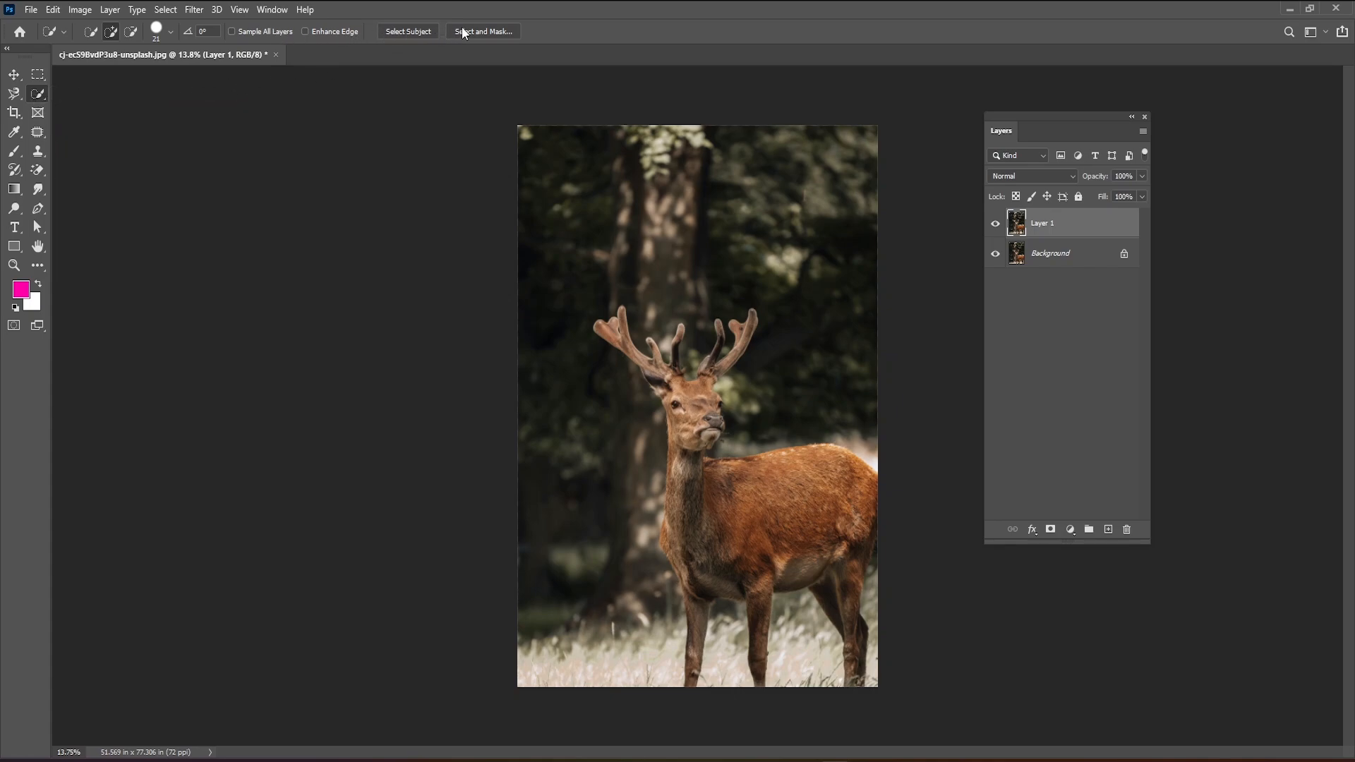
pyautogui.click(412, 31)
# Subtract the stray background area beside the deer's chin from the selection.
pyautogui.scroll(3, 734, 452)
pyautogui.scroll(3, 735, 453)
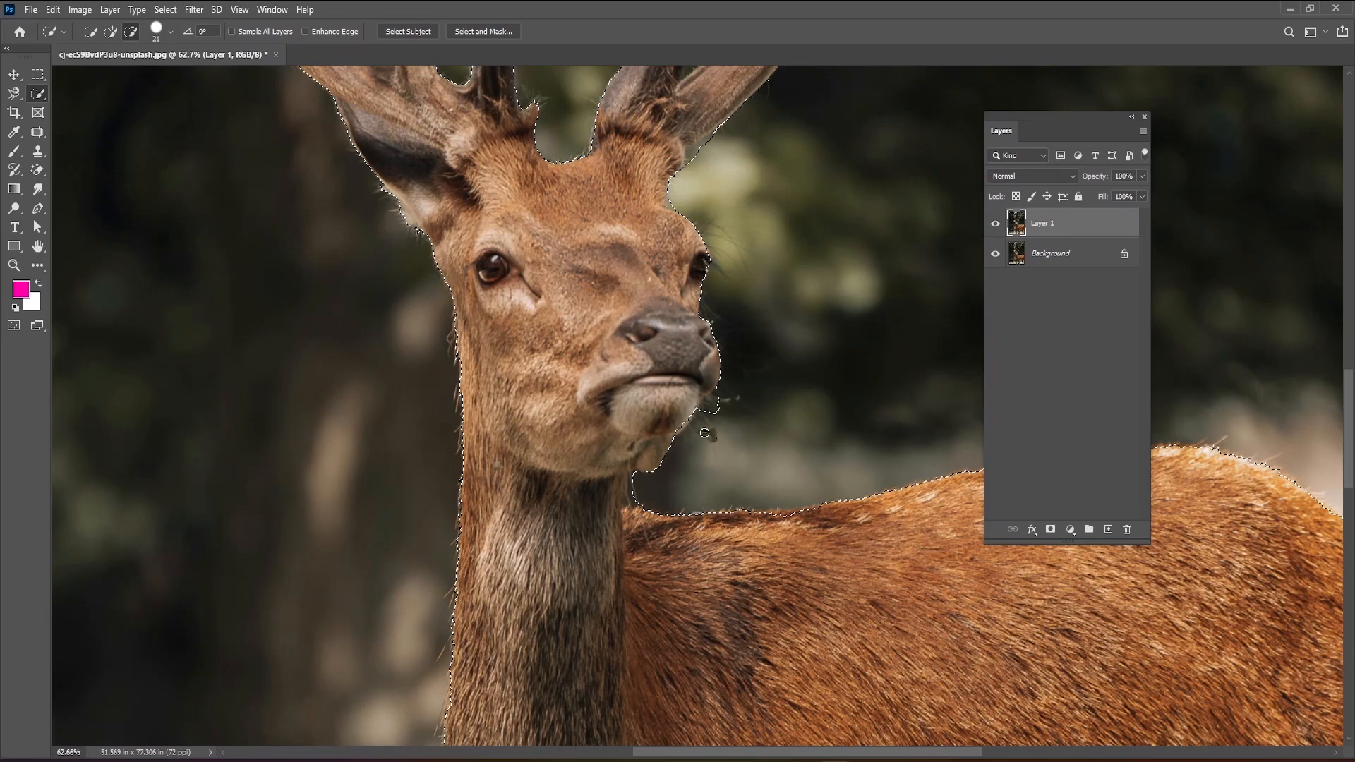
pyautogui.moveTo(709, 430); pyautogui.dragTo(720, 400)
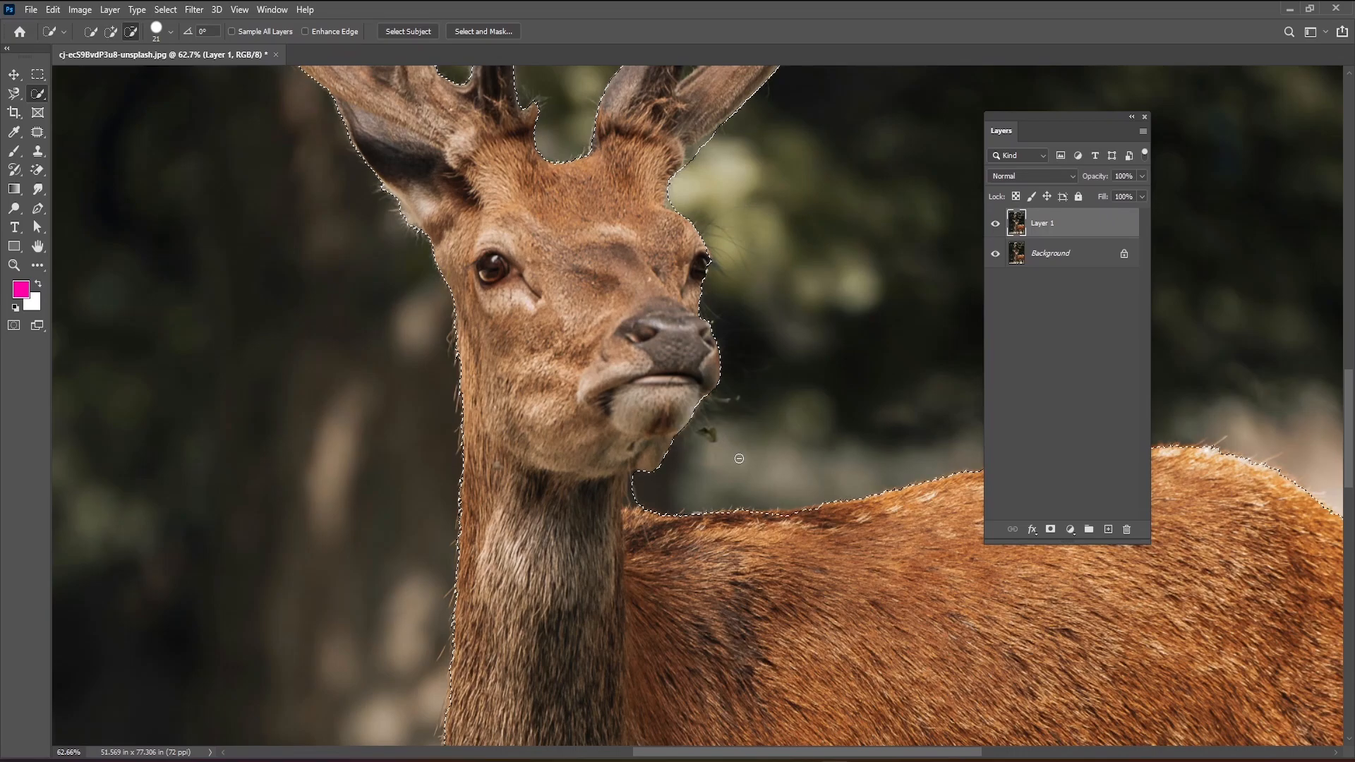
pyautogui.scroll(-2, 716, 452)
pyautogui.moveTo(724, 164); pyautogui.dragTo(697, 195)
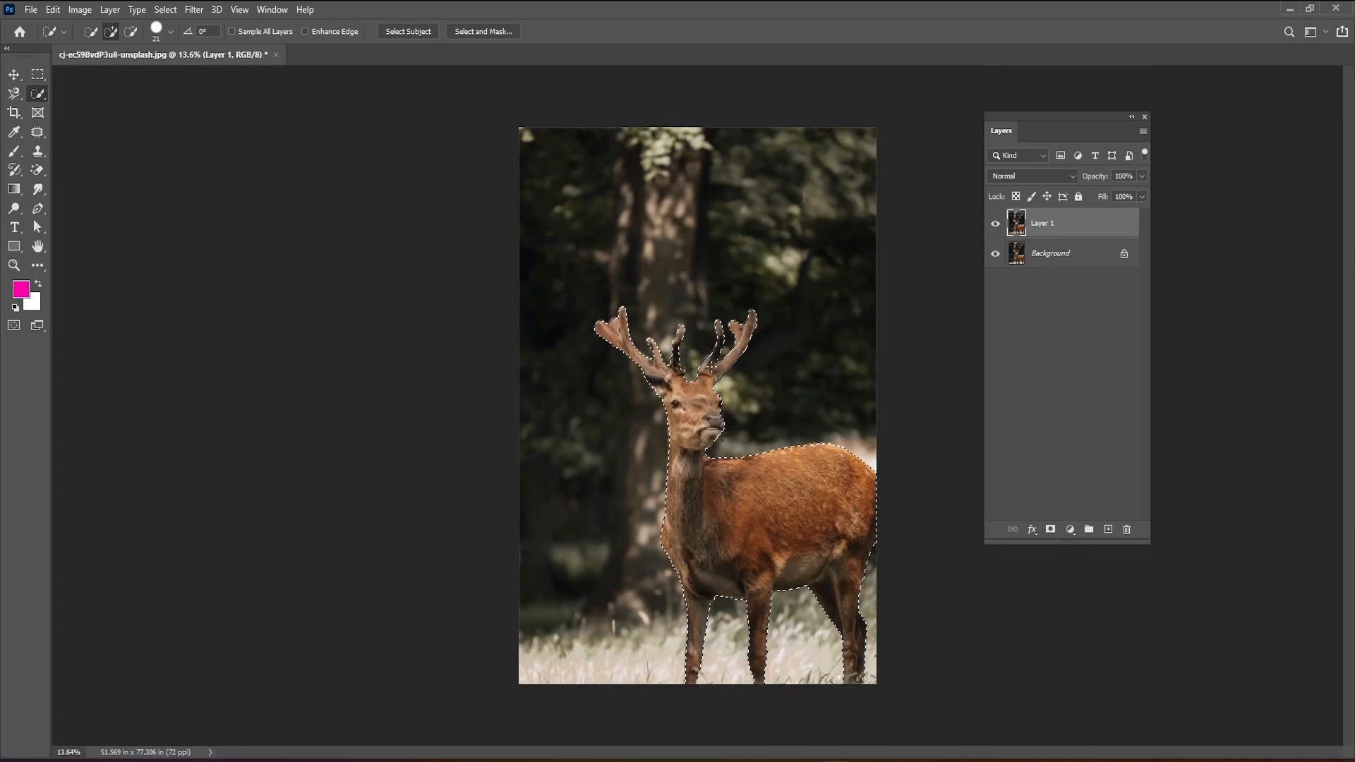
pyautogui.scroll(-6, 483, 152)
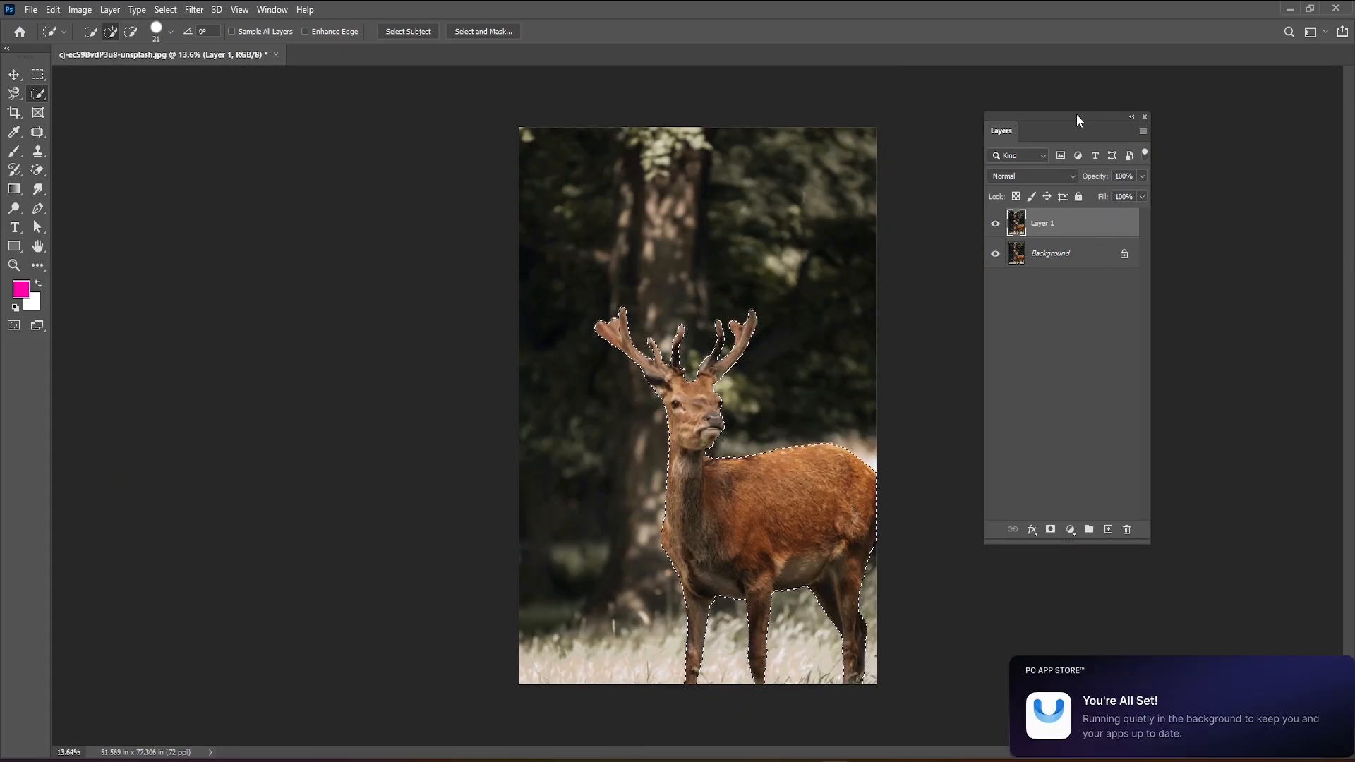
# Add a layer mask to Layer 1 from the deer selection, keeping the deer selected and the layer's image active.
pyautogui.moveTo(1077, 113); pyautogui.dragTo(1028, 91)
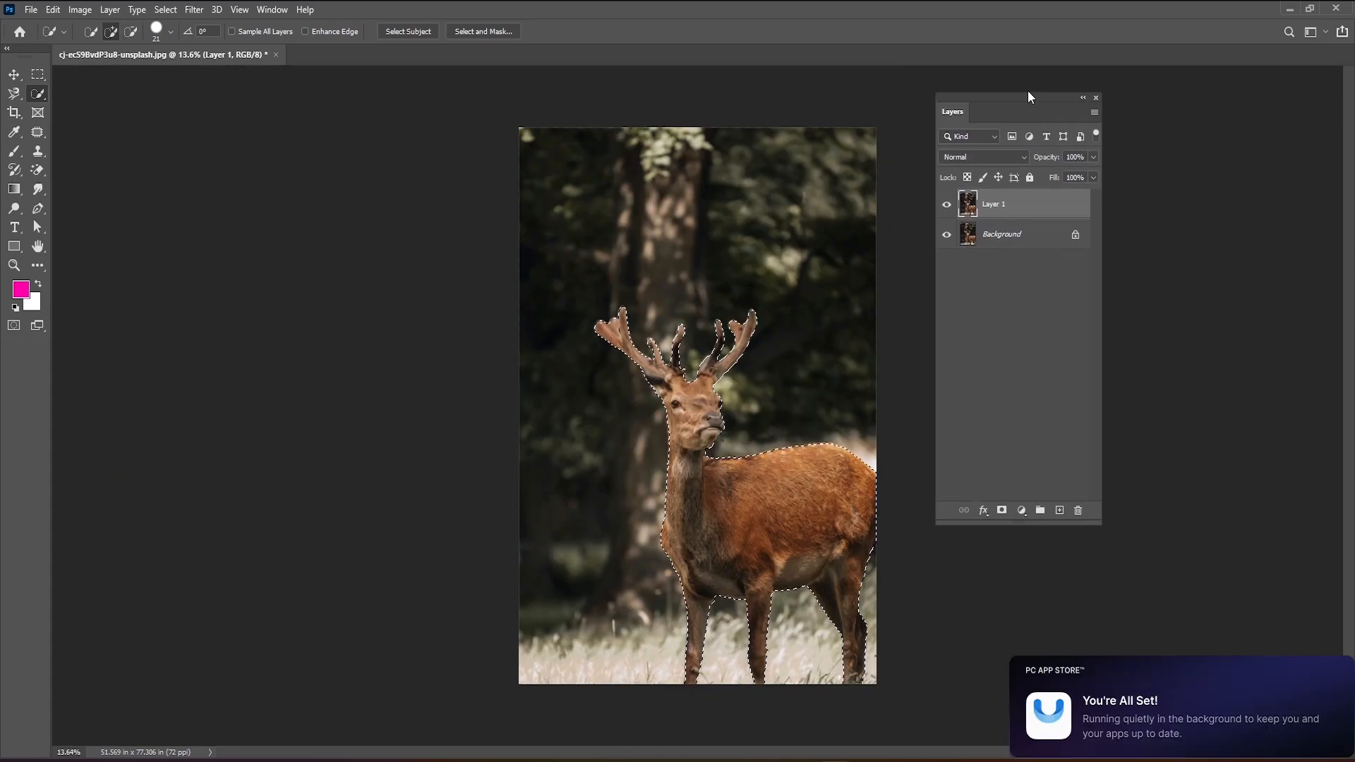
pyautogui.click(1001, 506)
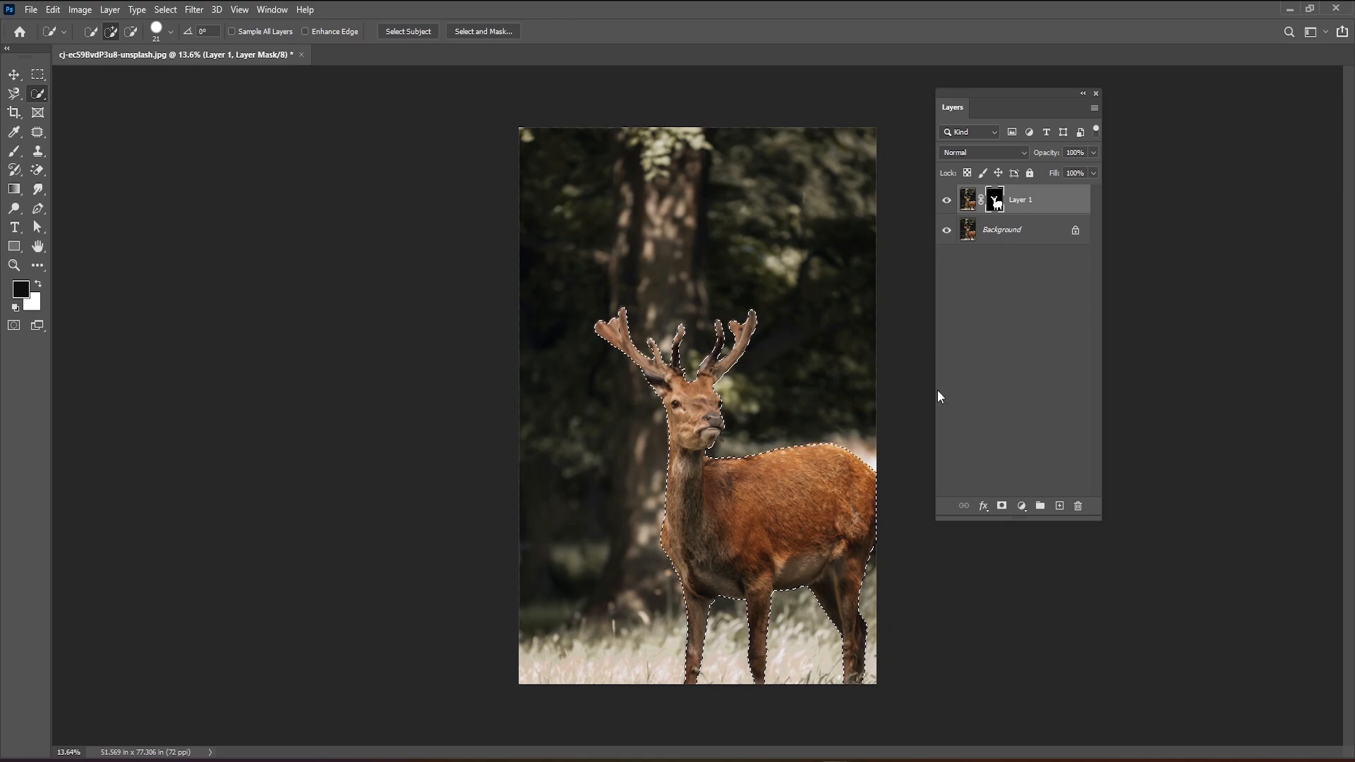
pyautogui.click(967, 202)
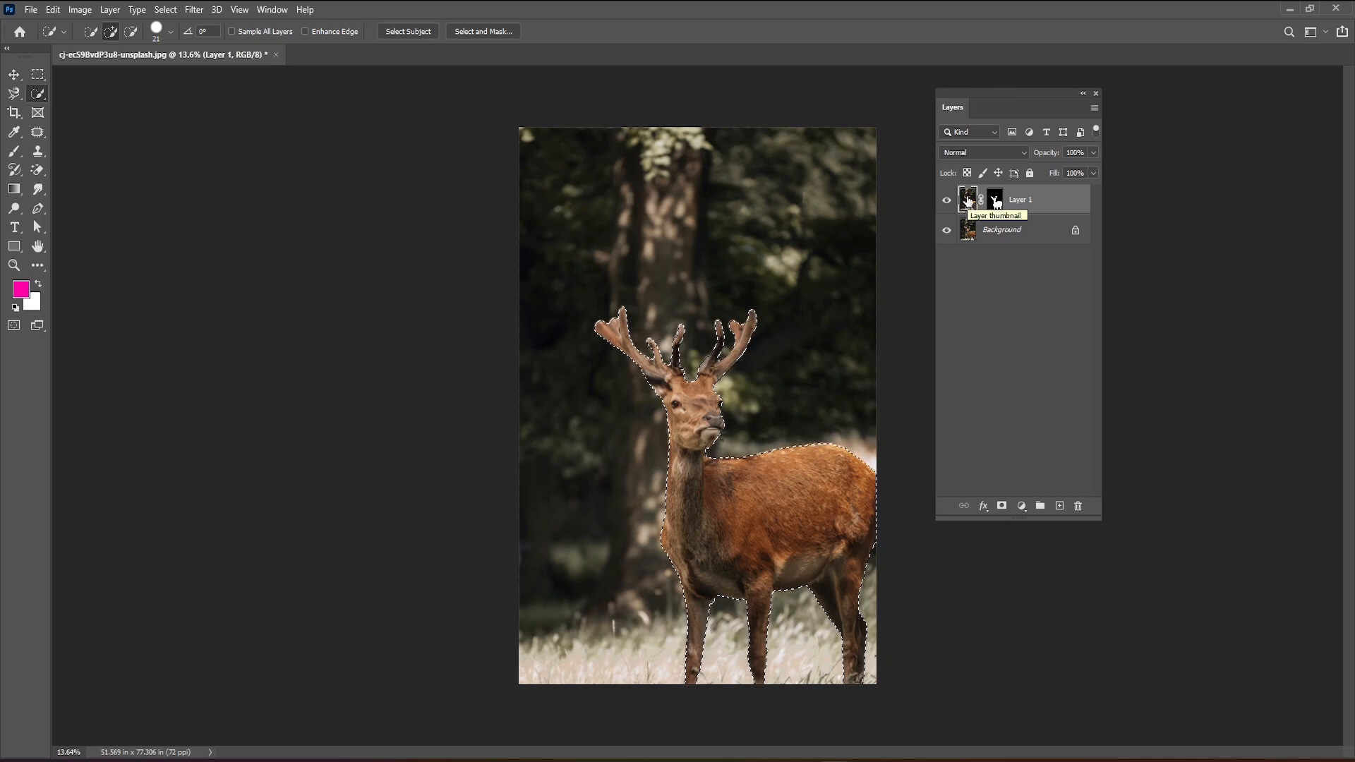
# With the Polygonal Lasso set to subtract from the selection, start an outline along the antlers' base across the top of the deer's head.
pyautogui.click(13, 94)
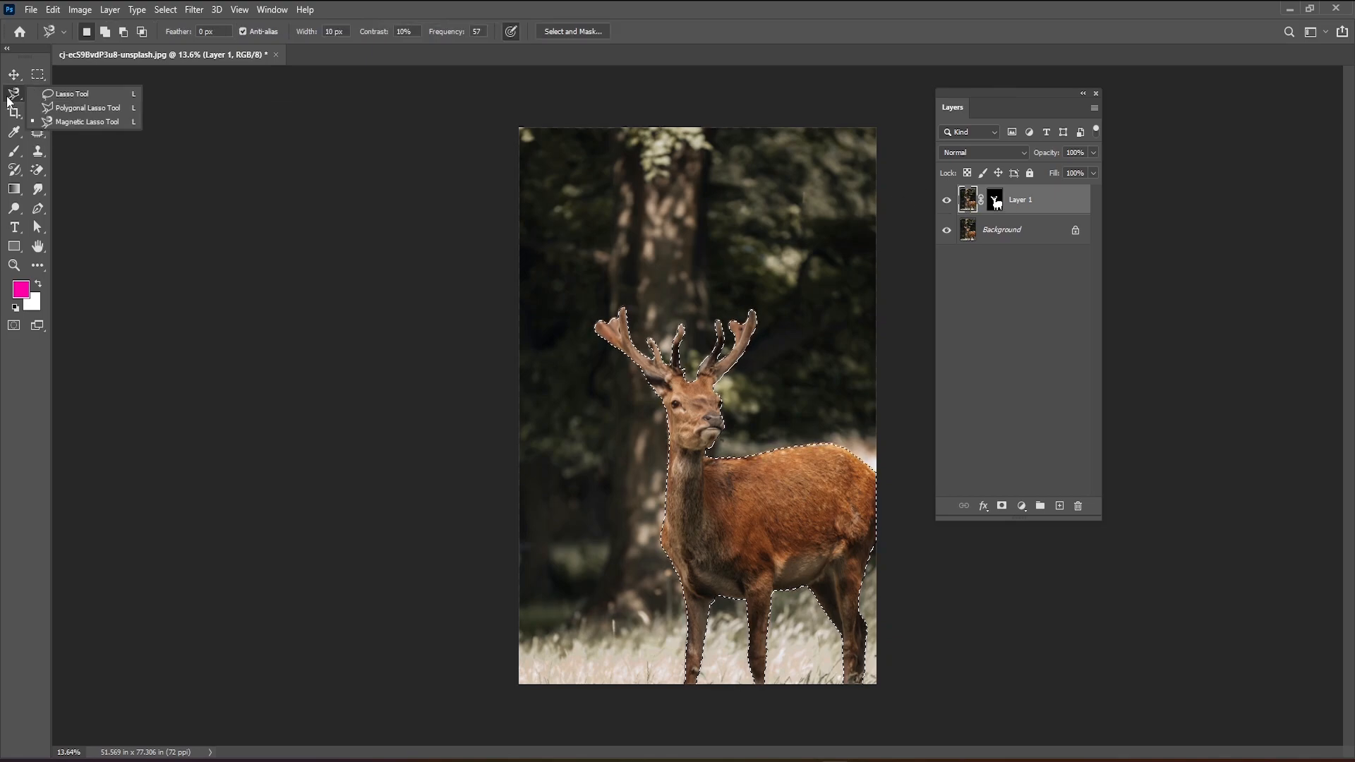
pyautogui.click(78, 110)
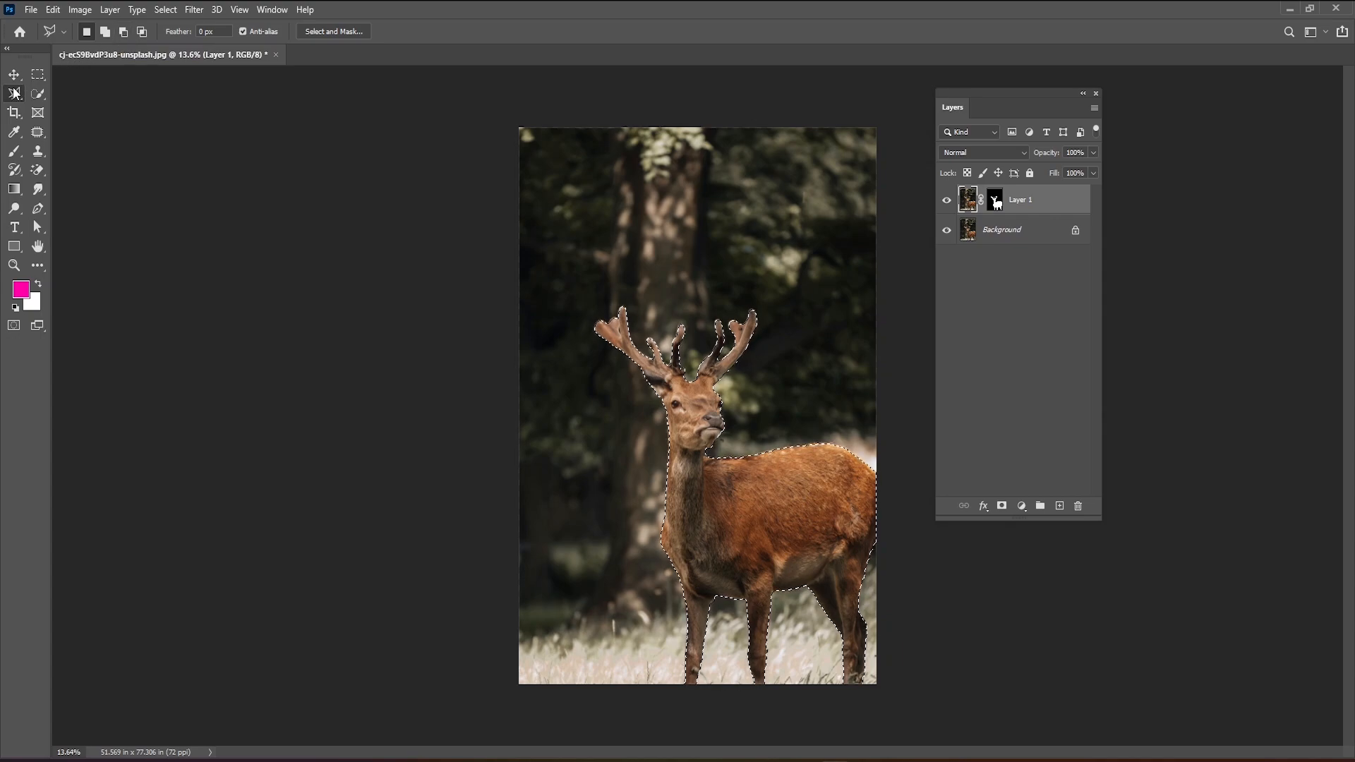
pyautogui.click(123, 33)
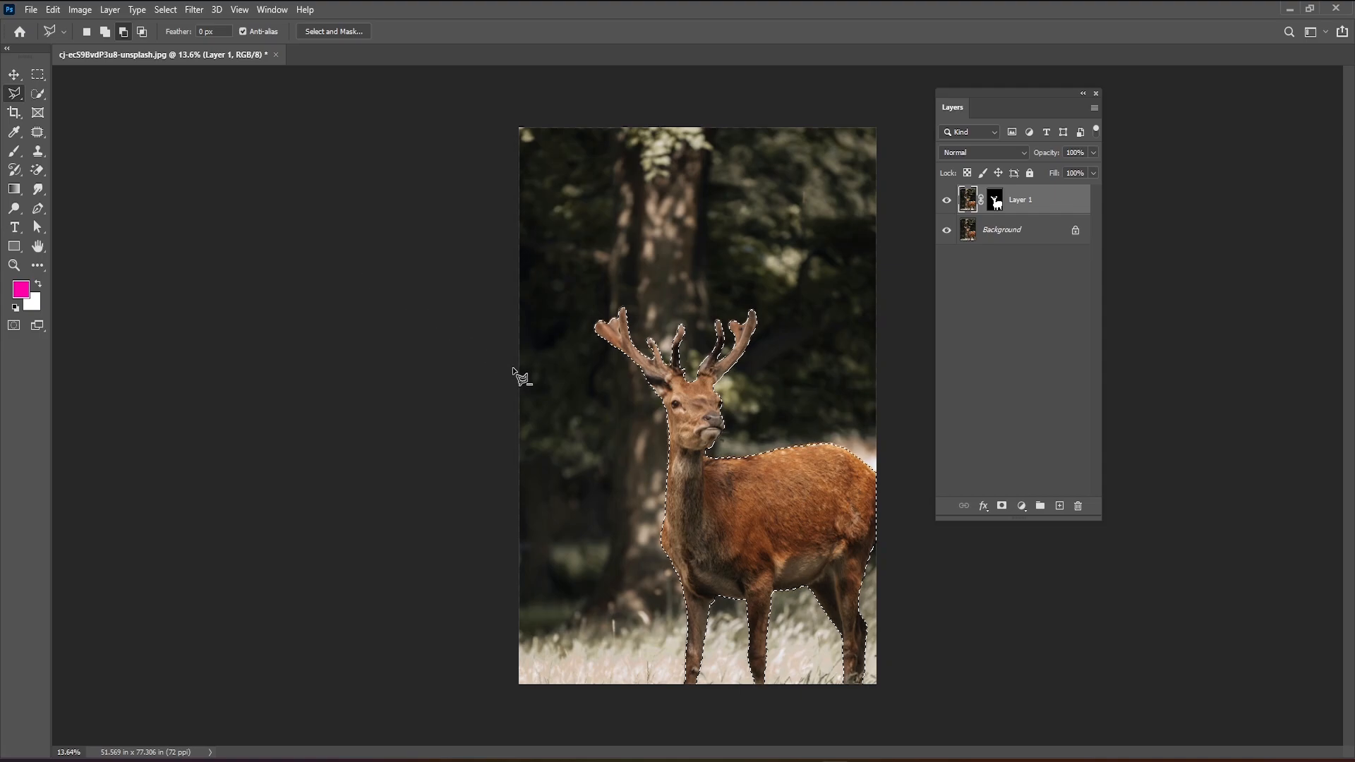
pyautogui.scroll(5, 797, 557)
pyautogui.scroll(-3, 791, 554)
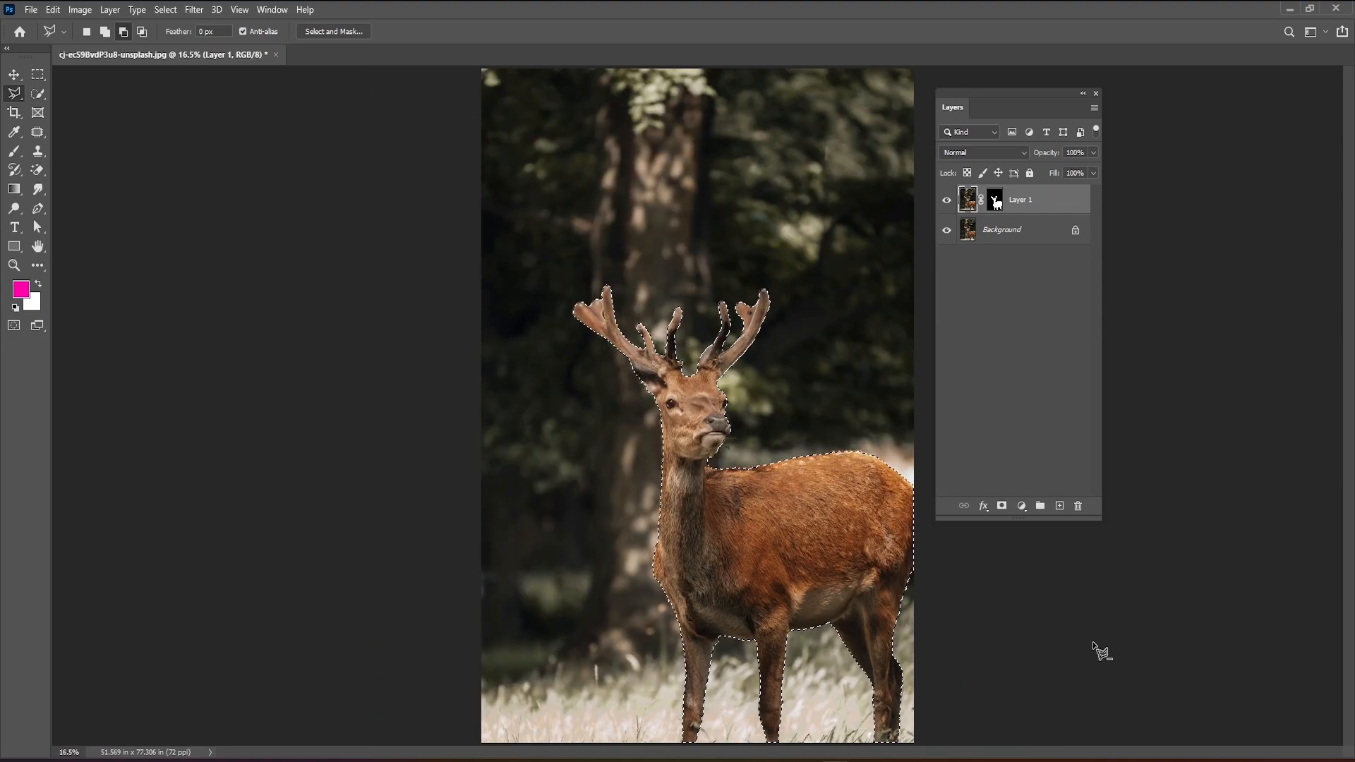
pyautogui.scroll(3, 1014, 651)
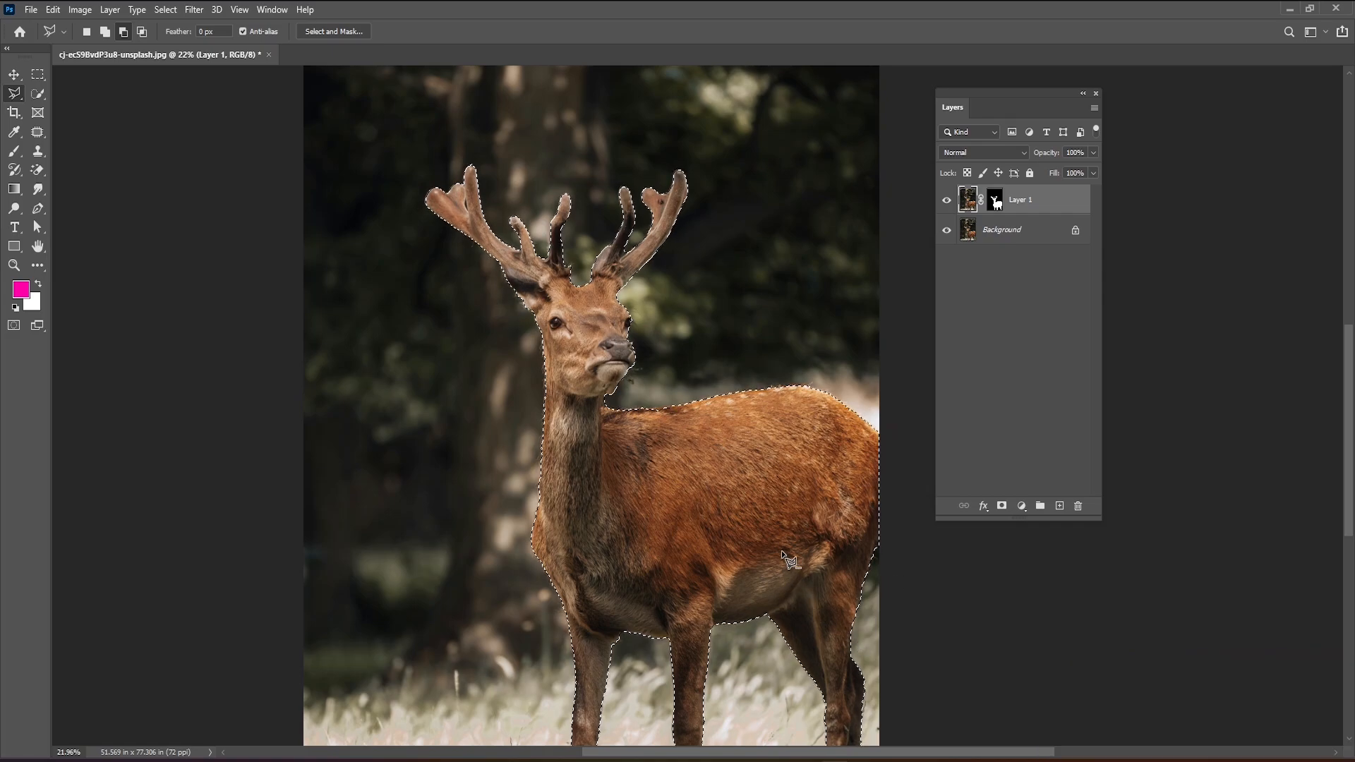
pyautogui.scroll(2, 564, 332)
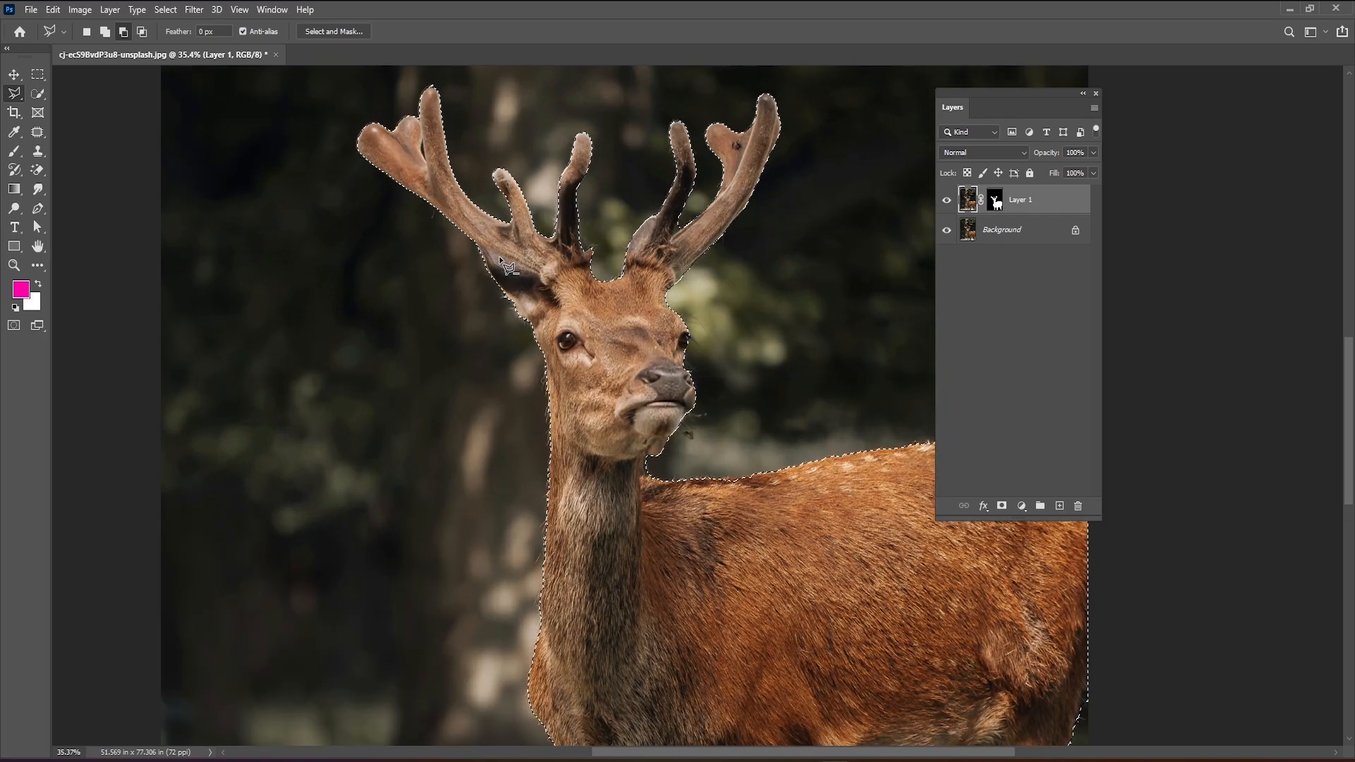
pyautogui.scroll(1, 494, 250)
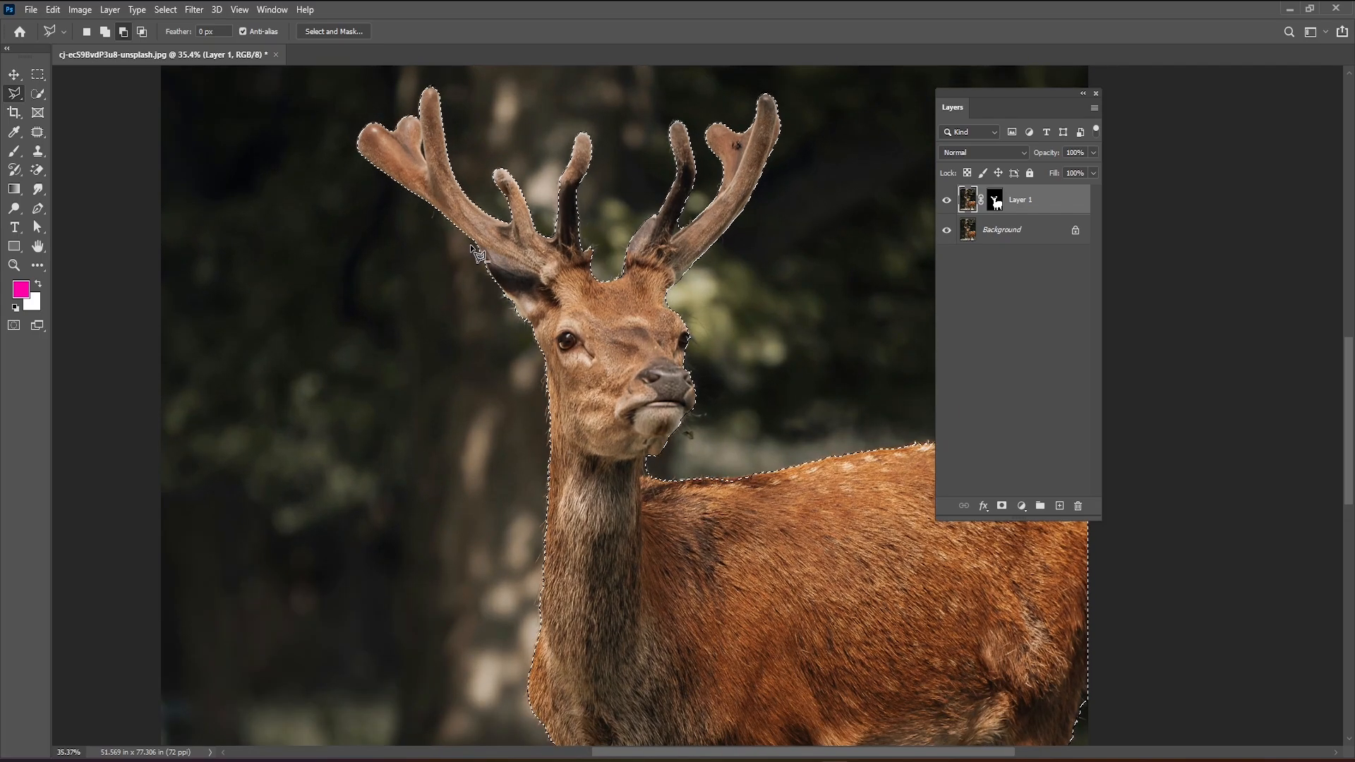
pyautogui.click(540, 271)
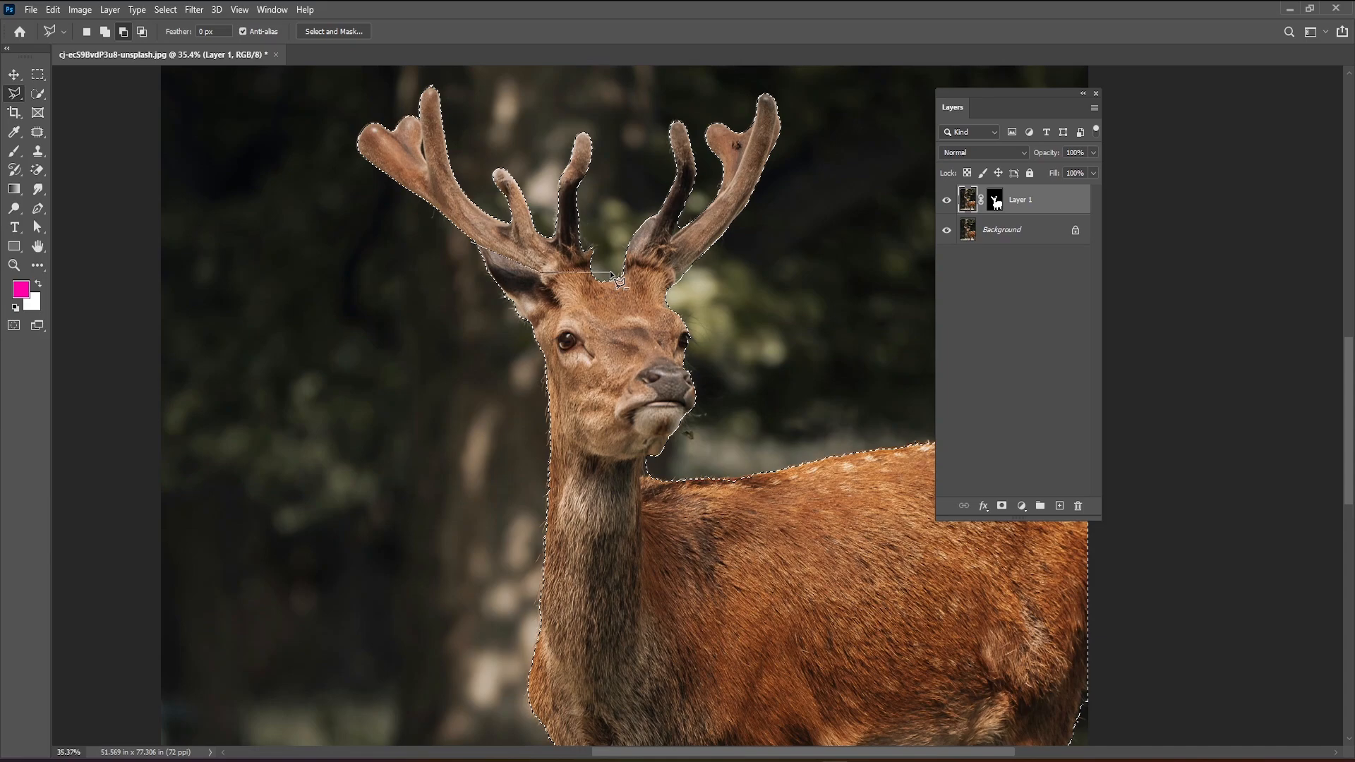
pyautogui.click(690, 290)
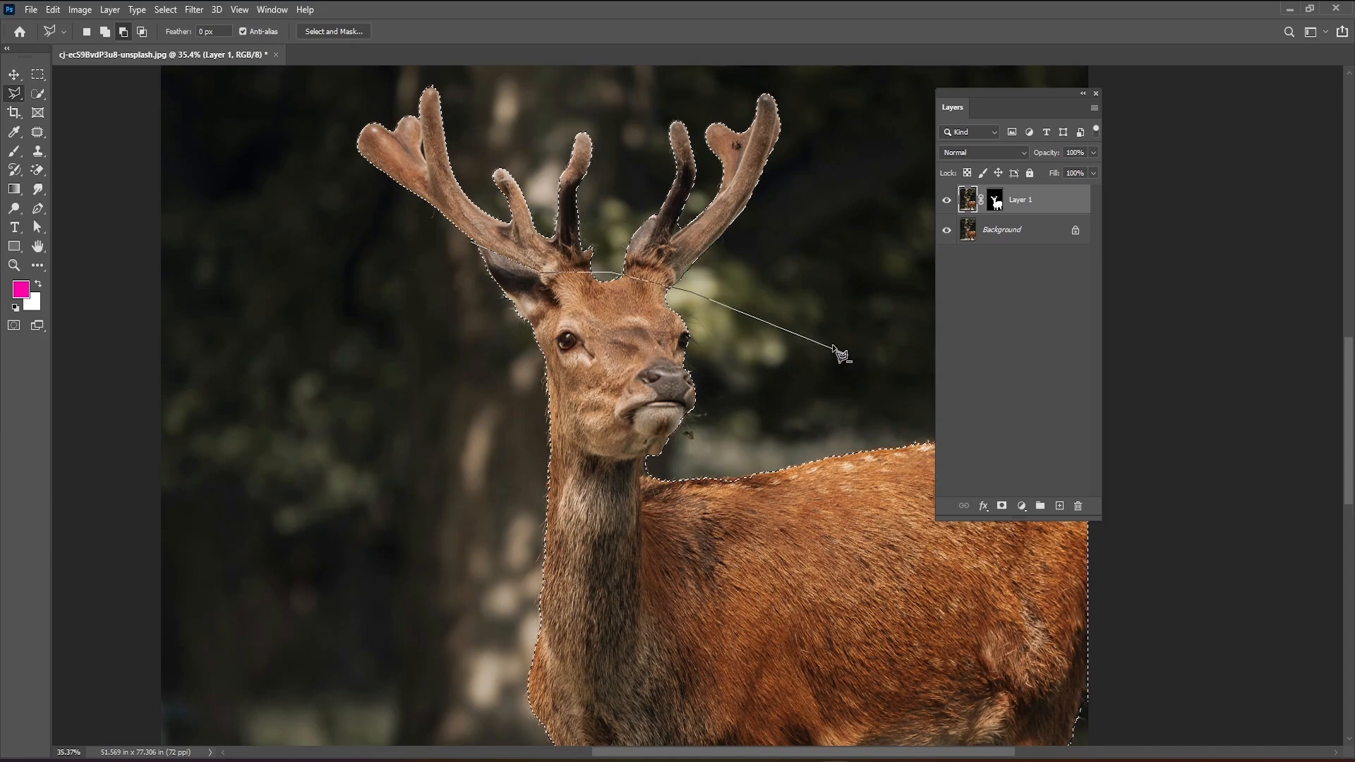
# Continue the lasso outline around the deer's head and body and close it, so only the antlers remain selected.
pyautogui.hotkey('ctrl', '-')
pyautogui.hotkey('ctrl', '-')
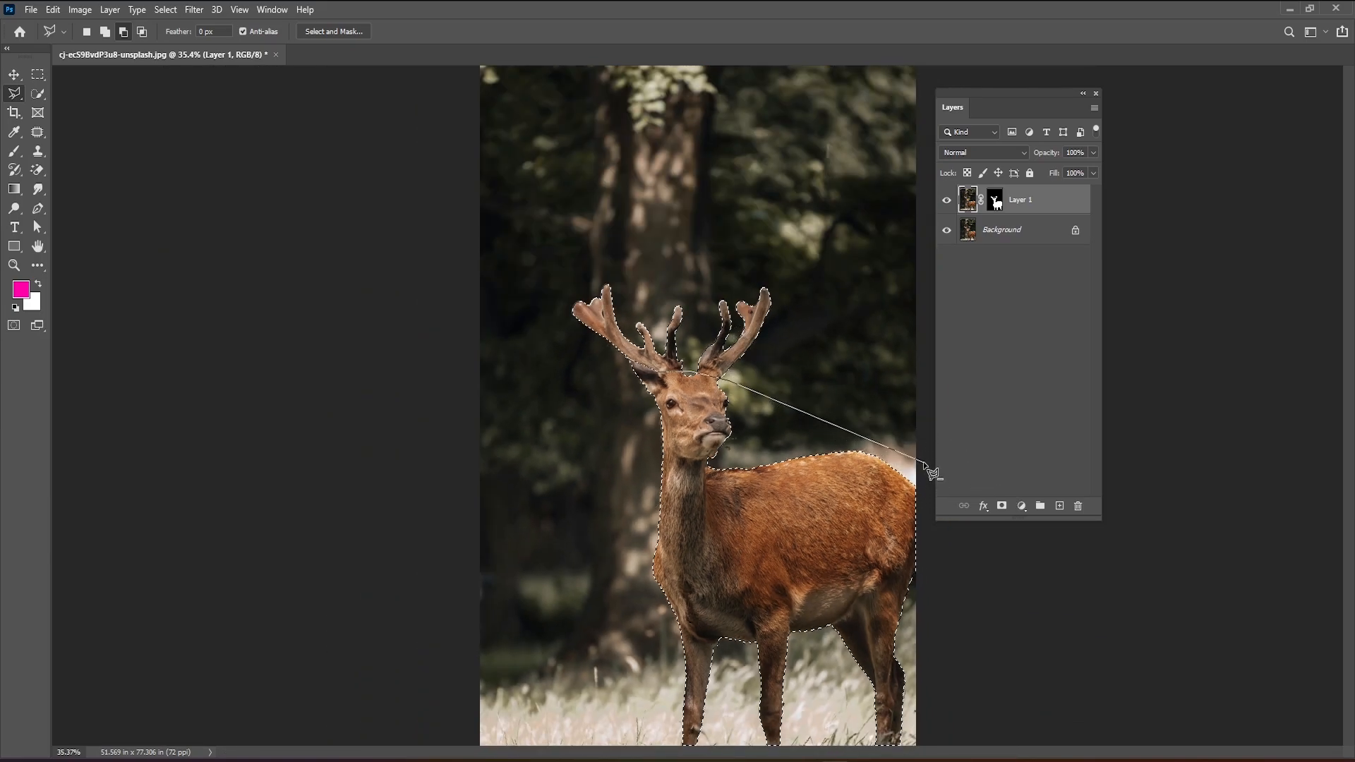
pyautogui.click(921, 462)
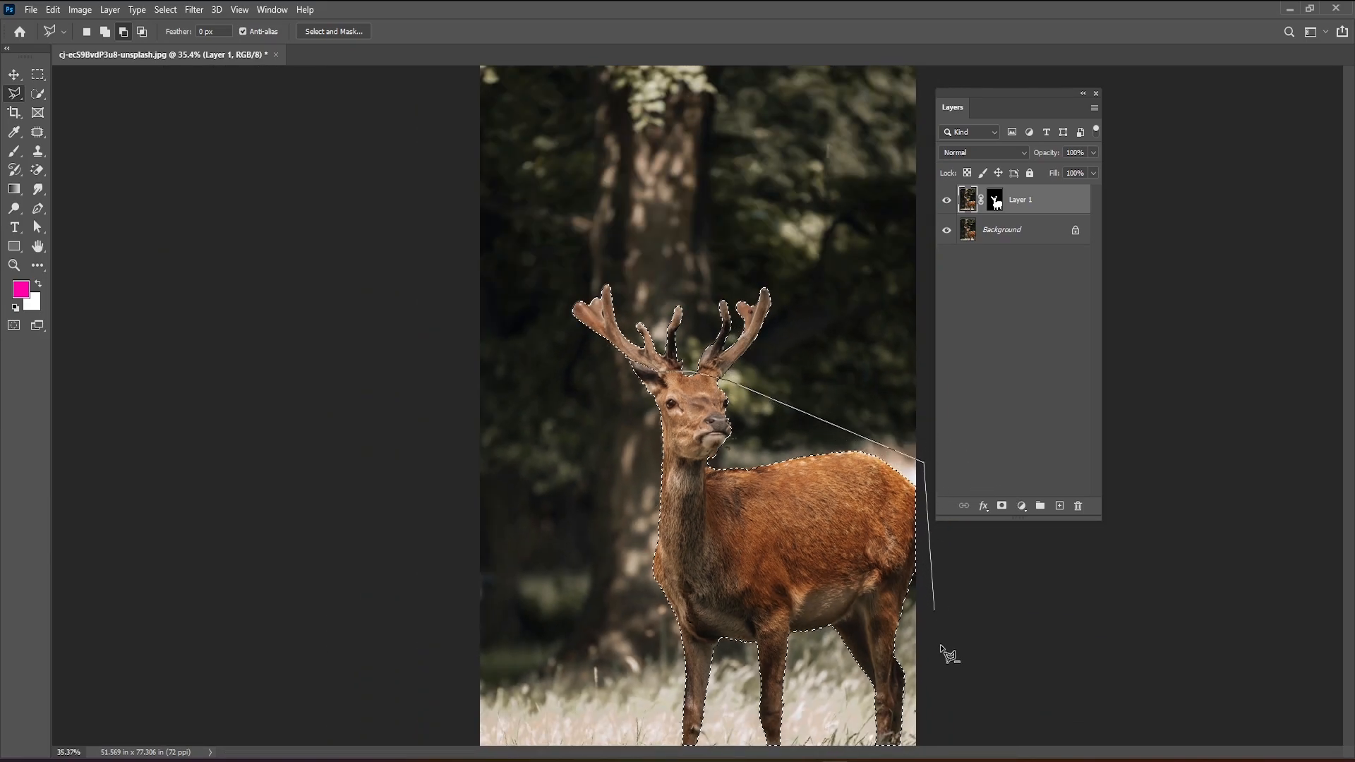
pyautogui.click(929, 742)
pyautogui.hotkey('ctrl', '-')
pyautogui.hotkey('ctrl', '-')
pyautogui.hotkey('ctrl', '+')
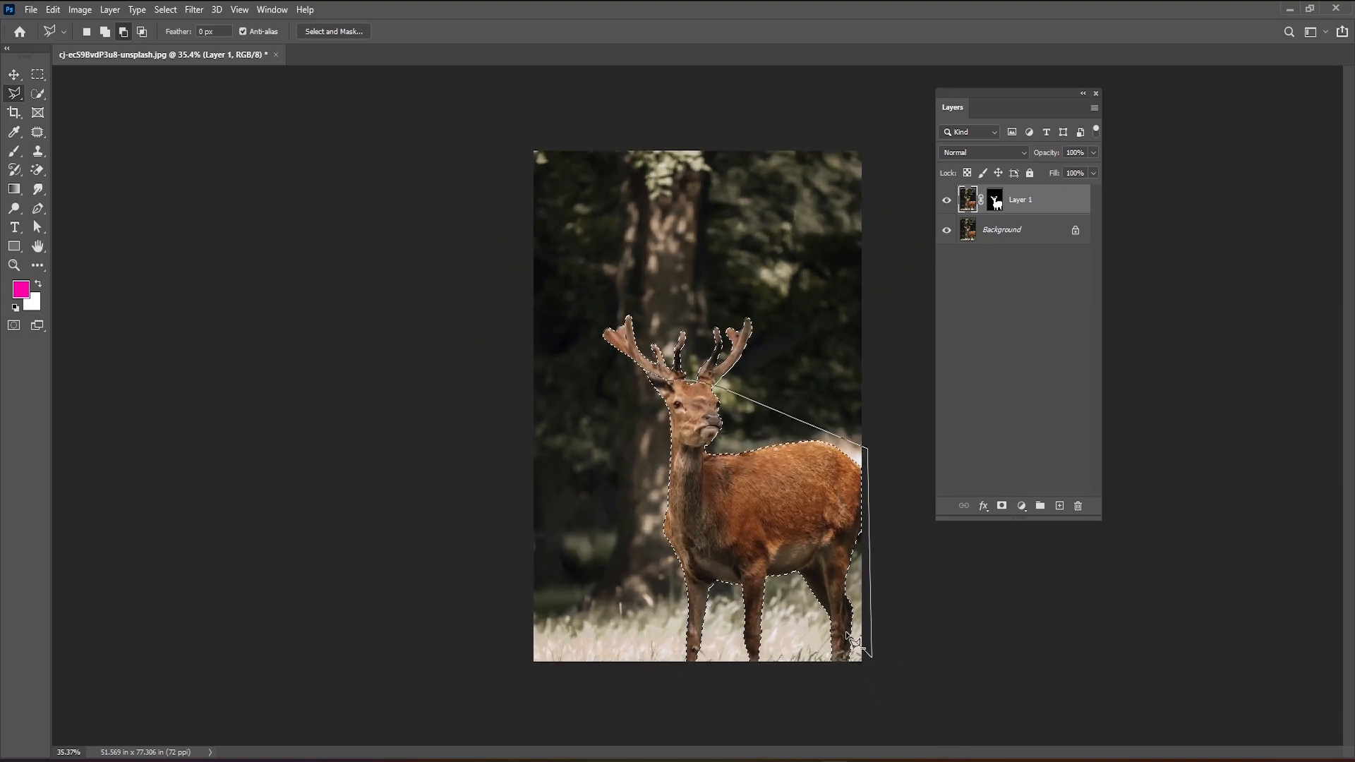
pyautogui.click(835, 695)
pyautogui.click(605, 688)
pyautogui.click(606, 427)
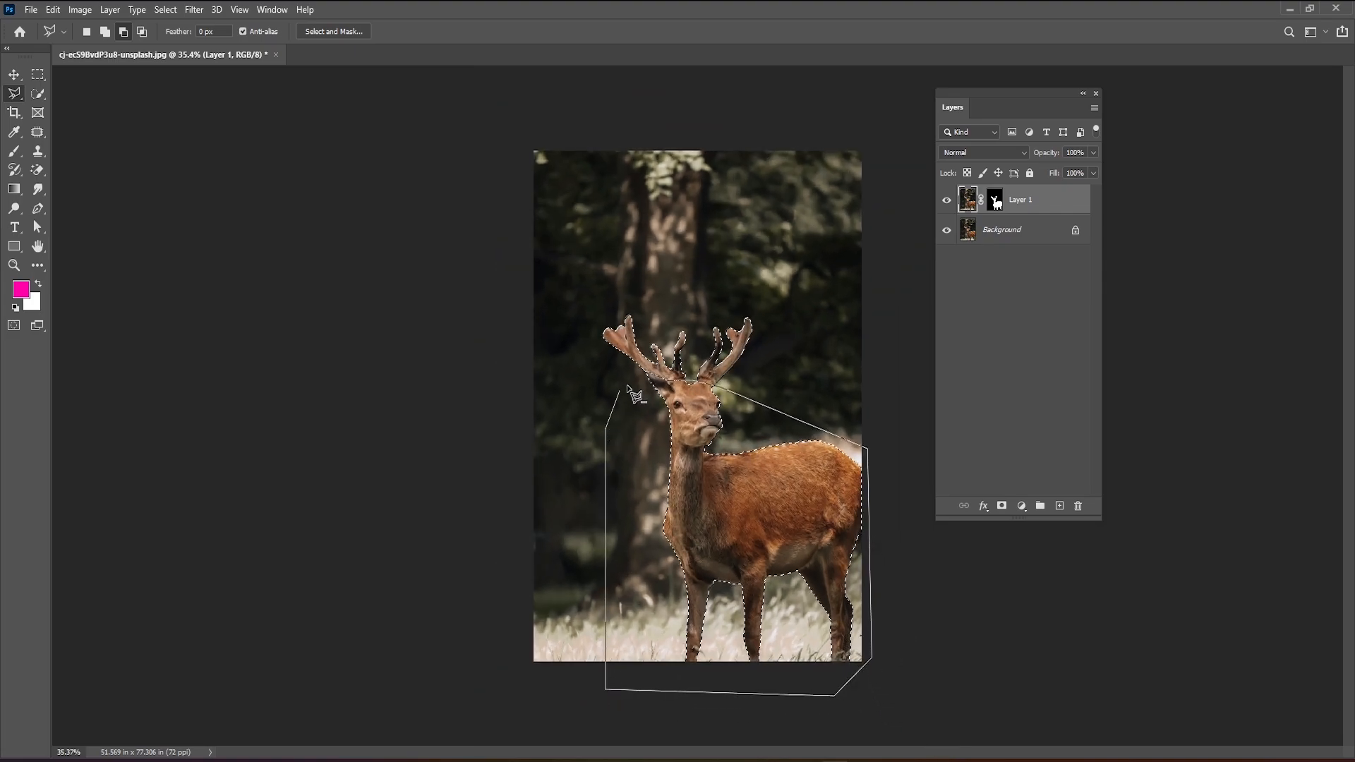
pyautogui.hotkey('ctrl', '+')
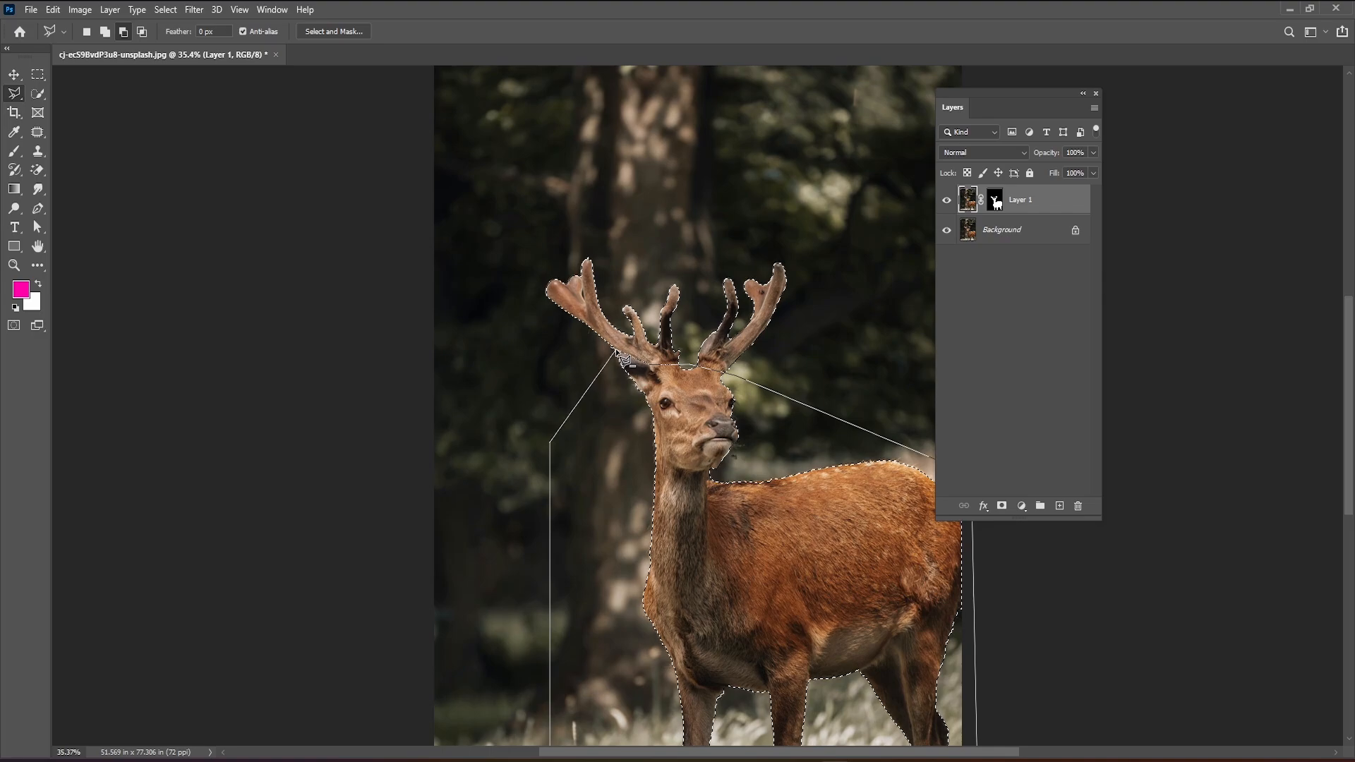
pyautogui.doubleClick(580, 408)
pyautogui.hotkey('ctrl', '-')
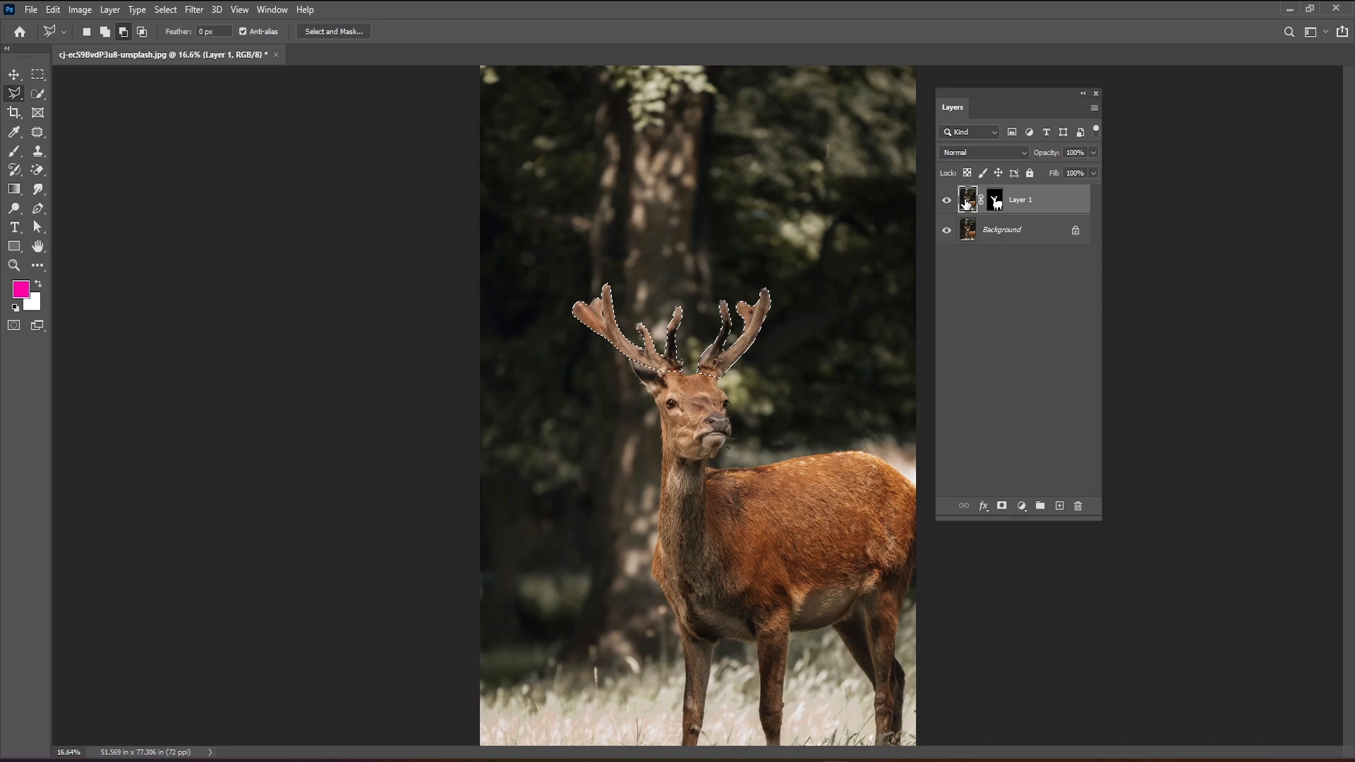
# Copy the selected antlers to a new layer and check the cutout by toggling the layers' visibility.
pyautogui.hotkey('ctrl', 'j')
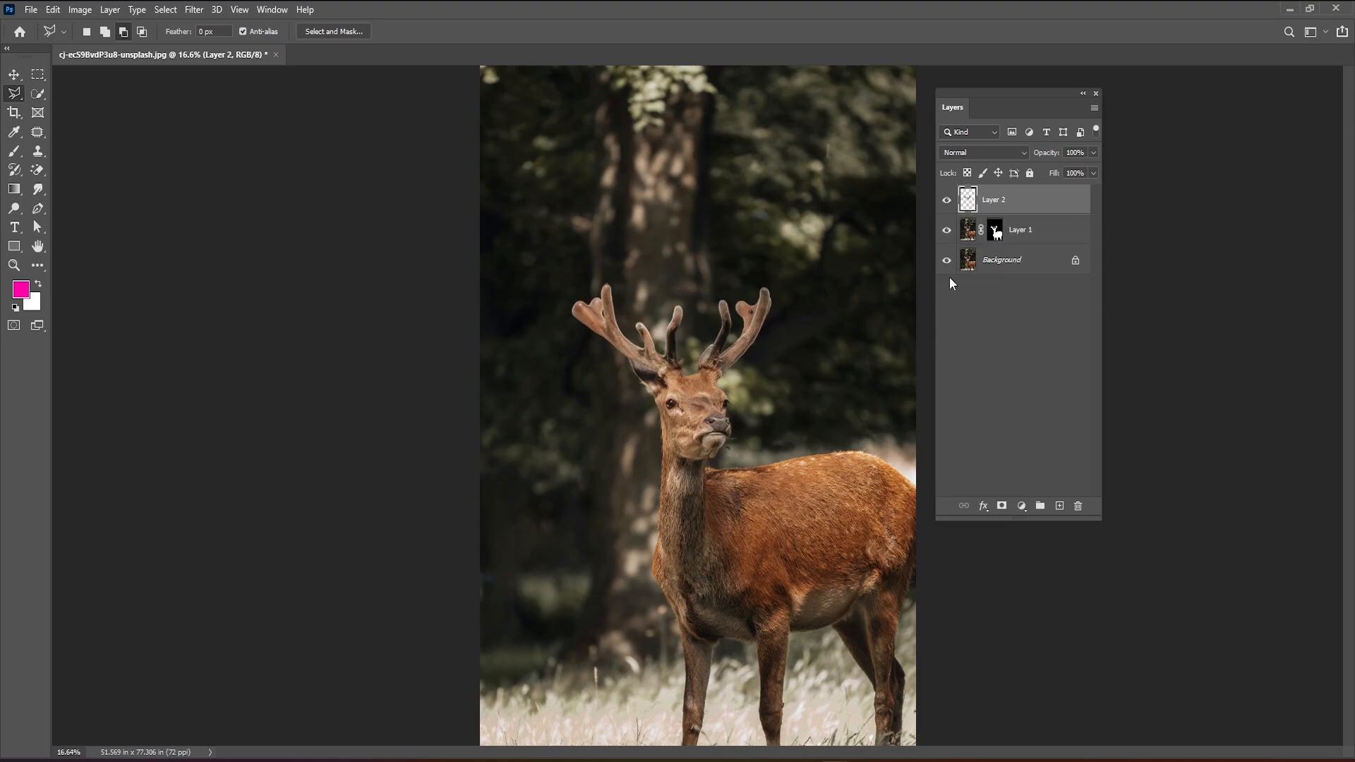
pyautogui.click(947, 230)
pyautogui.click(947, 260)
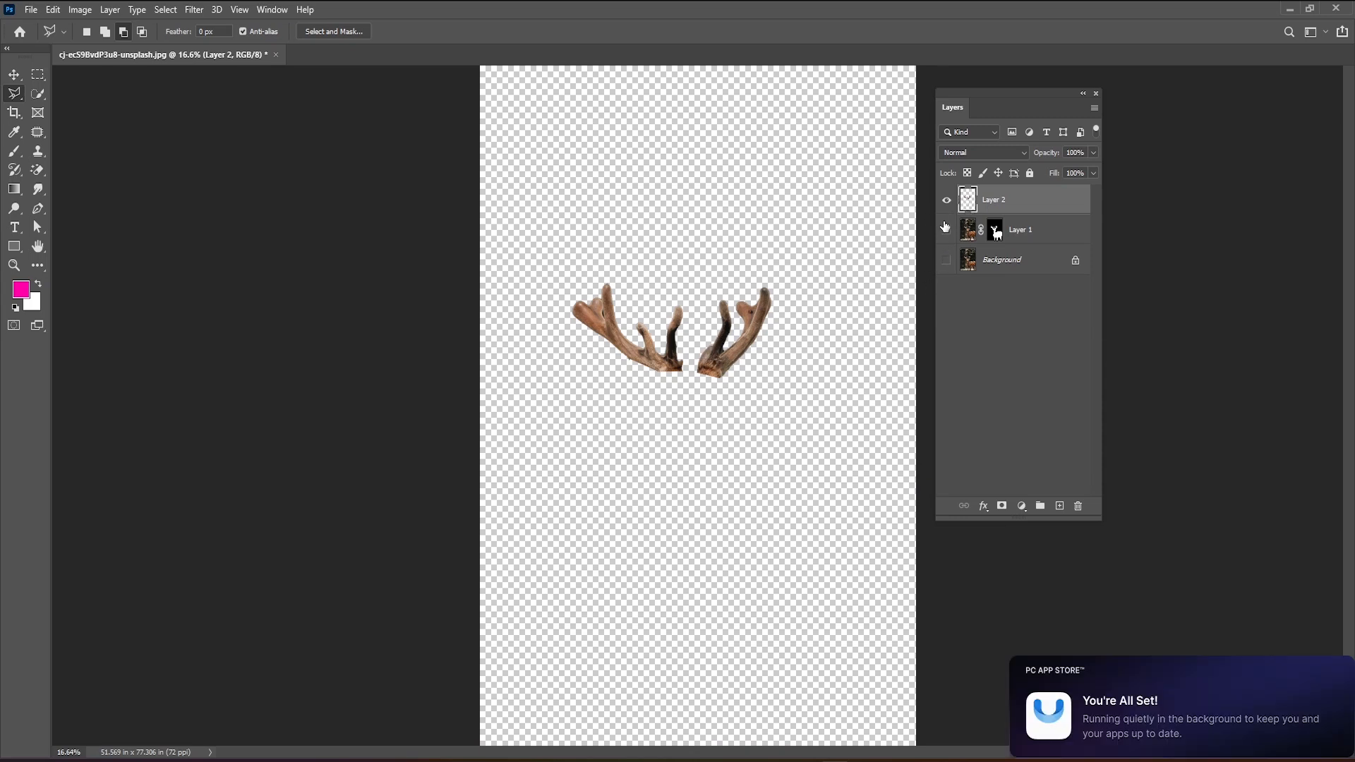
pyautogui.click(946, 260)
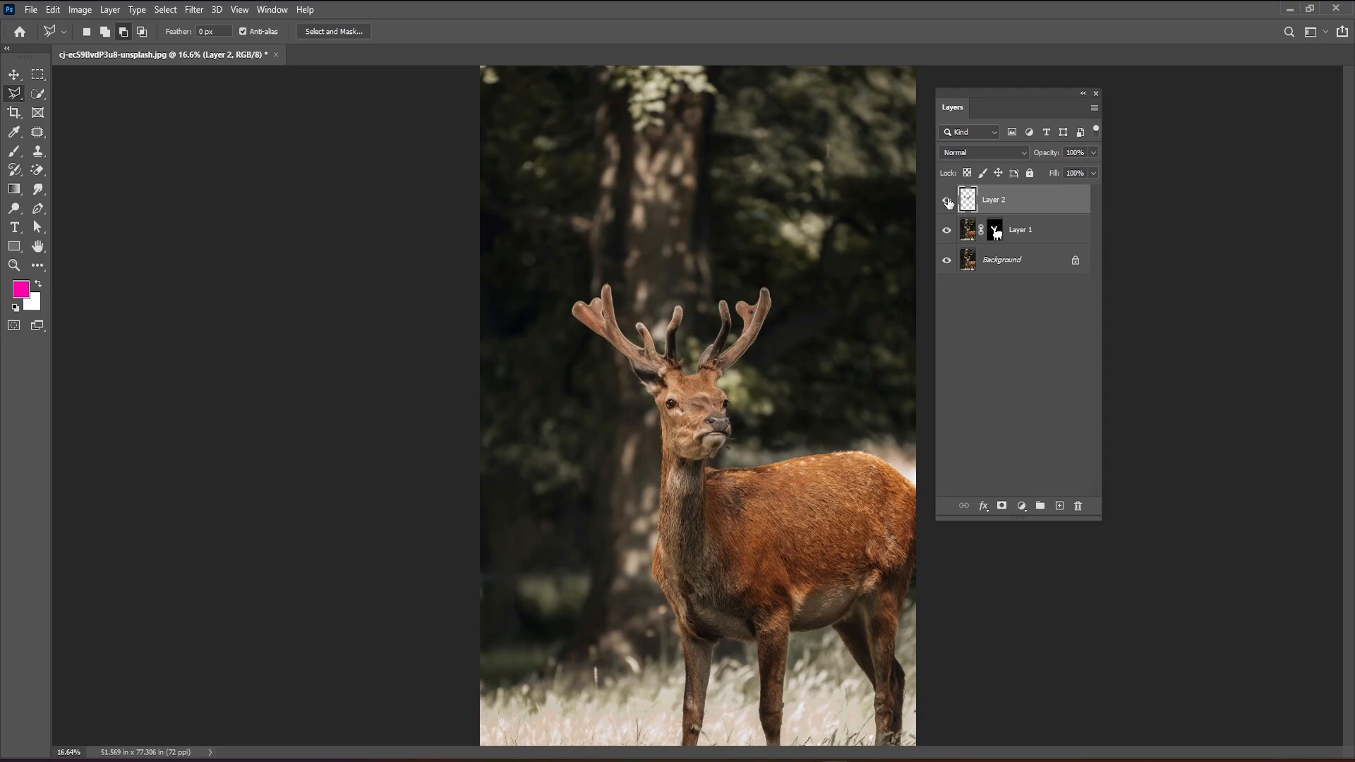
pyautogui.click(947, 201)
pyautogui.click(947, 201)
# Convert the antlers layer, Layer 2, to a smart object.
pyautogui.rightClick(1018, 205)
pyautogui.click(1012, 204)
pyautogui.rightClick(1026, 205)
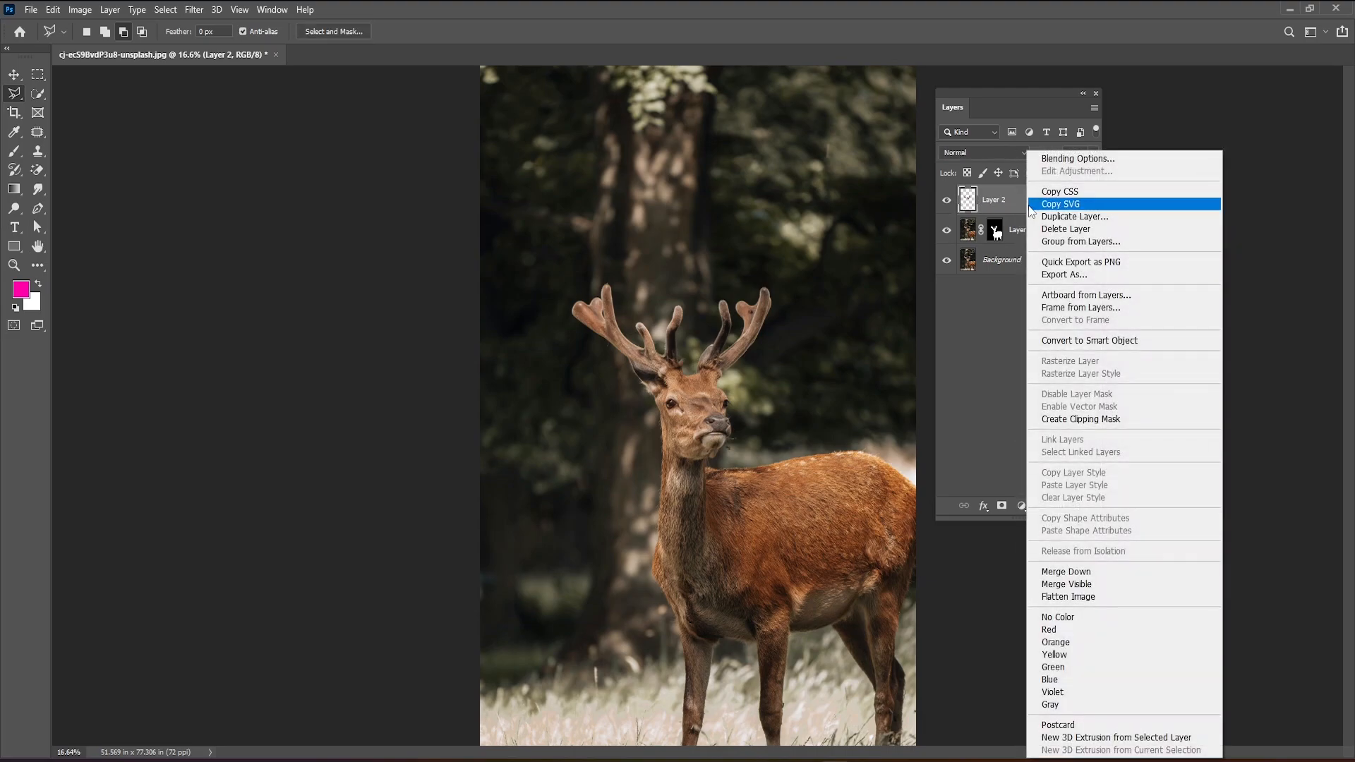
pyautogui.click(1064, 342)
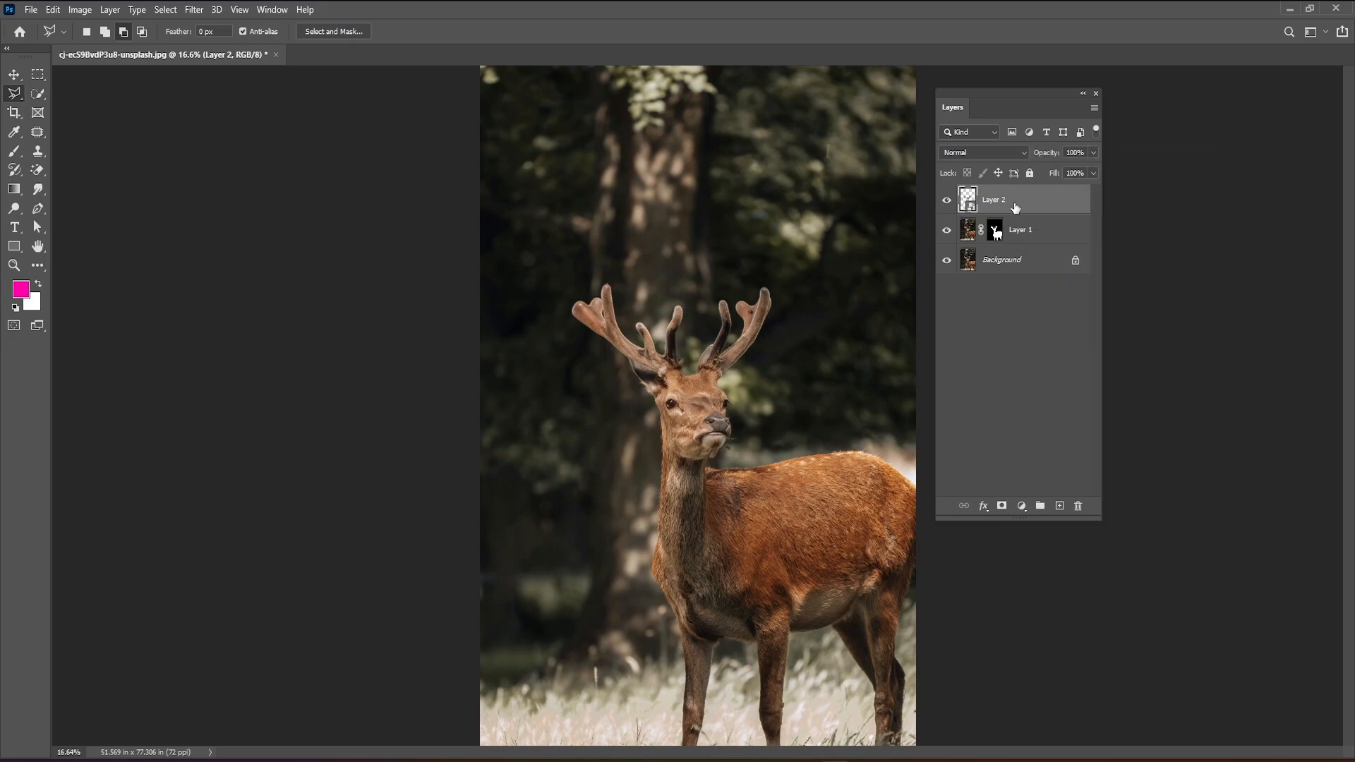
# Set the blend mode of the antlers layer to Linear Dodge (Add).
pyautogui.click(1006, 150)
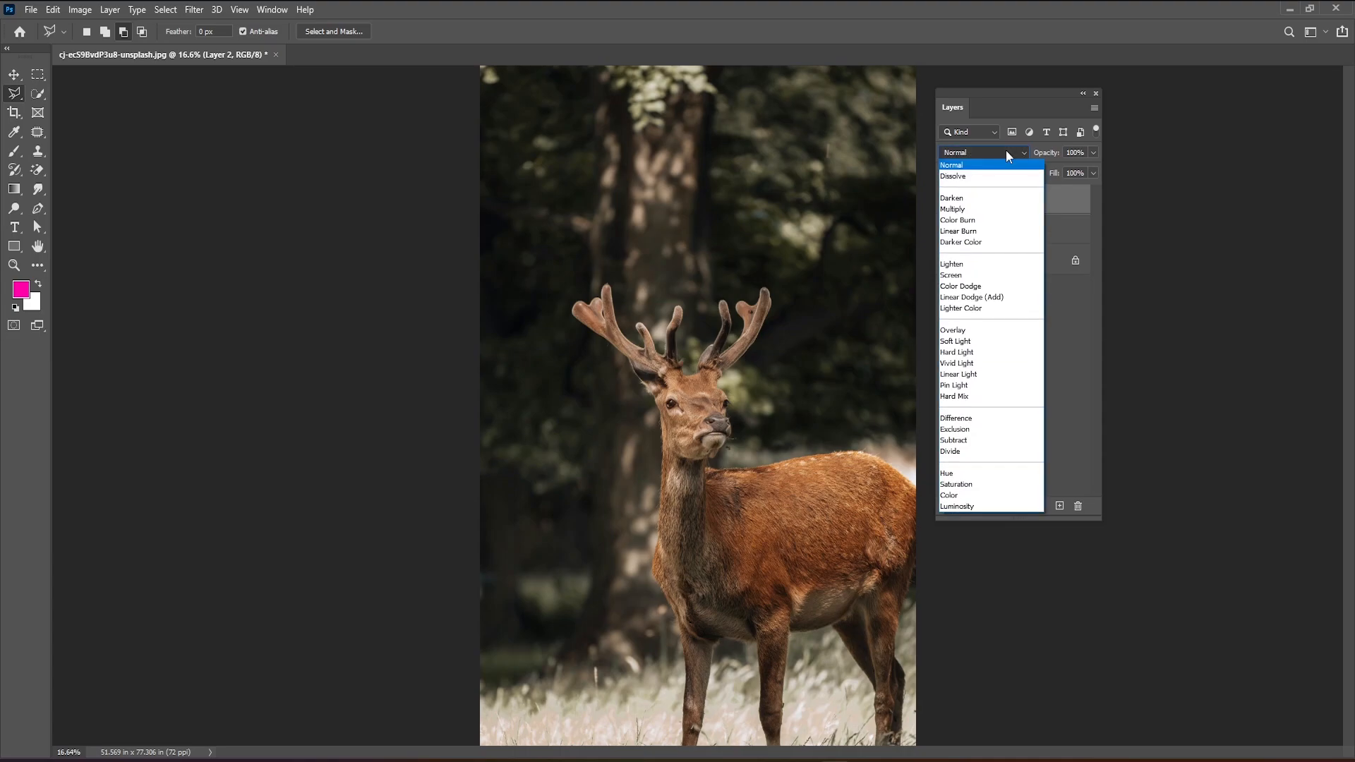
pyautogui.click(1007, 300)
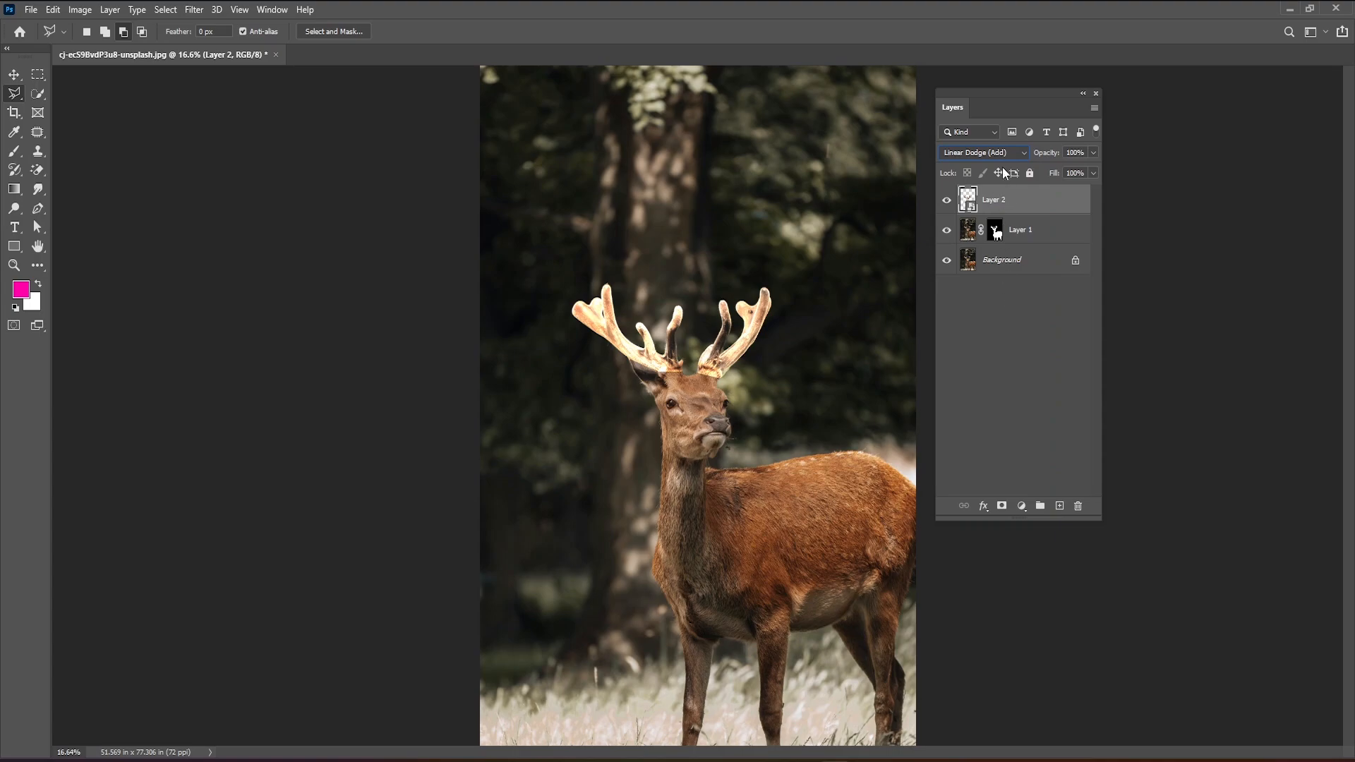
pyautogui.click(1012, 299)
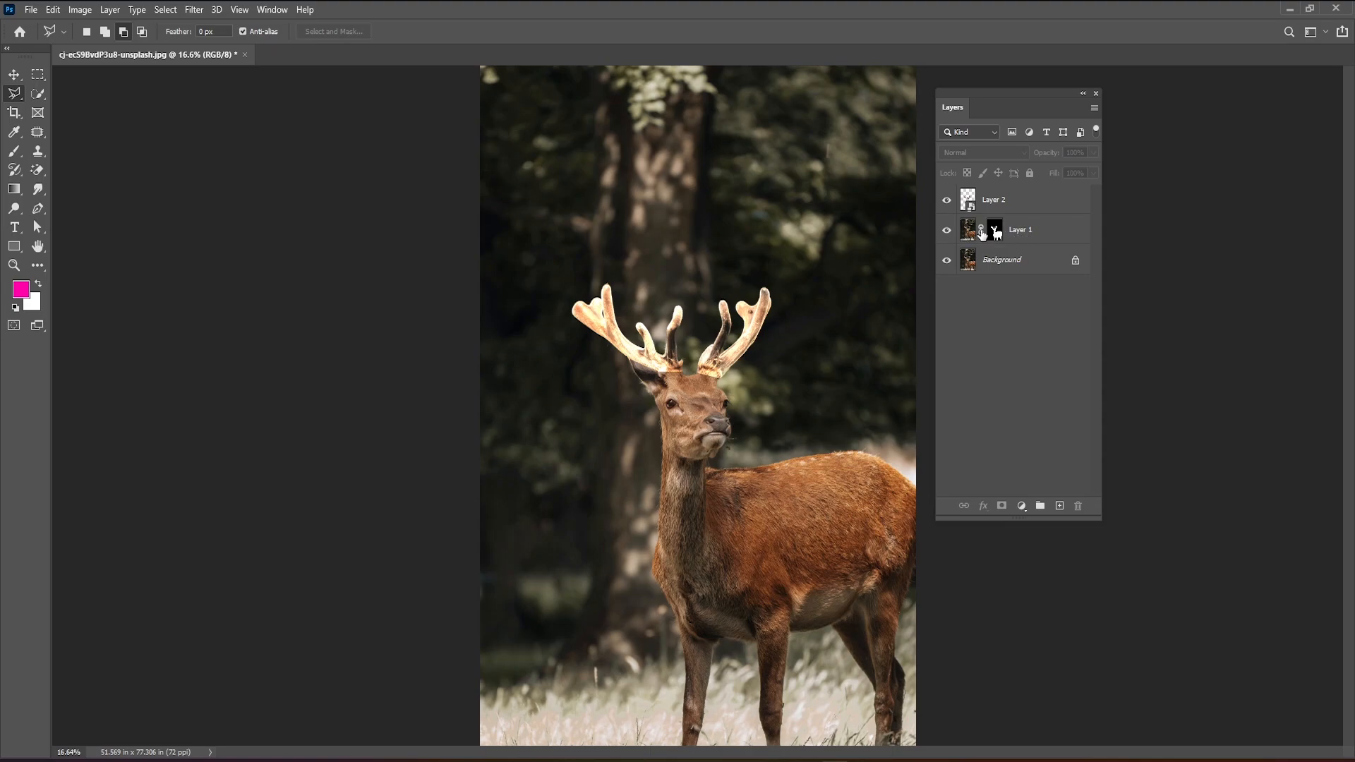
# Add a Color Lookup adjustment above Layer 1 using the NightFromDay.CUBE 3D LUT, and compare the photo with and without it.
pyautogui.click(1042, 232)
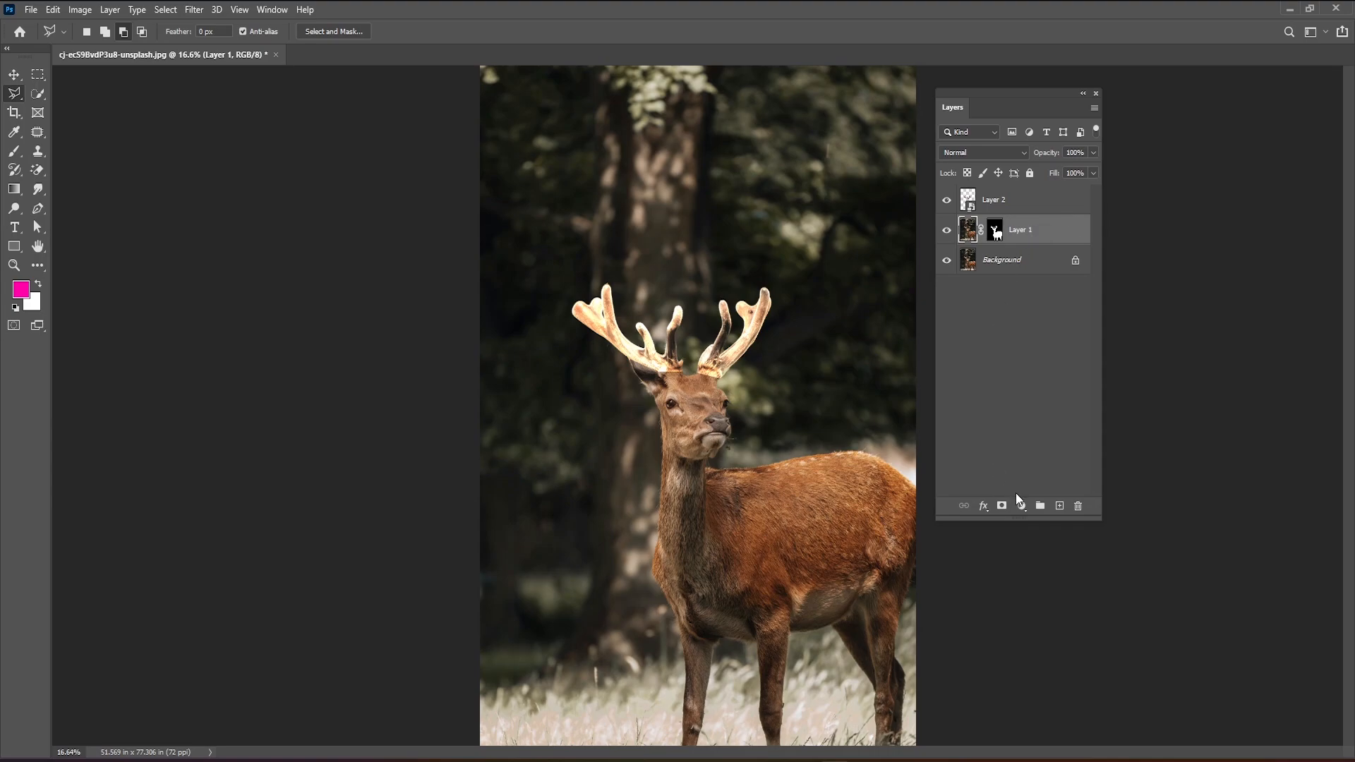
pyautogui.click(1020, 506)
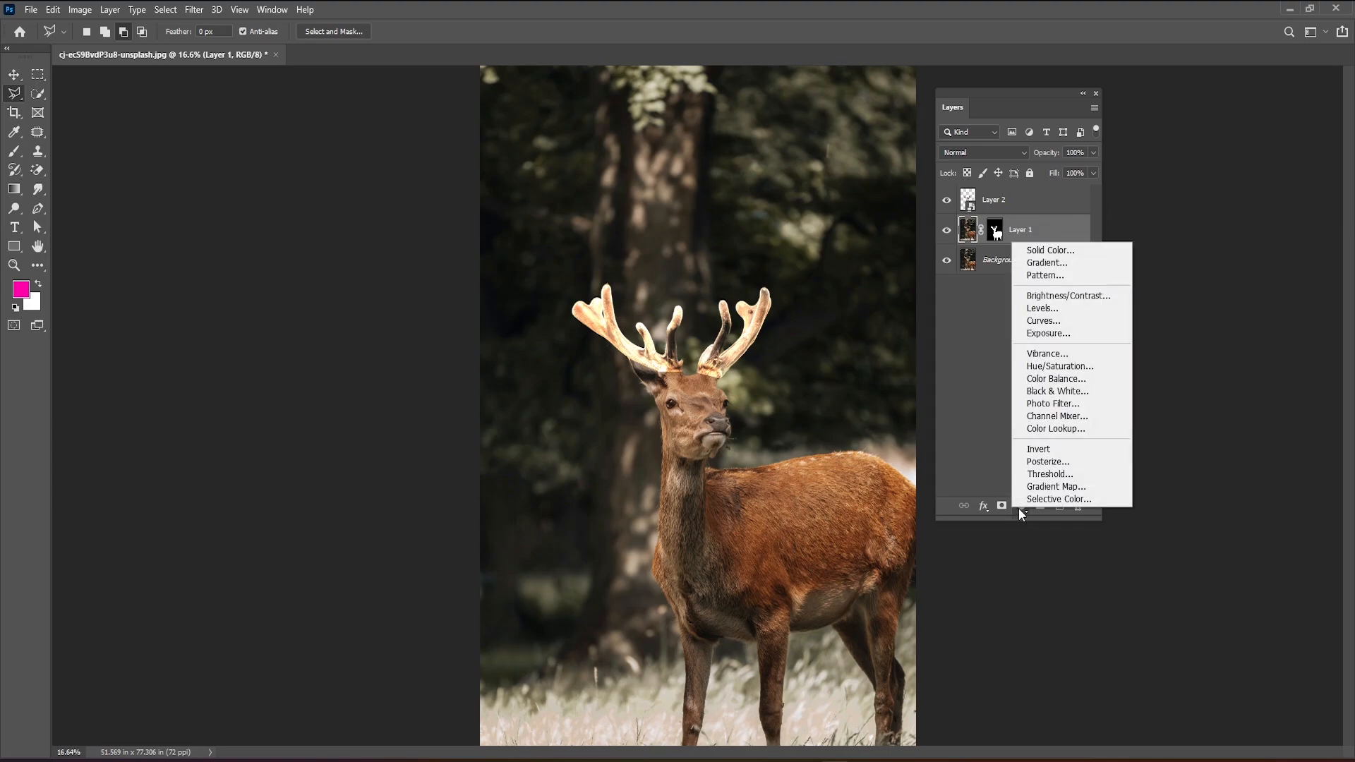
pyautogui.click(1054, 430)
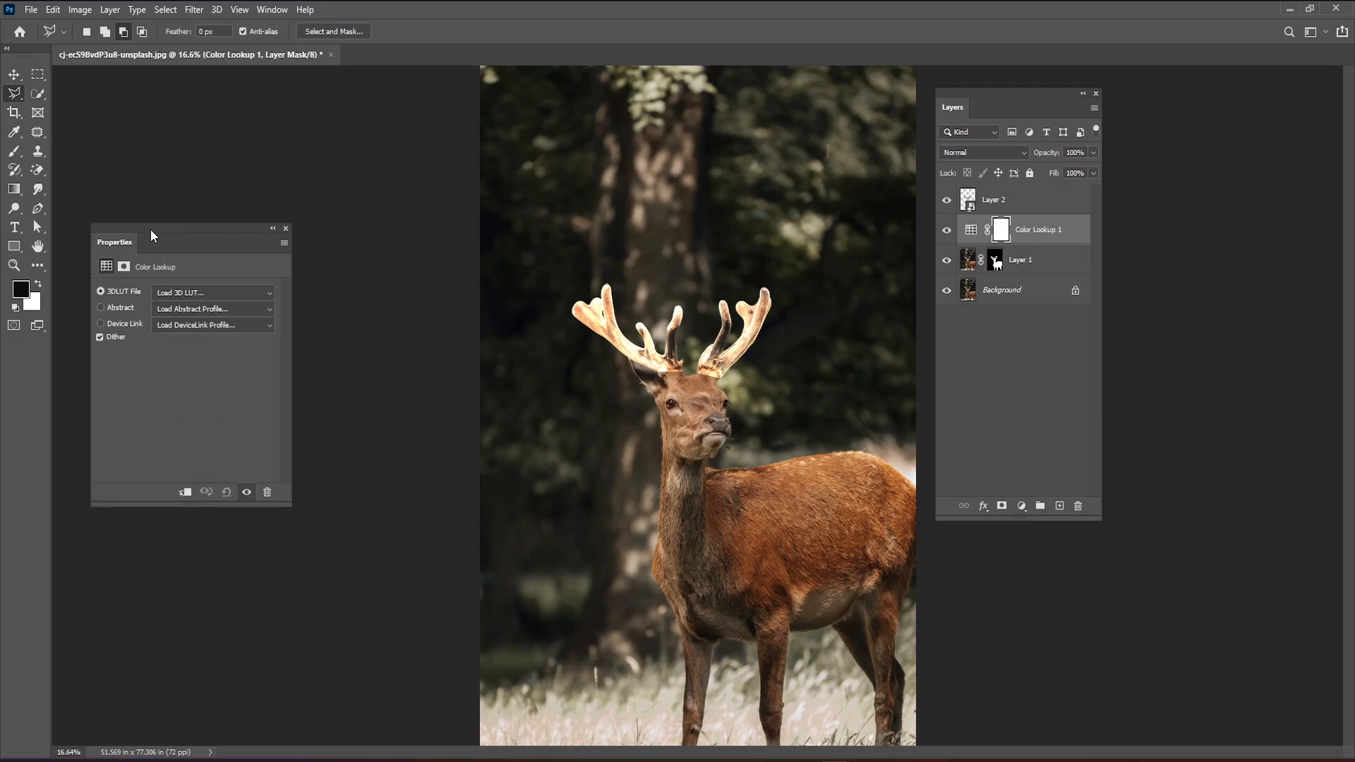
pyautogui.moveTo(152, 231); pyautogui.dragTo(649, 167)
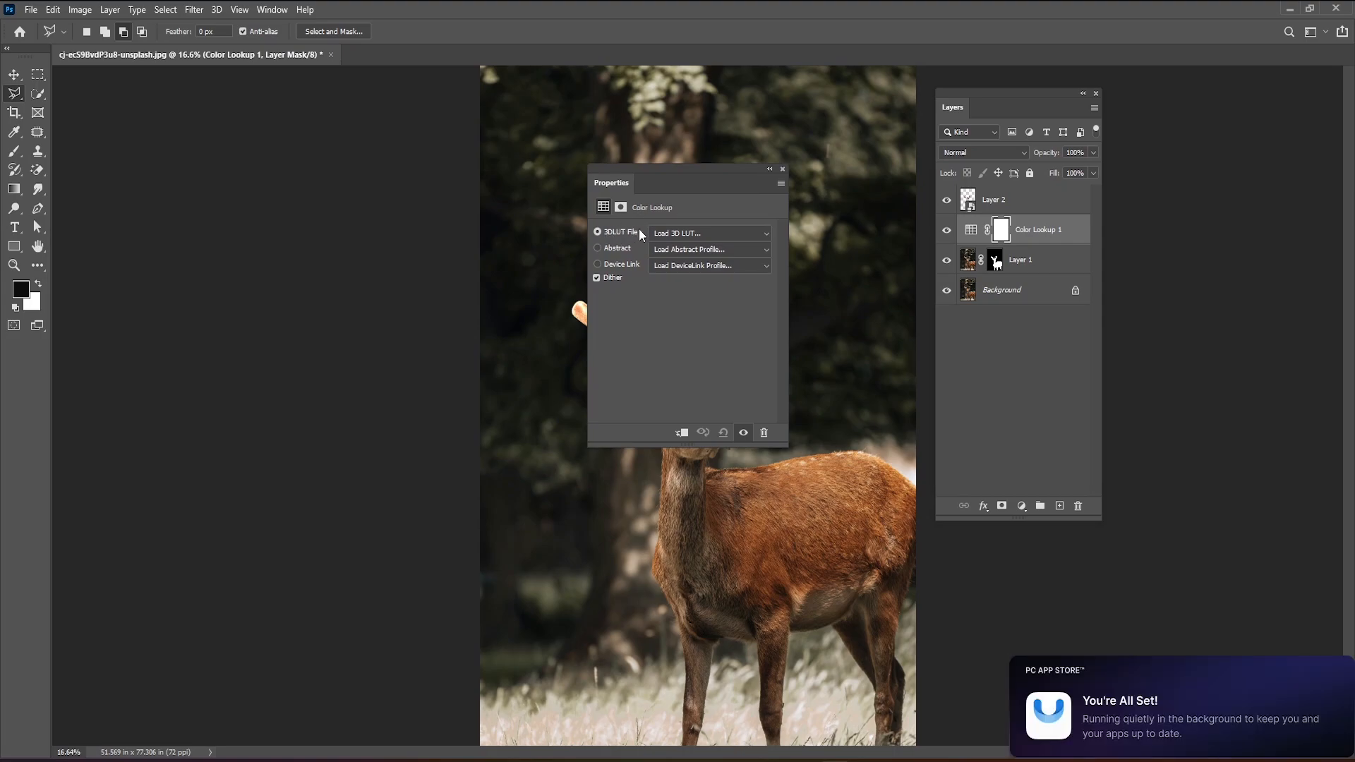
pyautogui.click(729, 234)
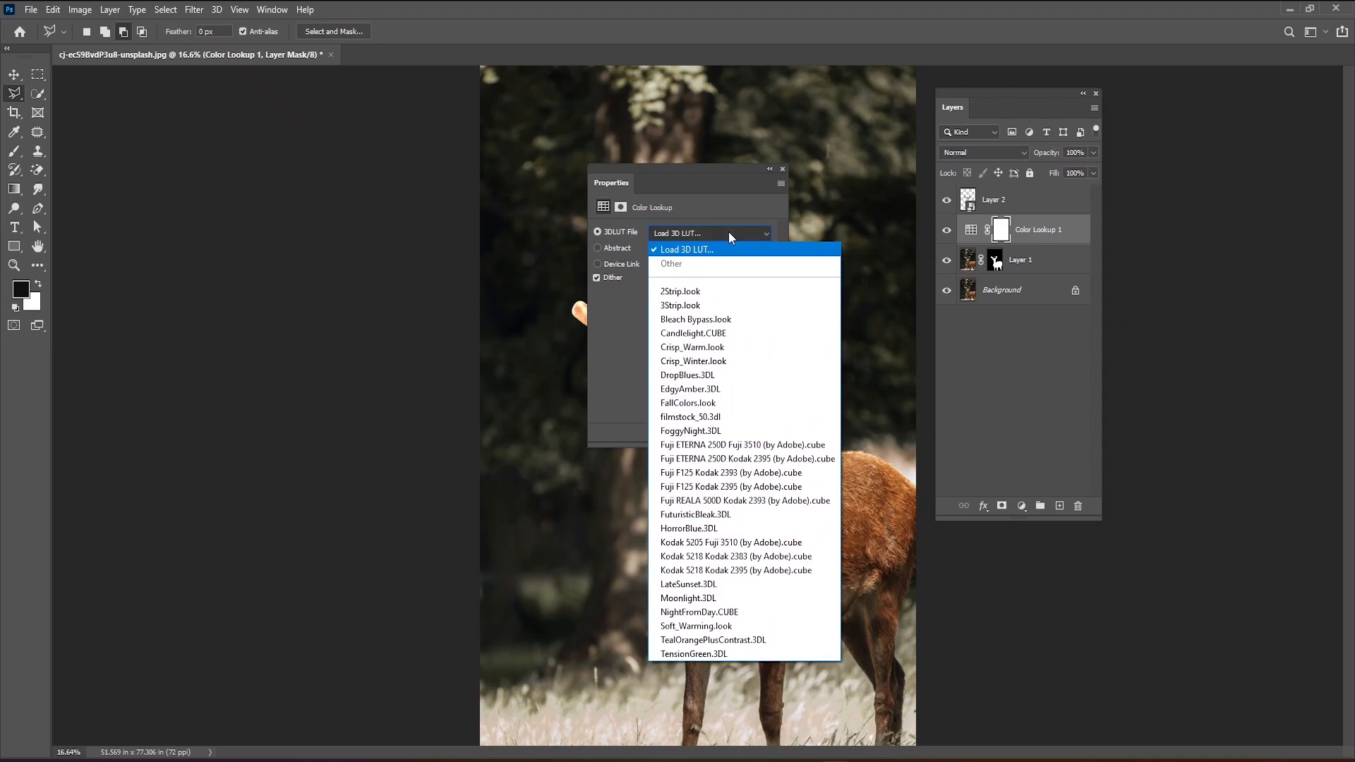
pyautogui.click(703, 605)
pyautogui.click(782, 169)
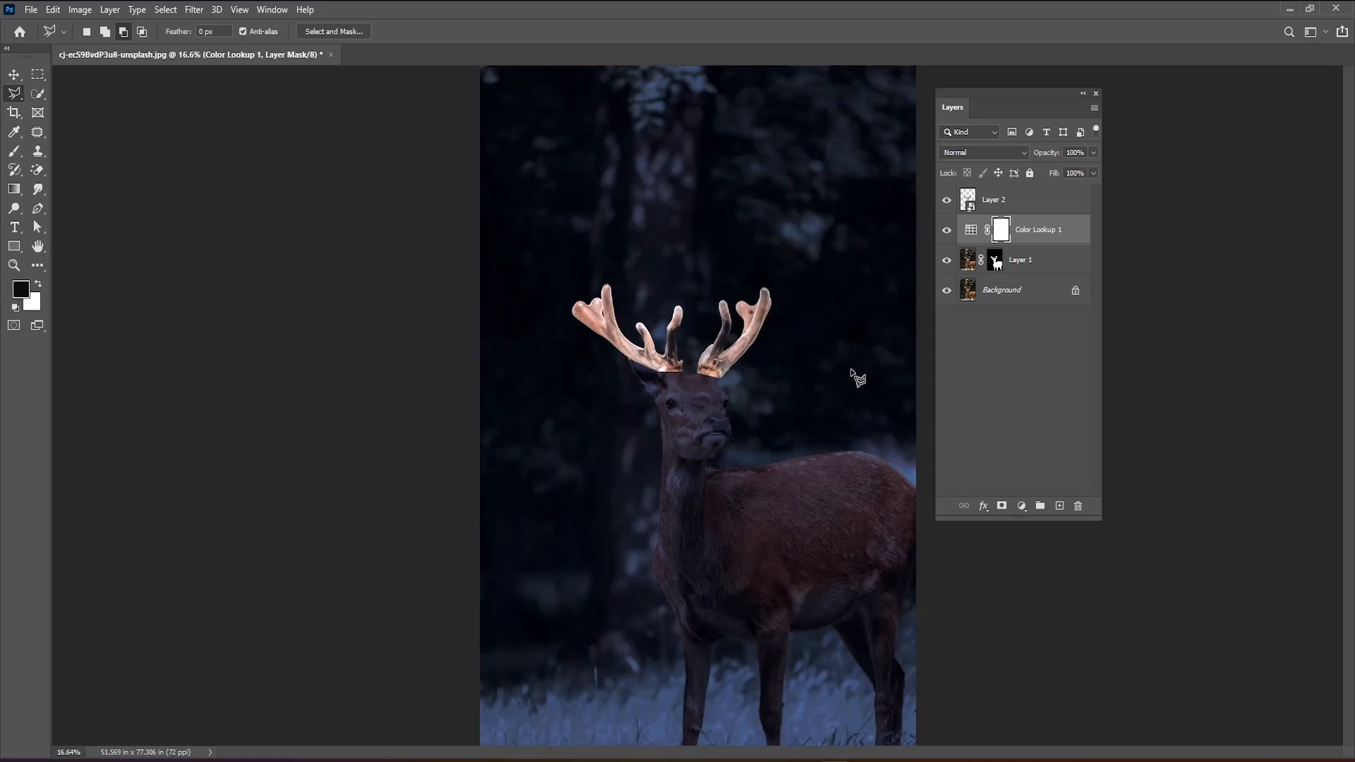
pyautogui.click(946, 231)
pyautogui.click(946, 231)
pyautogui.click(946, 231)
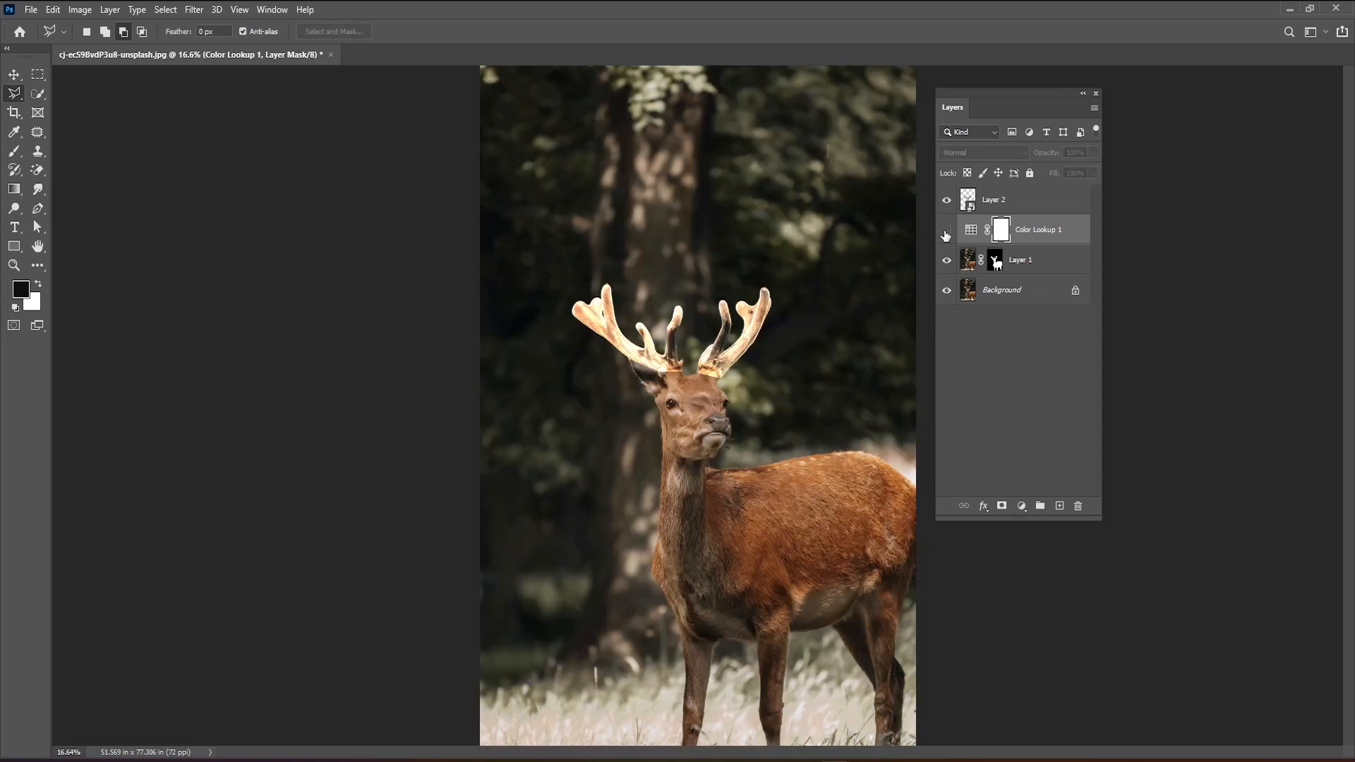
pyautogui.click(946, 233)
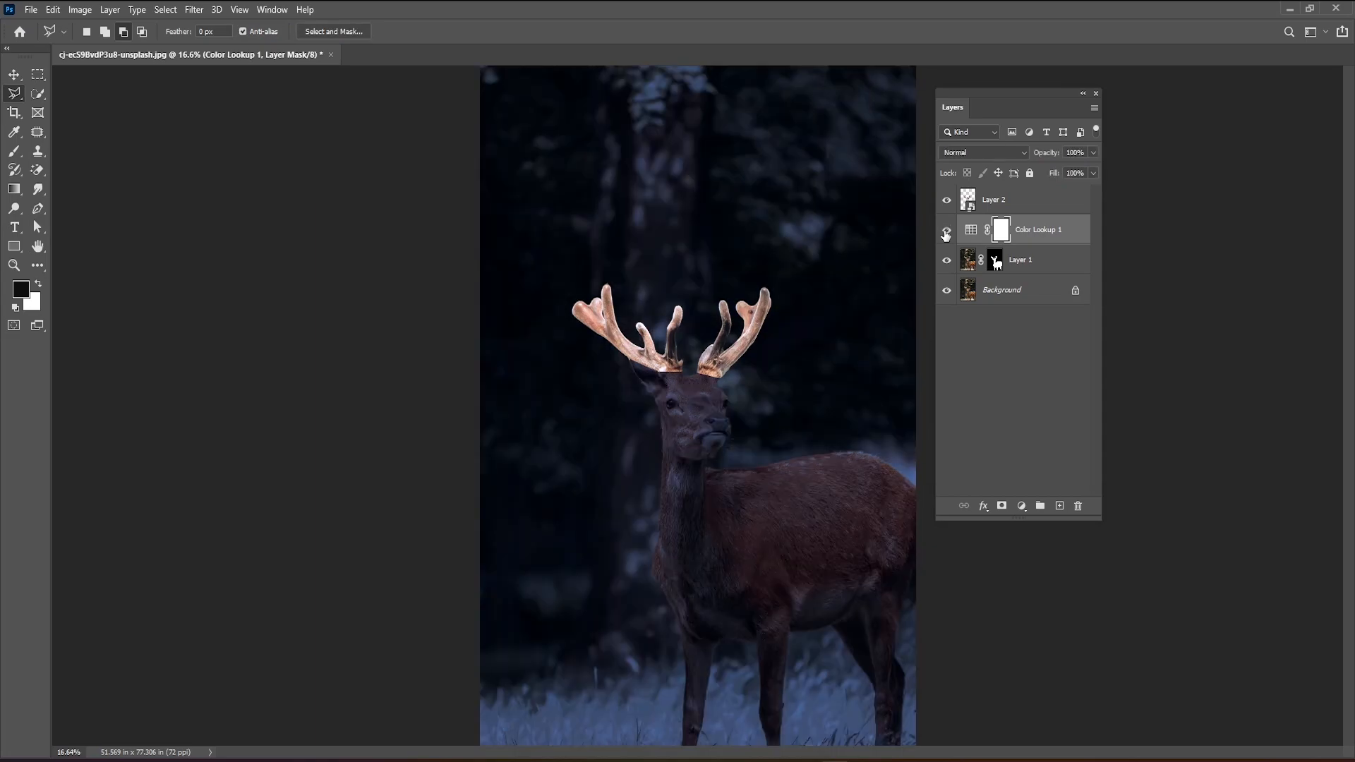
# Check the antlers layer by toggling its visibility, and place it in a new layer group.
pyautogui.click(1007, 206)
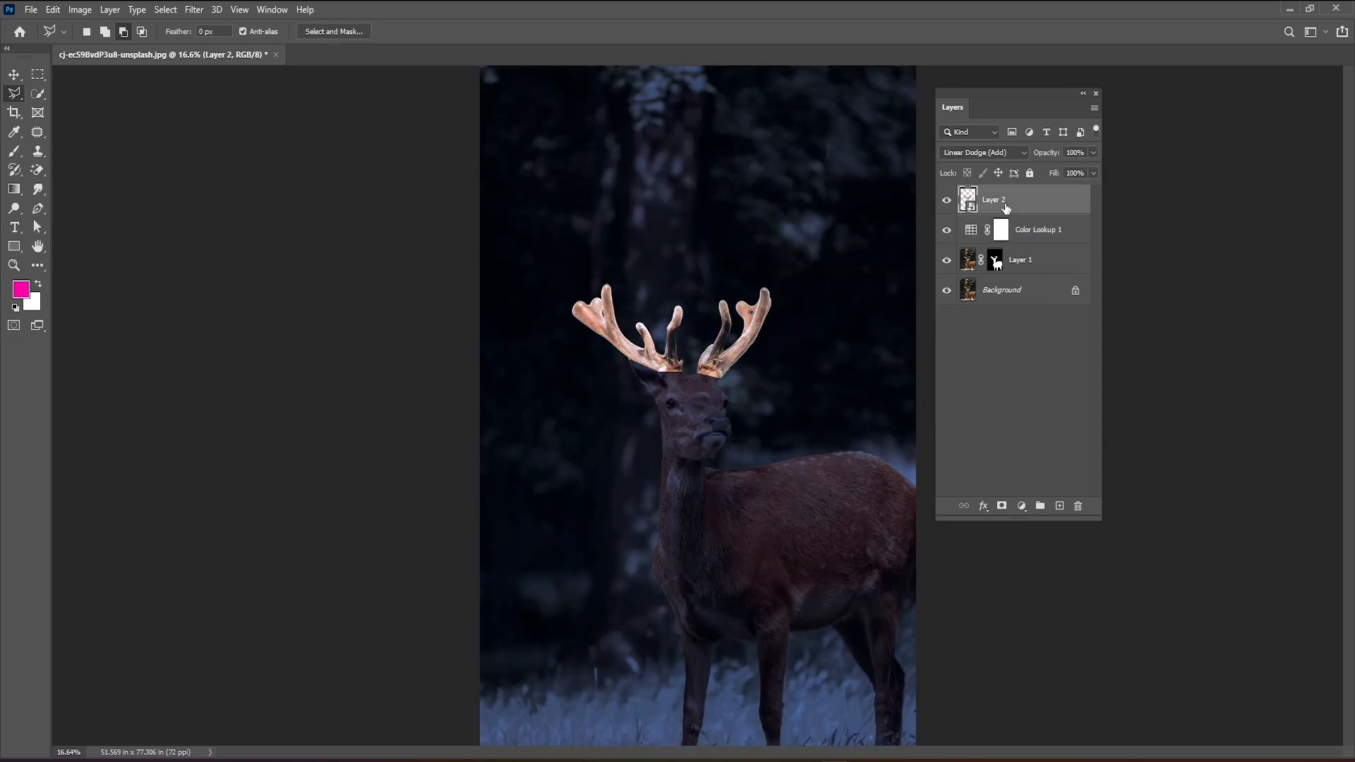
pyautogui.click(947, 201)
pyautogui.click(947, 201)
pyautogui.hotkey('ctrl', 'g')
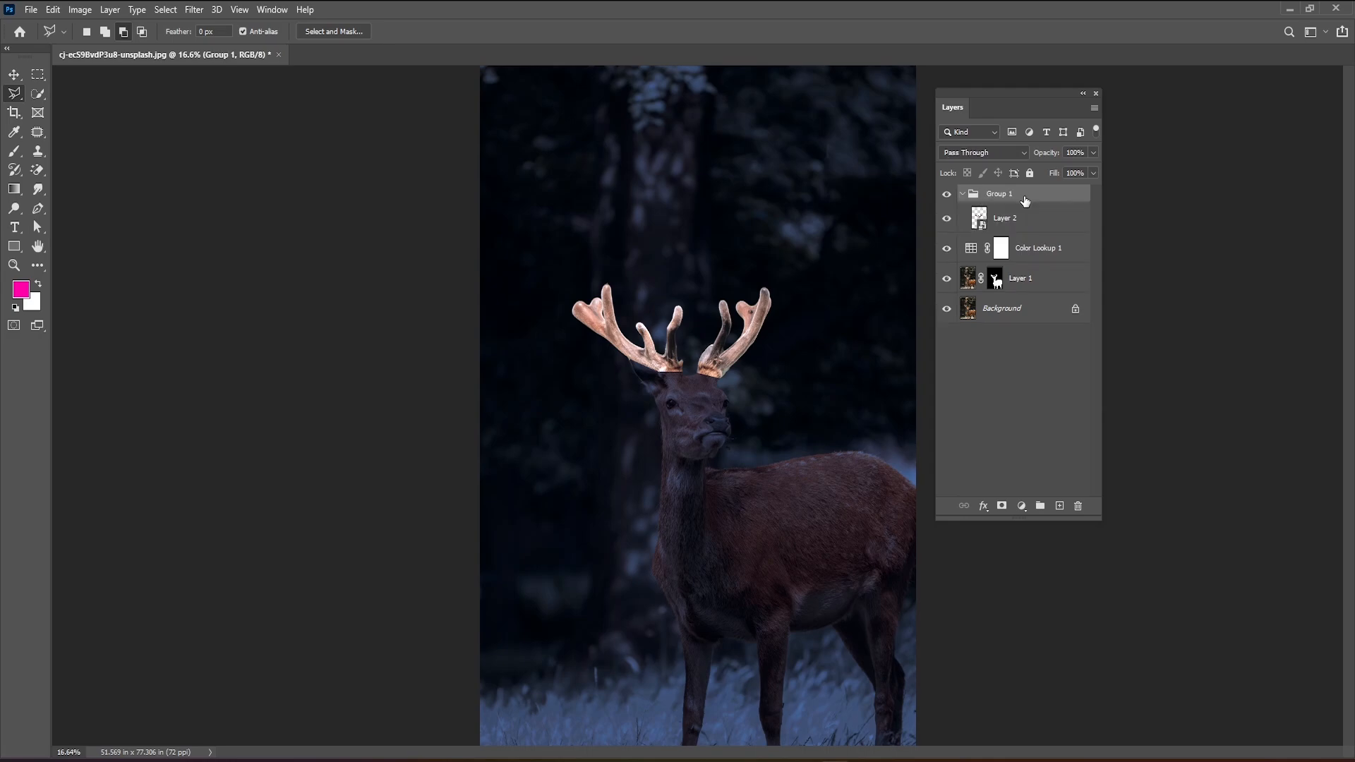
pyautogui.click(964, 195)
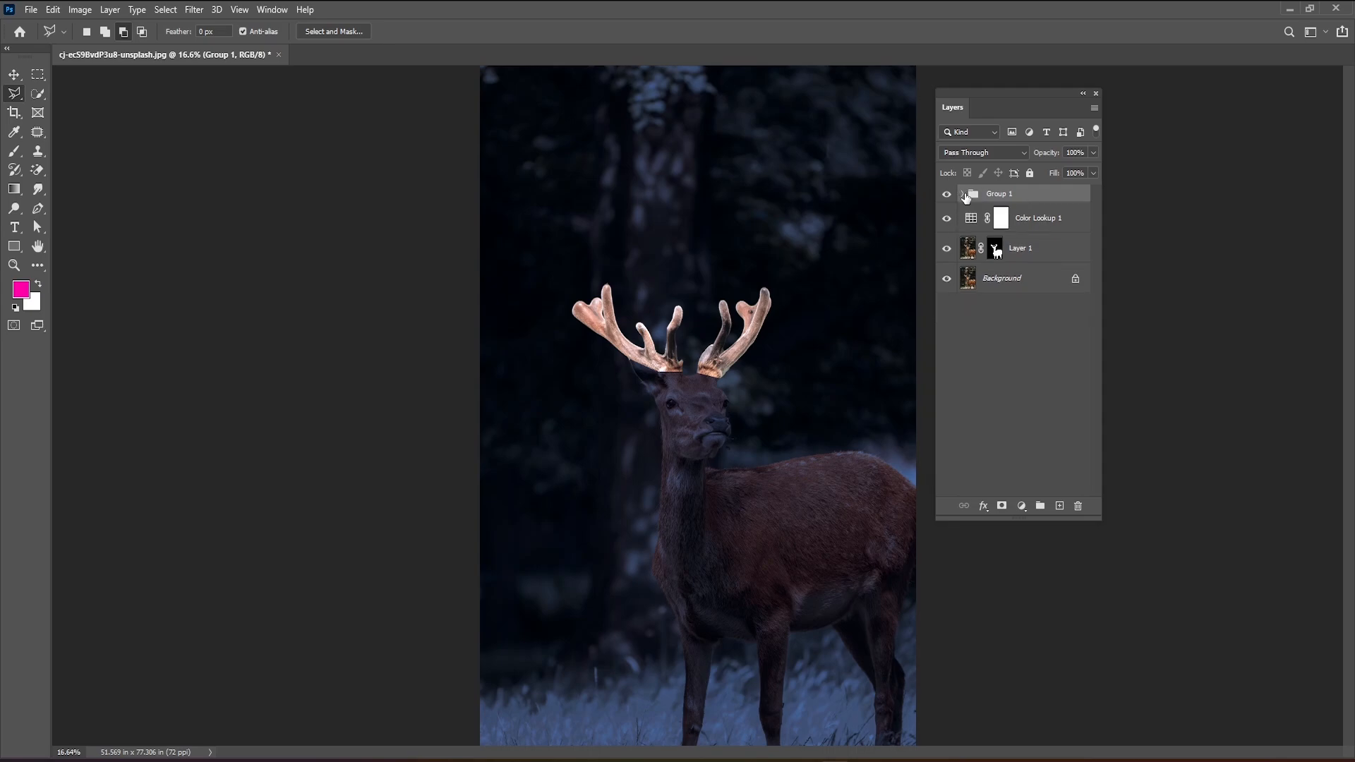
pyautogui.click(961, 195)
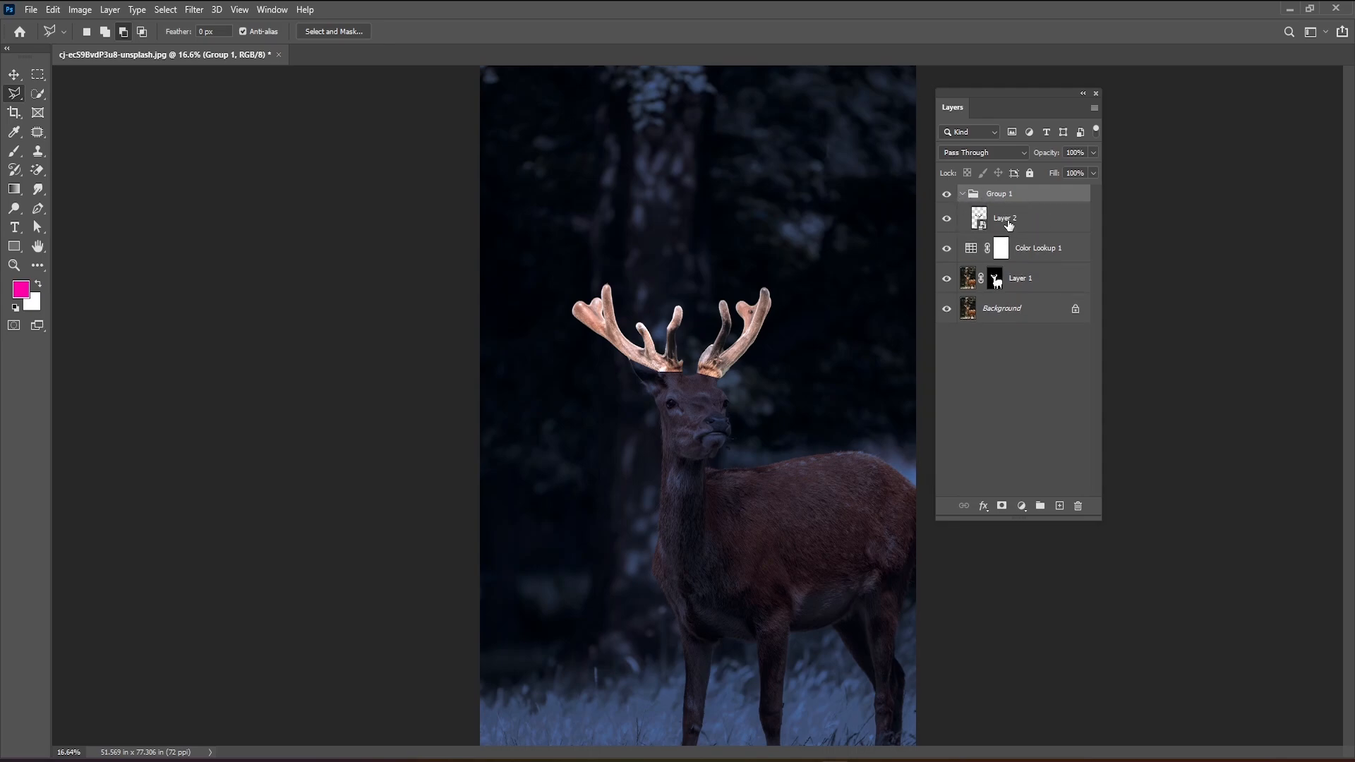
pyautogui.click(965, 196)
pyautogui.click(965, 195)
# Apply a Gaussian Blur smart filter with a 5-pixel radius to the antlers layer, Layer 2, inside the group.
pyautogui.click(997, 218)
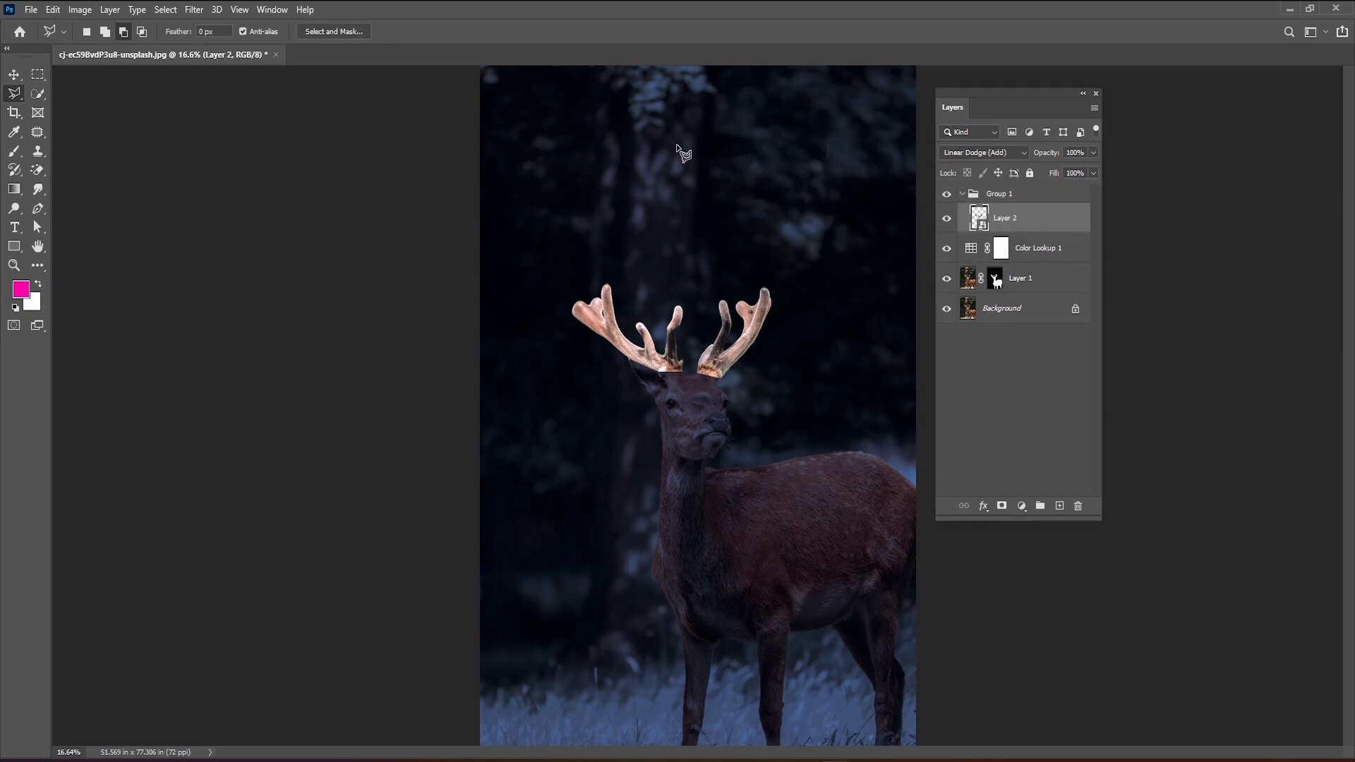
pyautogui.click(193, 9)
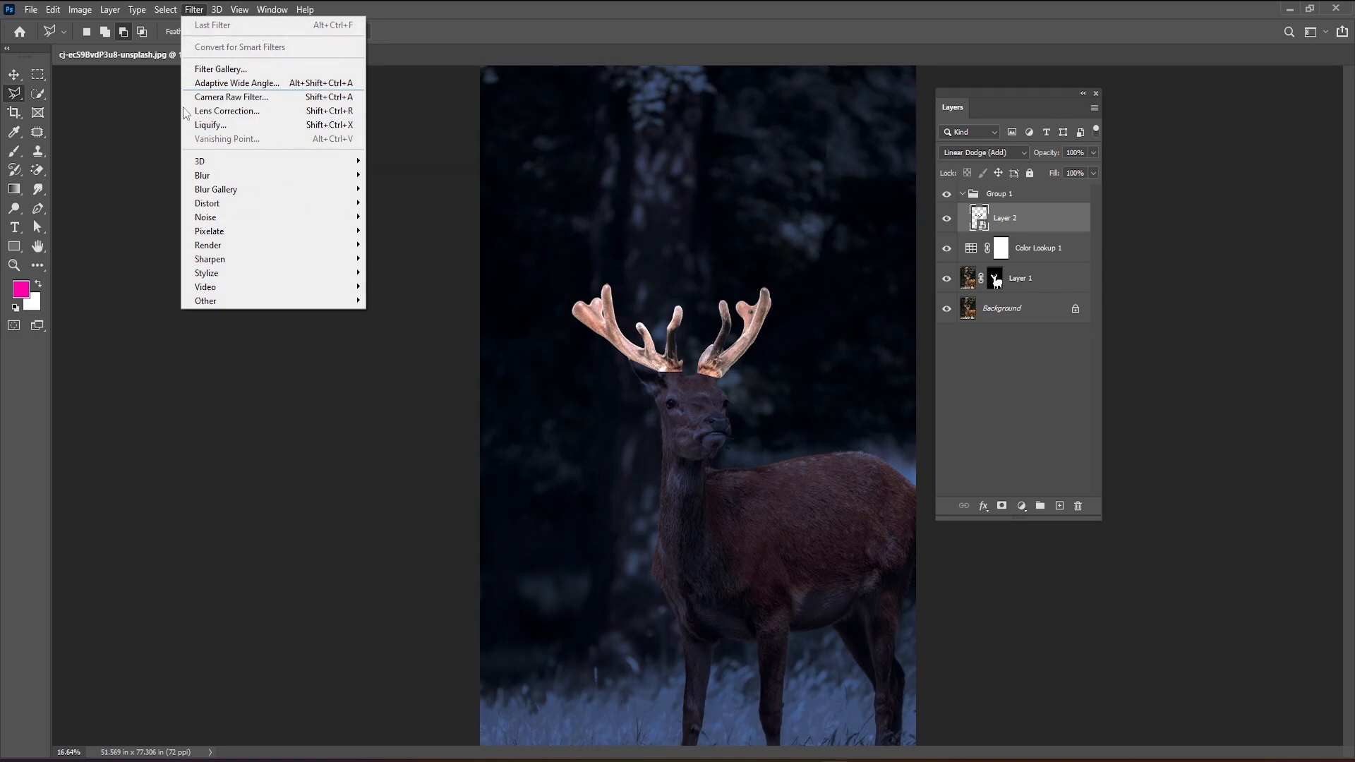
pyautogui.moveTo(208, 176)
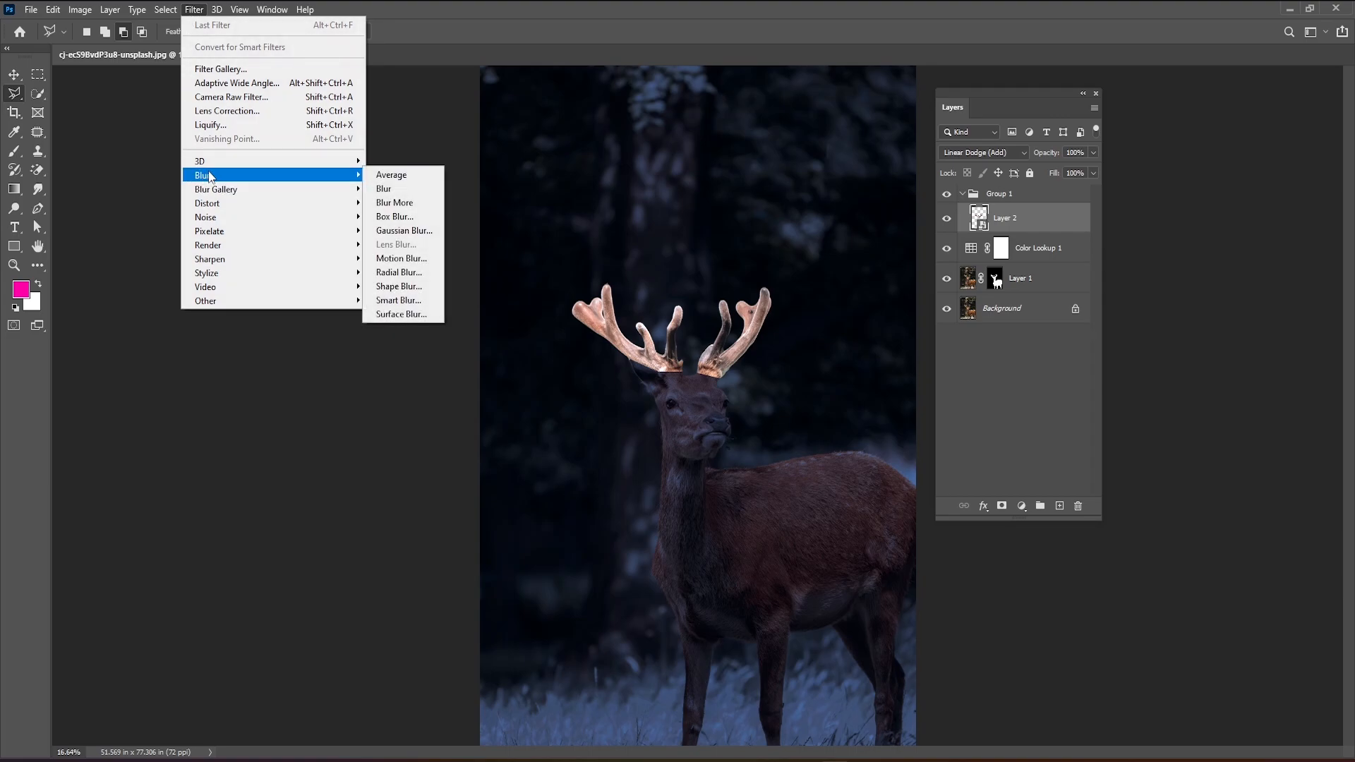
pyautogui.click(416, 230)
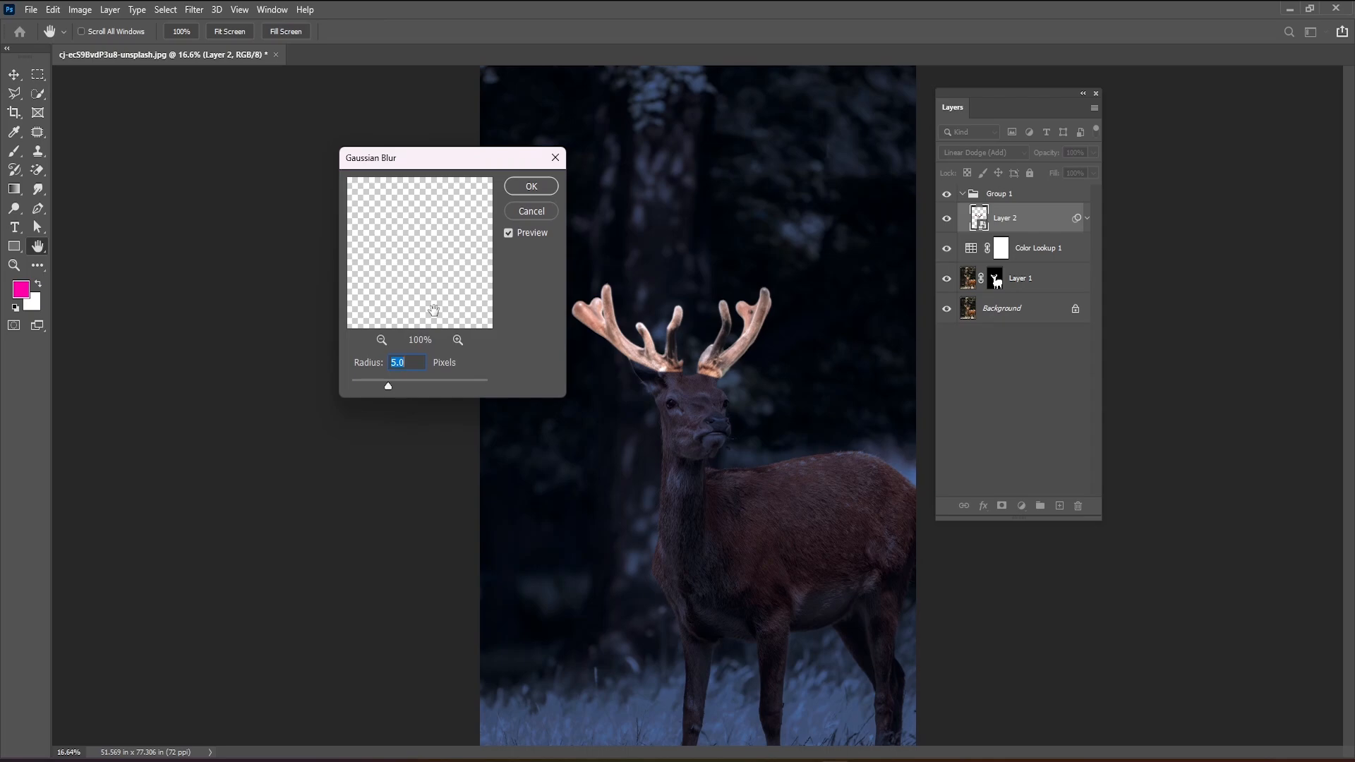
pyautogui.click(413, 363)
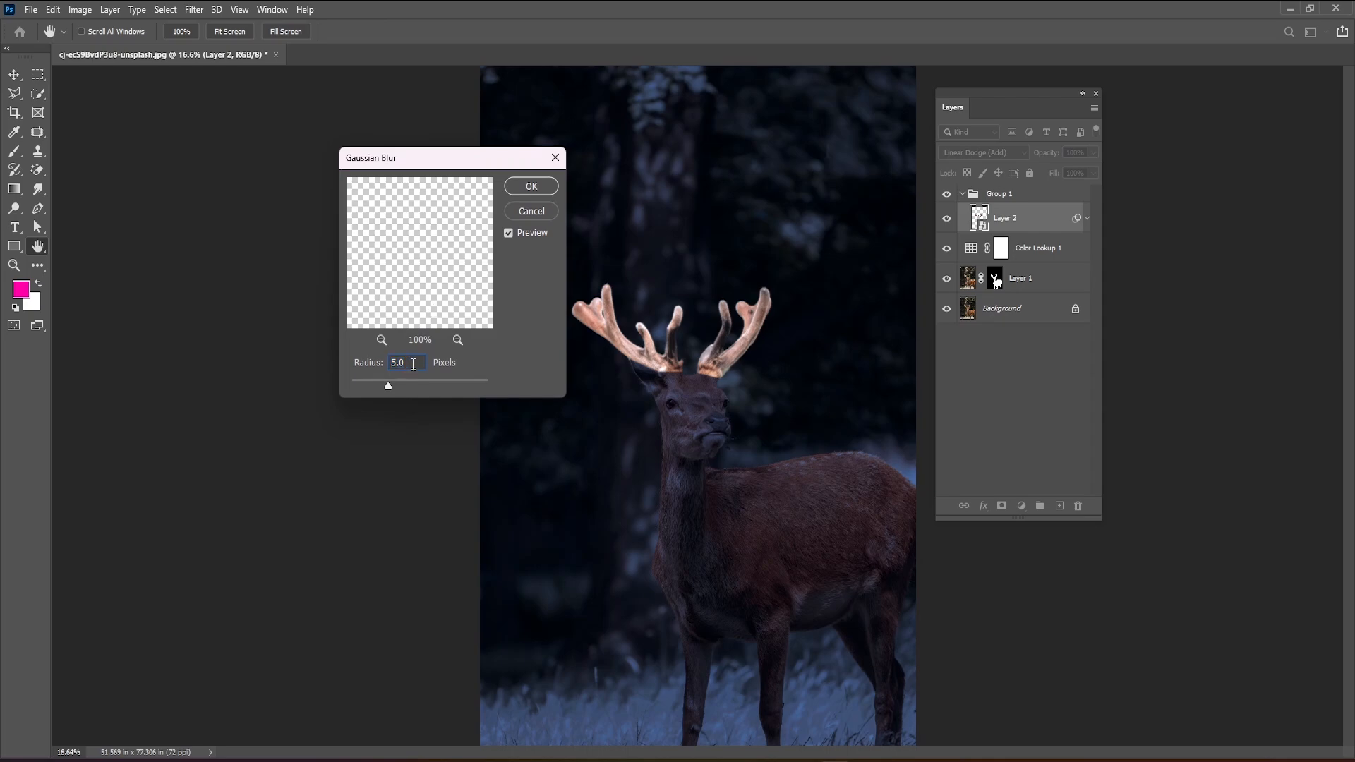
pyautogui.click(529, 192)
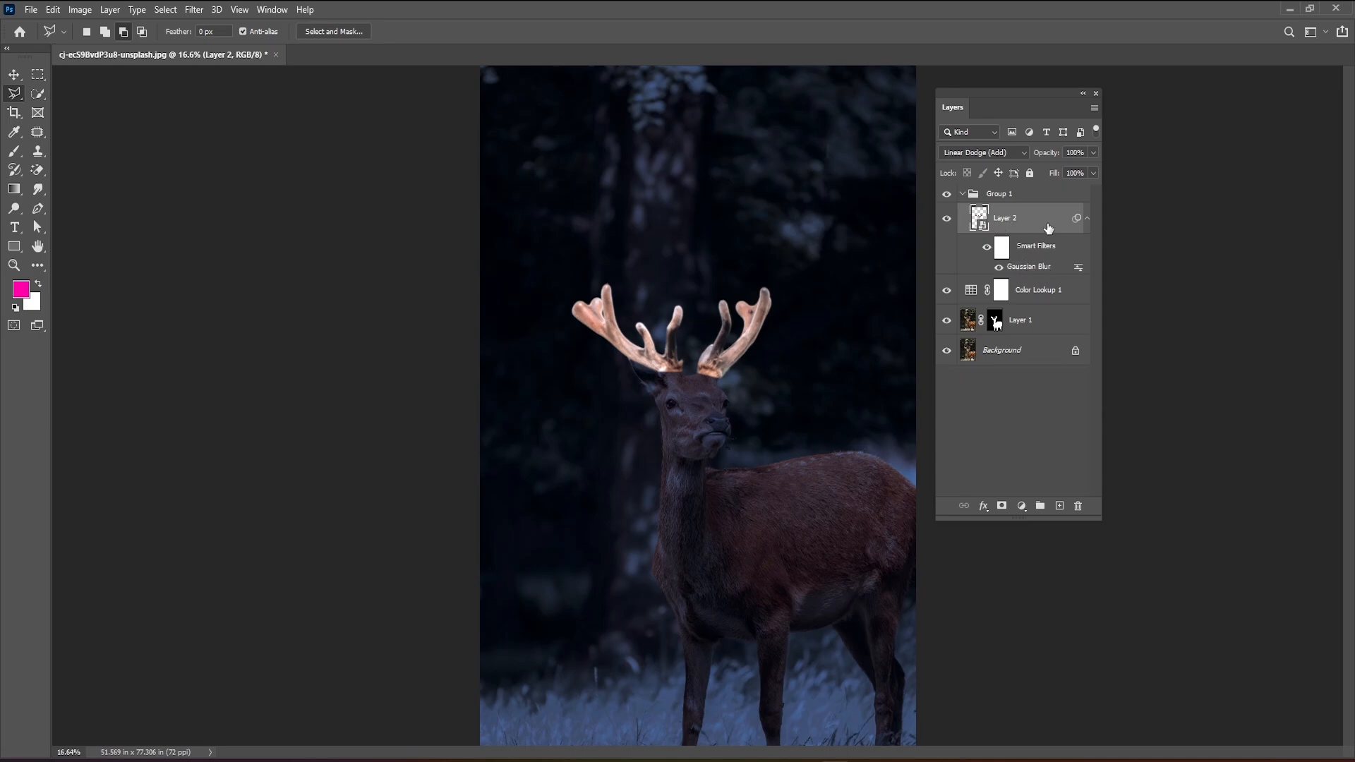
# Duplicate the blurred antlers layer and set the duplicate's Gaussian Blur radius to 100 pixels.
pyautogui.hotkey('ctrl', 'j')
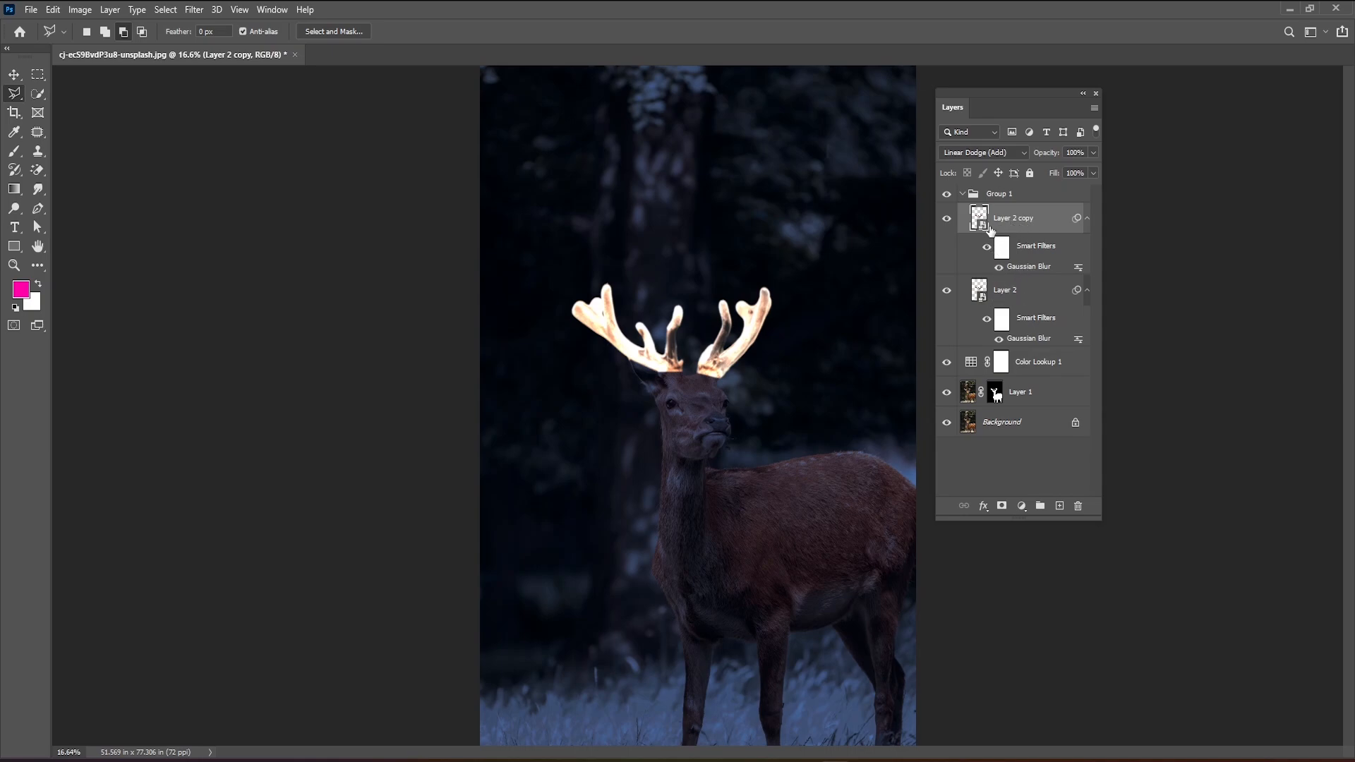
pyautogui.doubleClick(1022, 268)
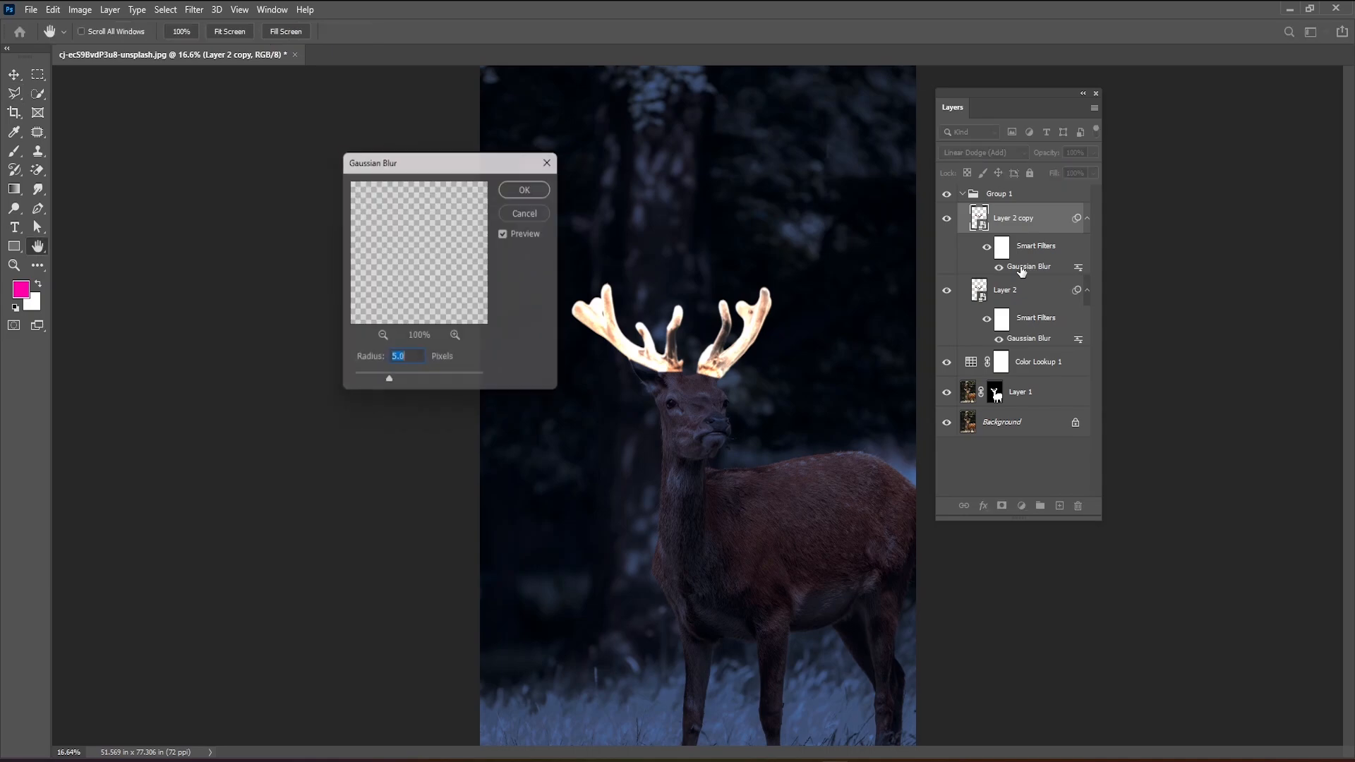
pyautogui.moveTo(476, 159); pyautogui.dragTo(612, 124)
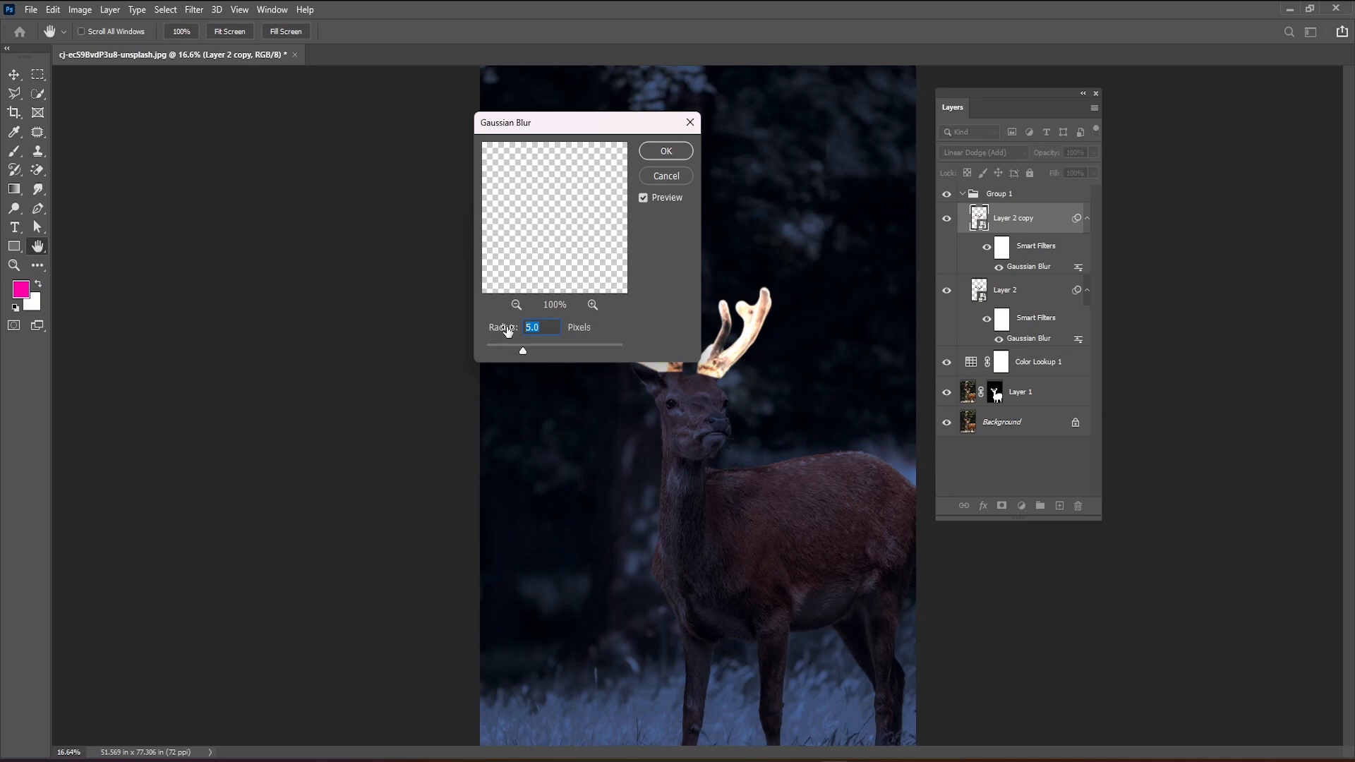
pyautogui.write('1000')
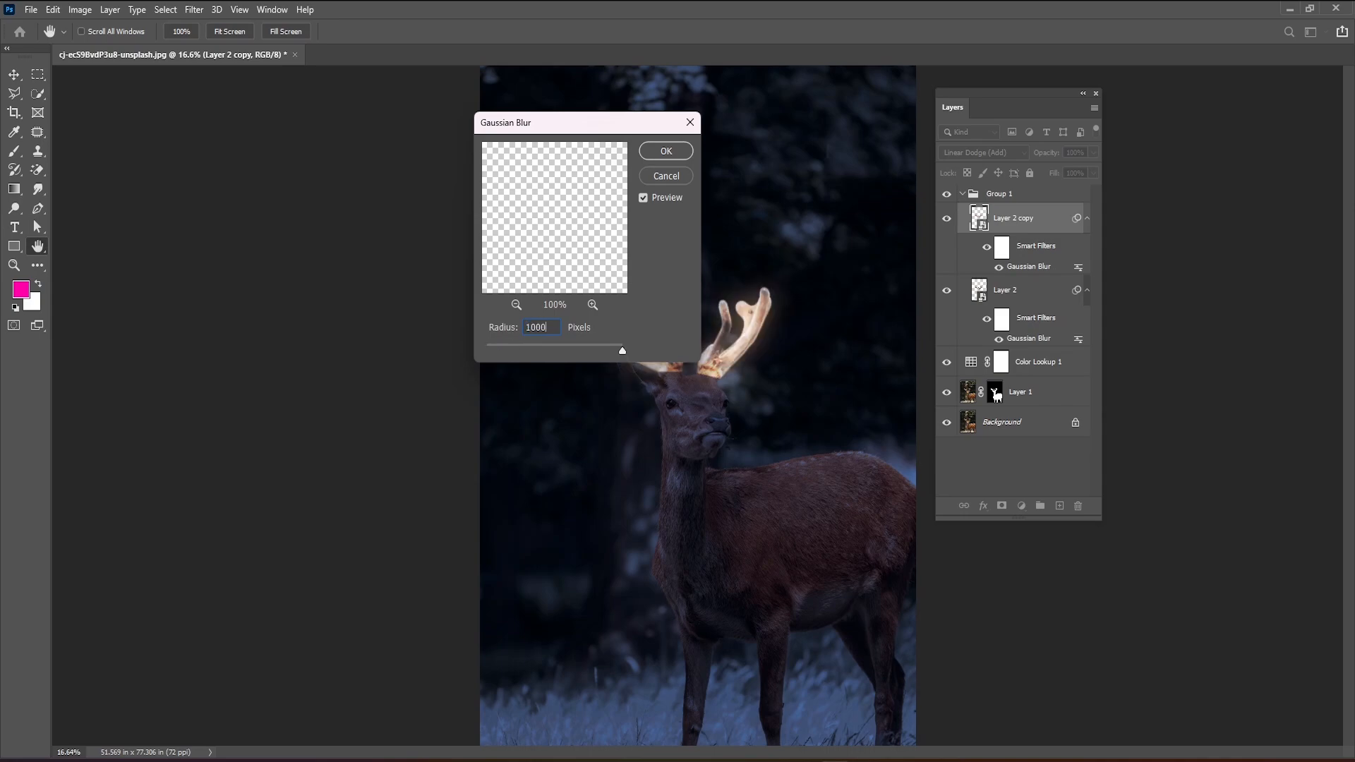
pyautogui.press('BackSpace')
pyautogui.click(666, 151)
pyautogui.press('l')
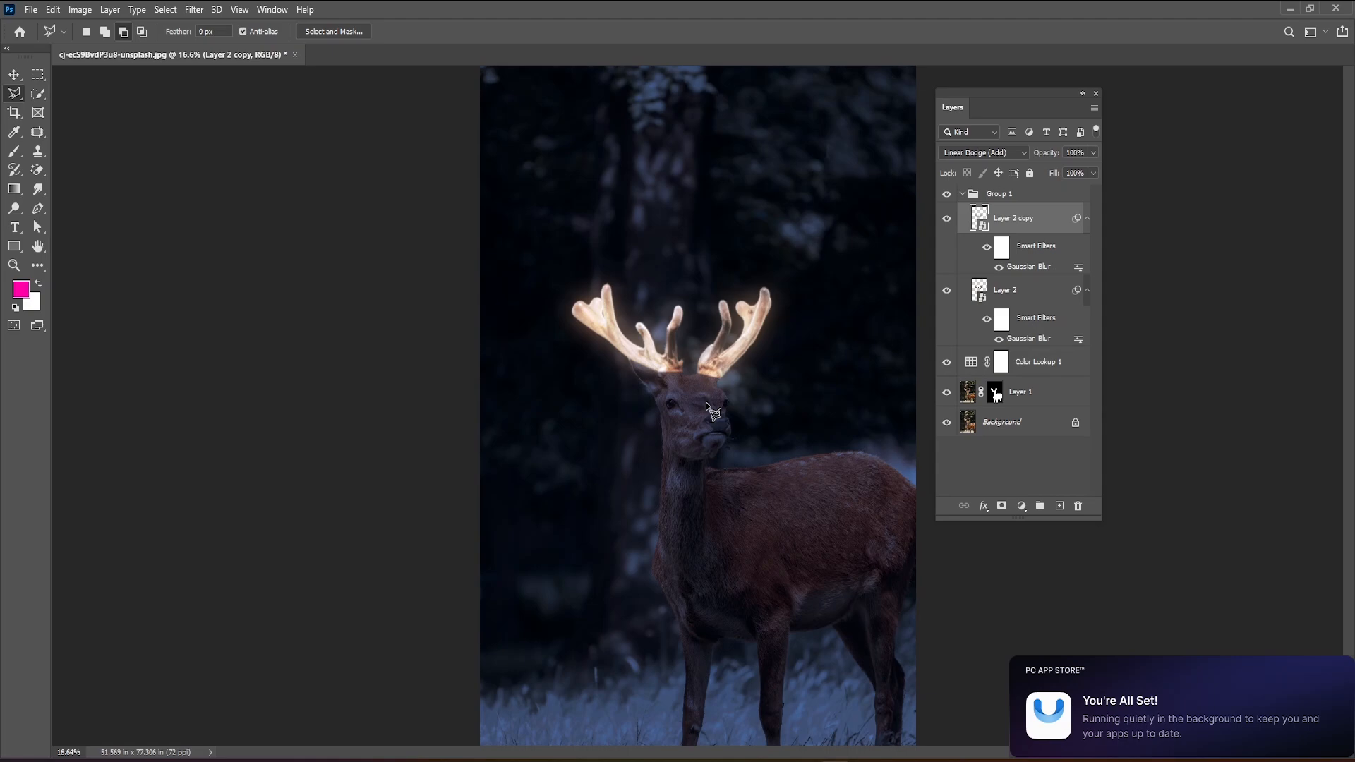
pyautogui.doubleClick(1017, 271)
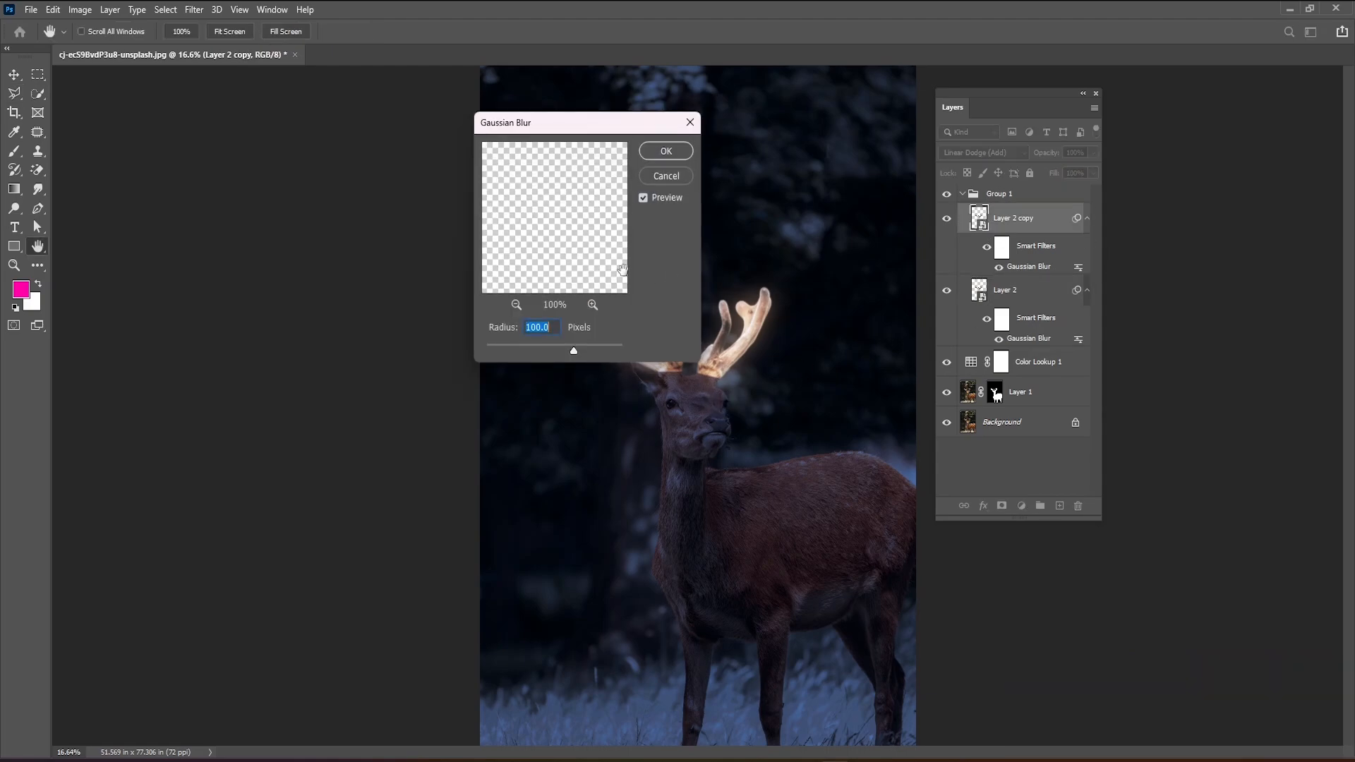
pyautogui.click(689, 122)
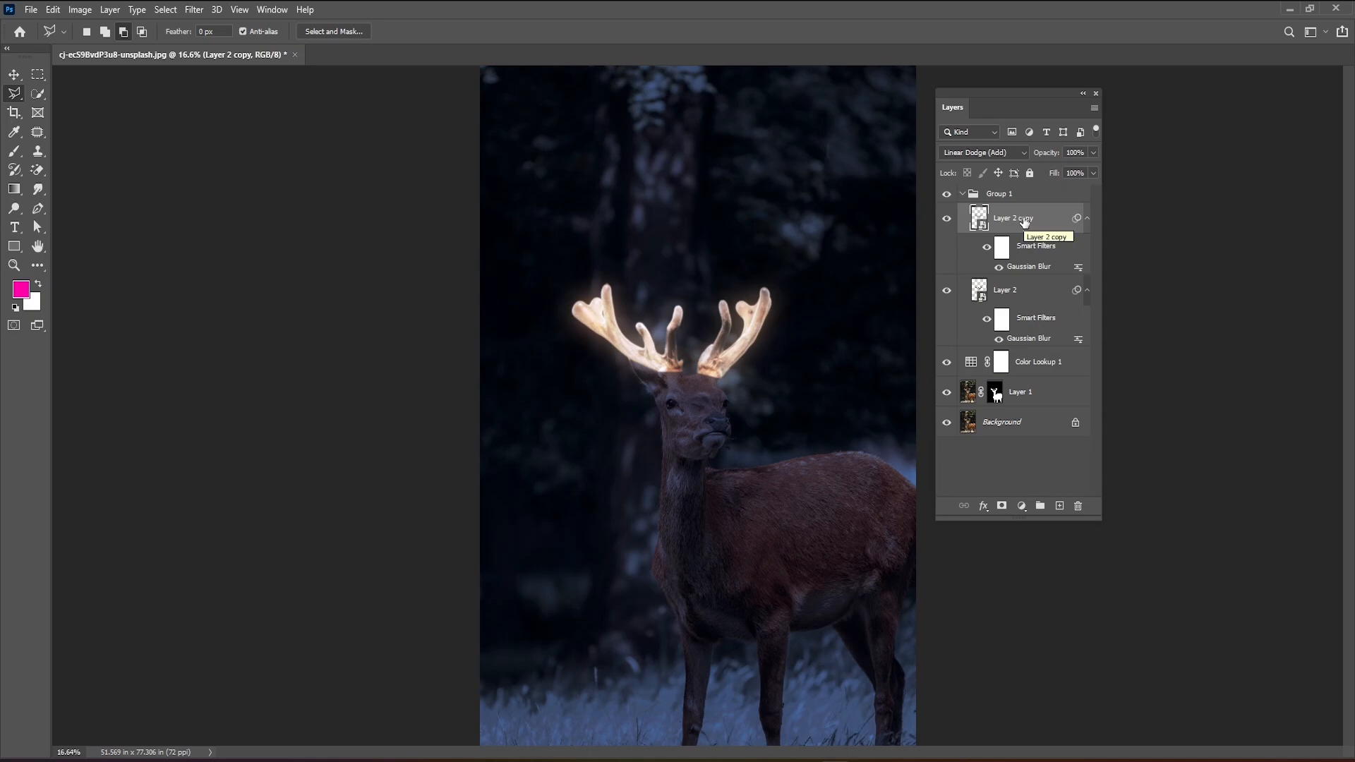
# Duplicate the antlers layer with the 100-pixel blur and set the new duplicate's Gaussian Blur radius to 200 pixels.
pyautogui.hotkey('ctrl', 'j')
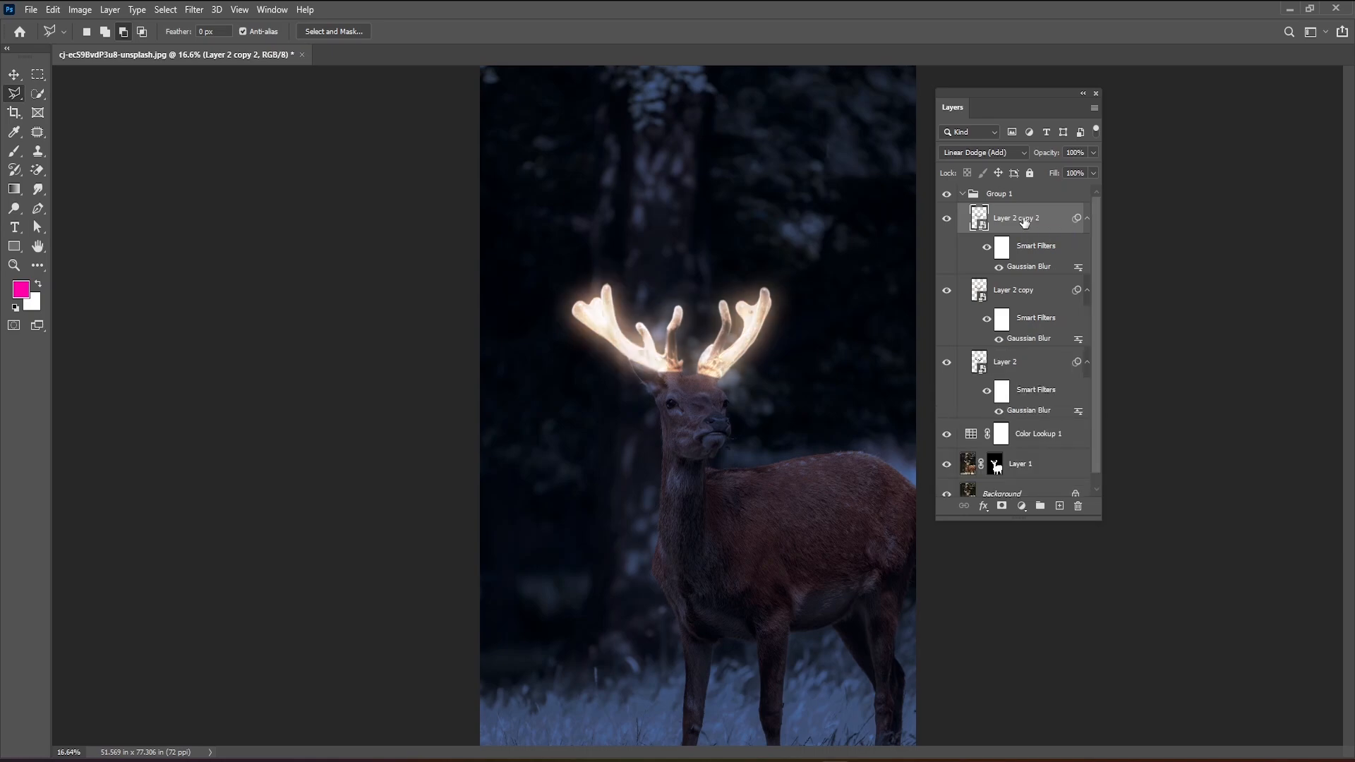
pyautogui.doubleClick(1027, 268)
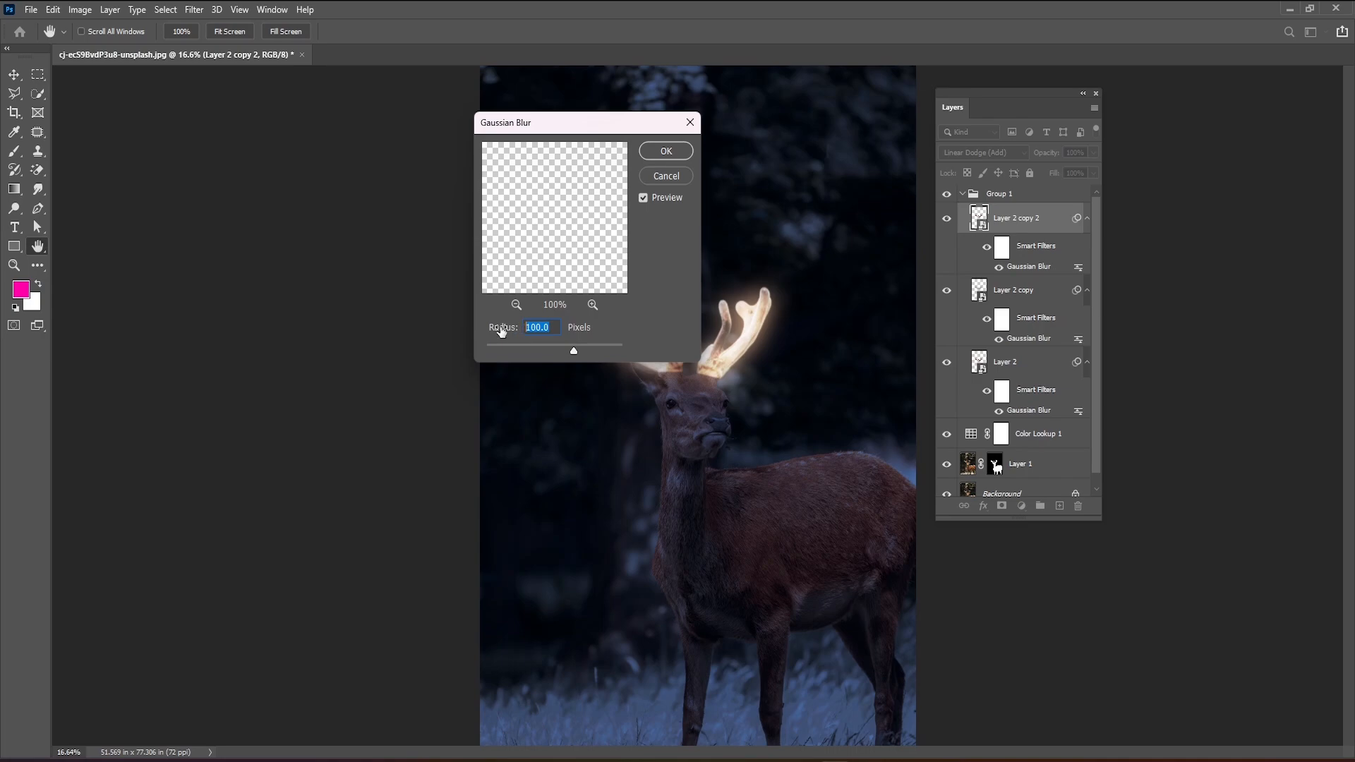
pyautogui.write('200')
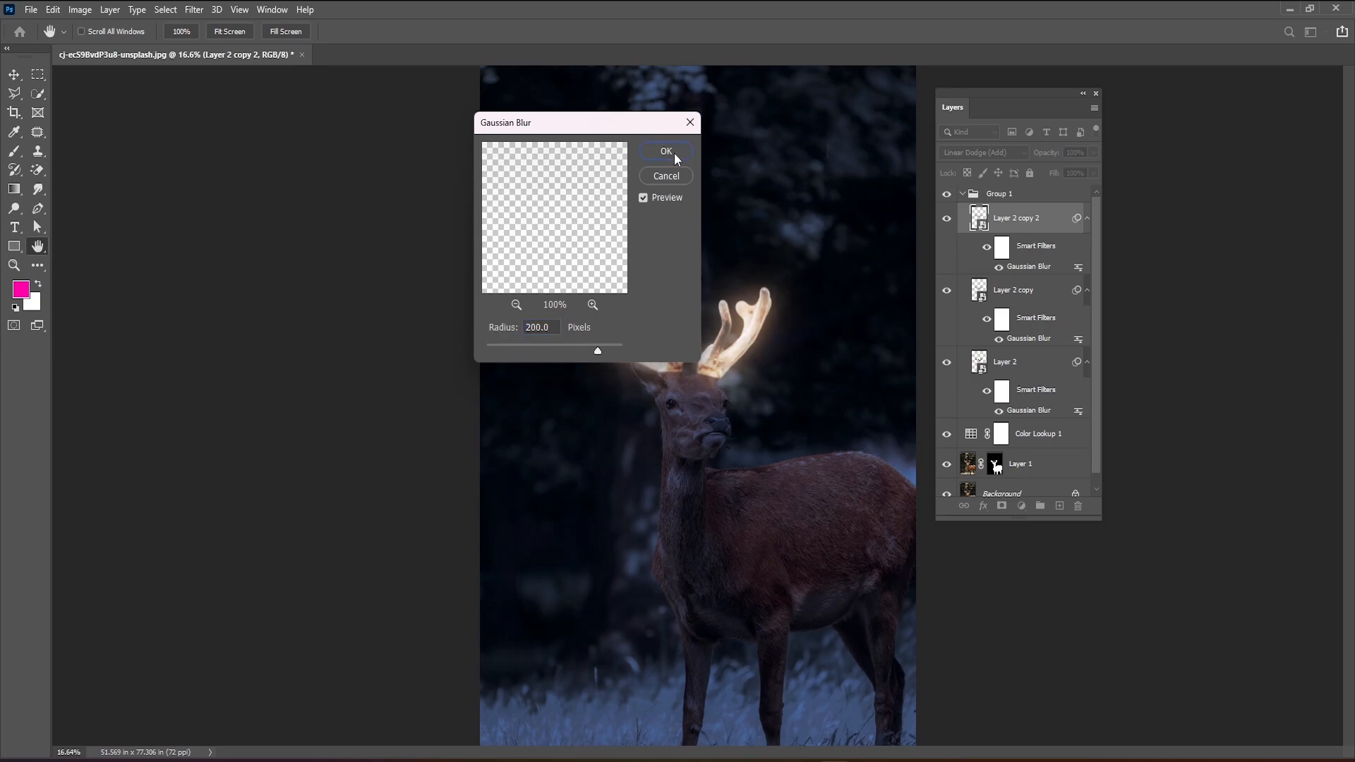
pyautogui.click(675, 154)
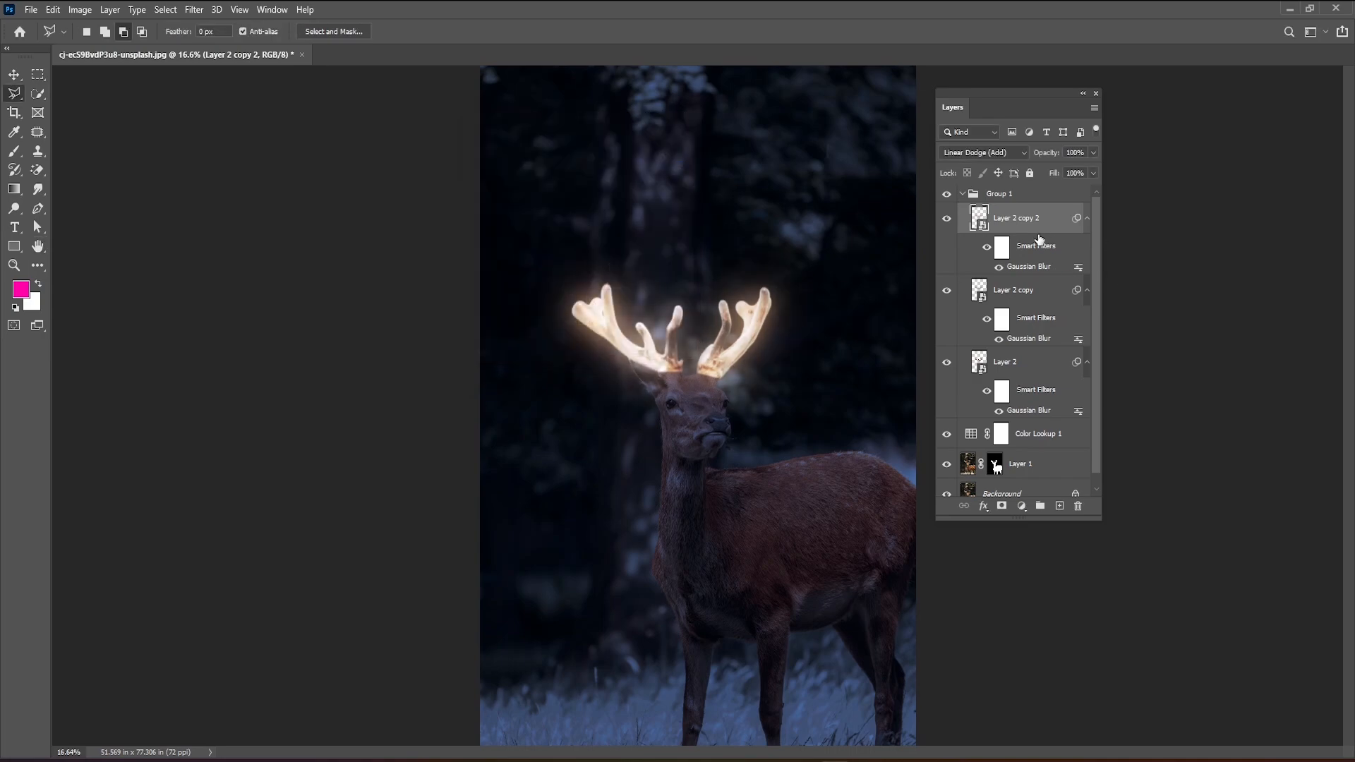
# Duplicate the antlers layer with the 200-pixel blur and set the new duplicate's Gaussian Blur radius to 350 pixels.
pyautogui.hotkey('ctrl', 'j')
pyautogui.doubleClick(1035, 267)
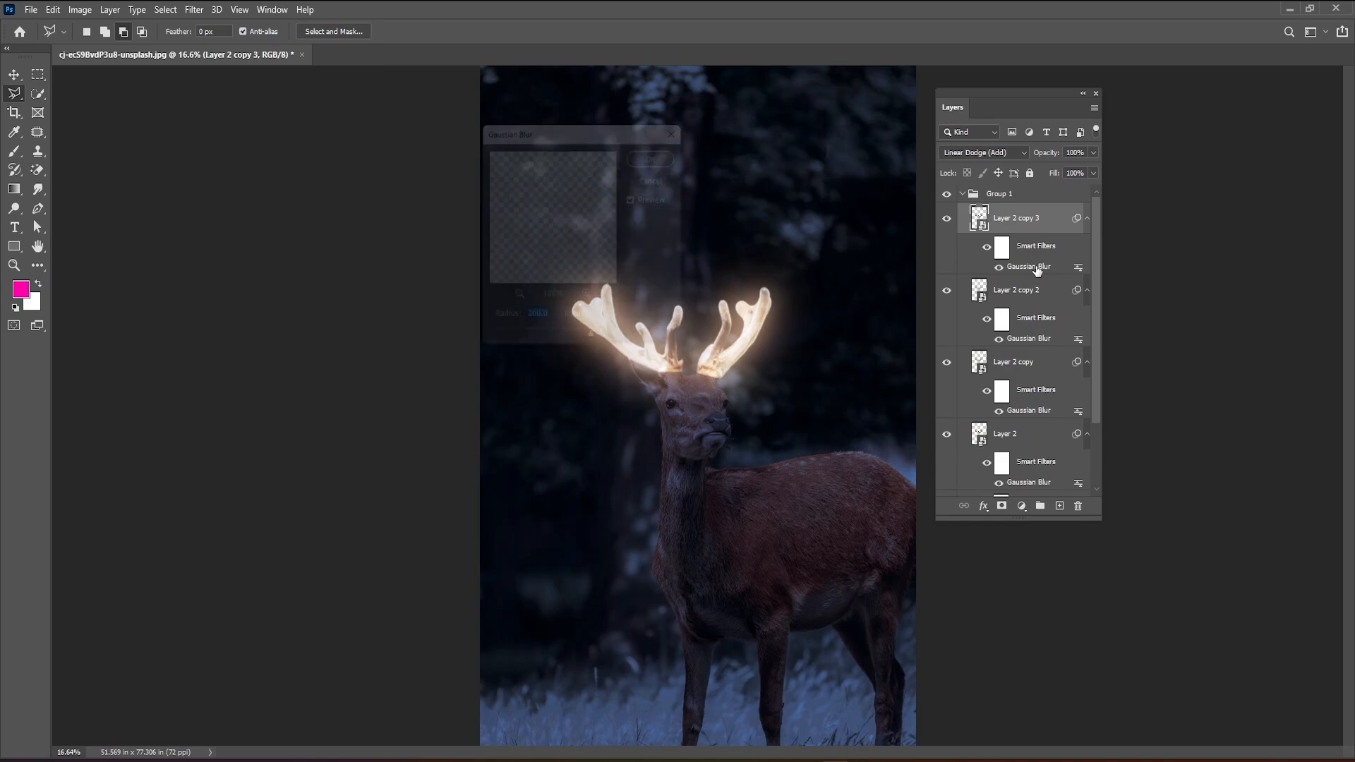
pyautogui.write('350')
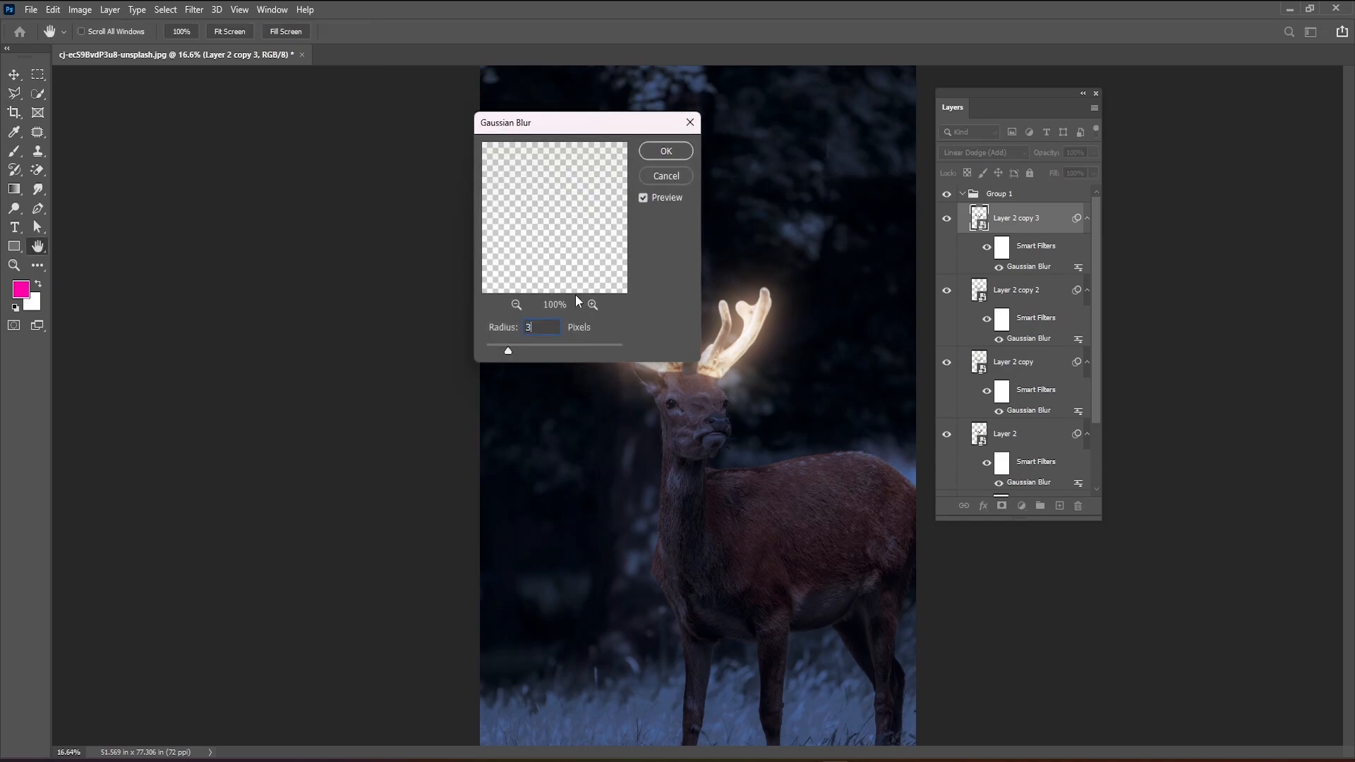
pyautogui.click(651, 152)
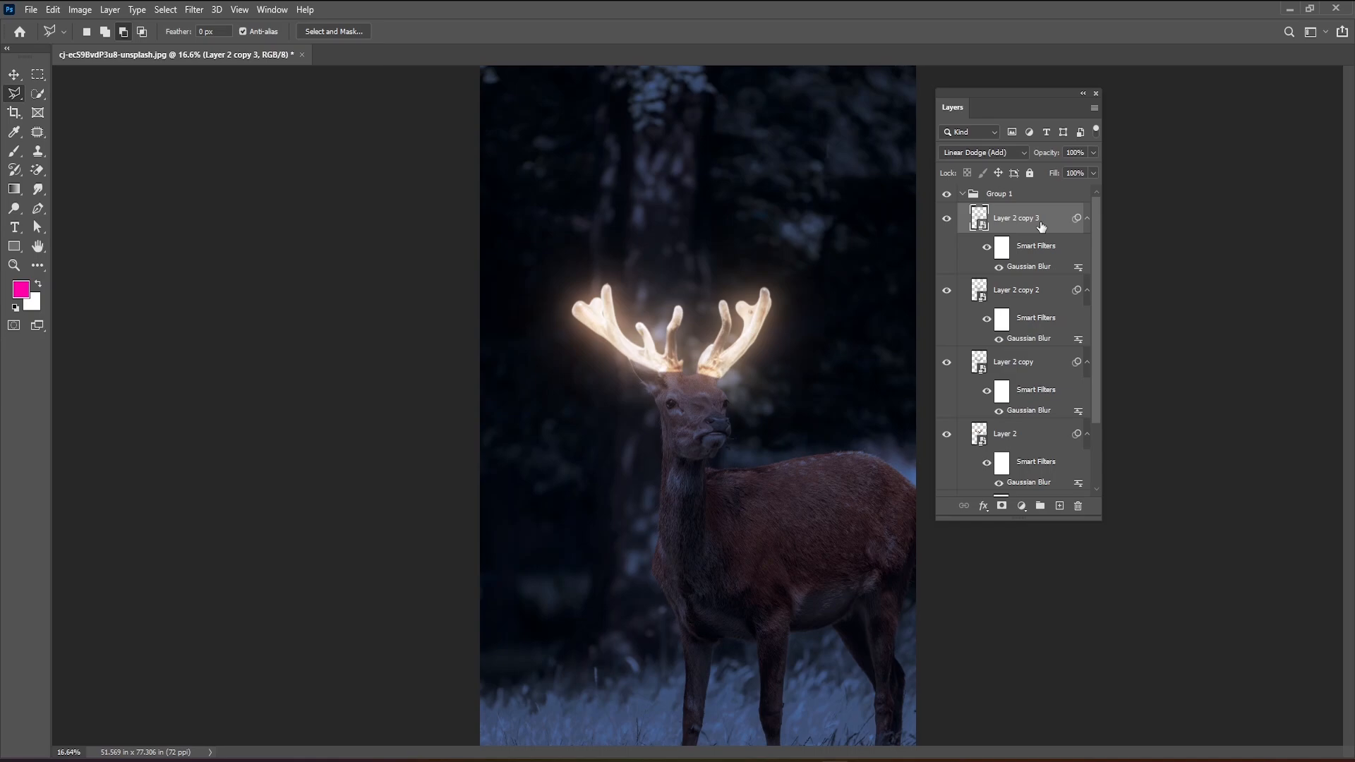
# Duplicate the antlers layer with the 350-pixel blur and set the new duplicate's Gaussian Blur radius to 500 pixels.
pyautogui.hotkey('ctrl', 'j')
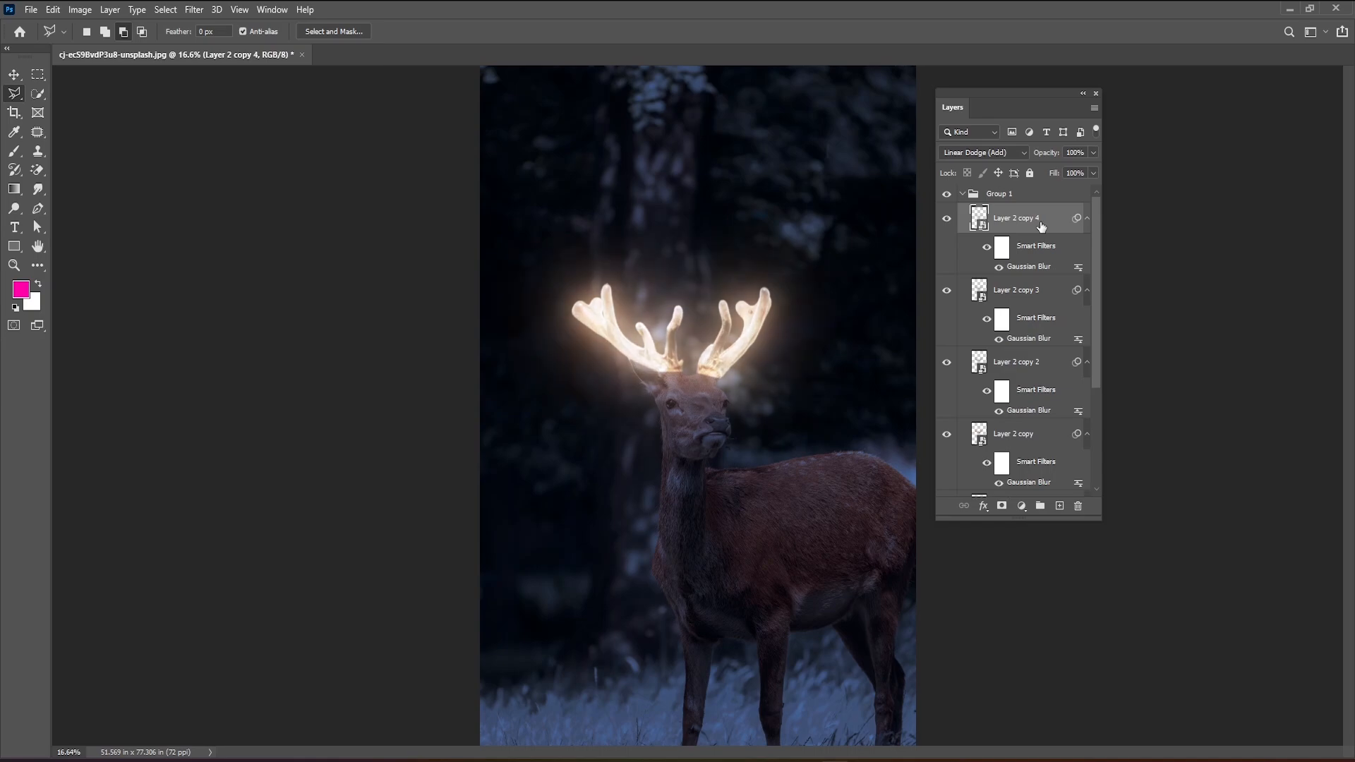
pyautogui.doubleClick(1029, 267)
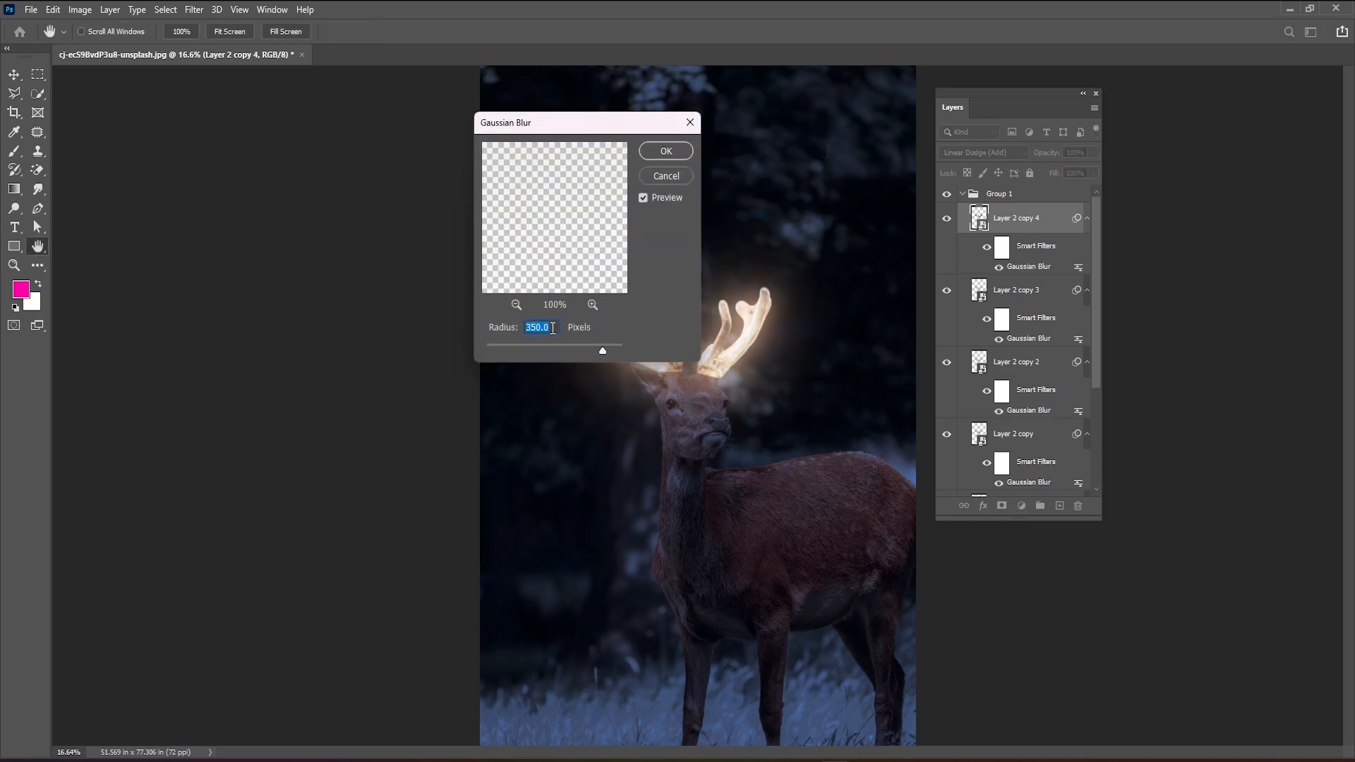
pyautogui.write('500')
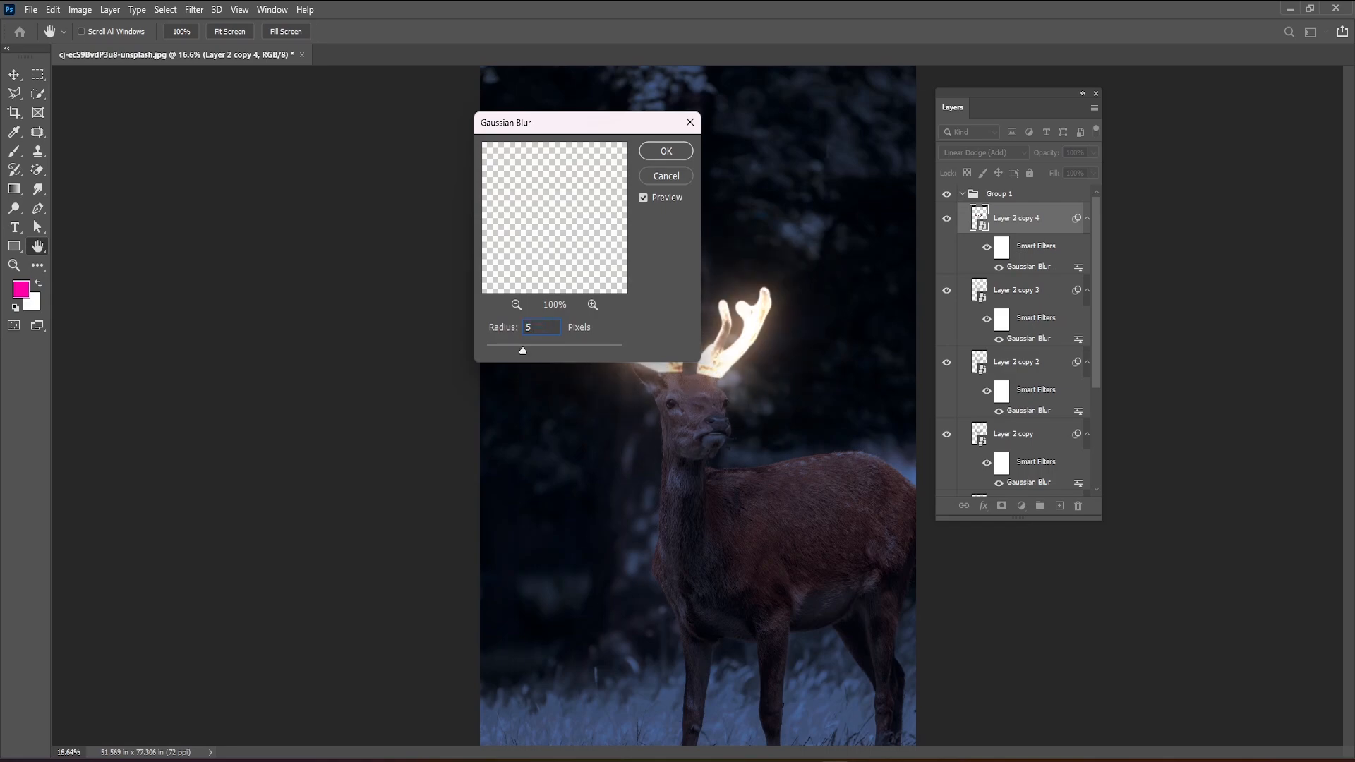
pyautogui.click(652, 145)
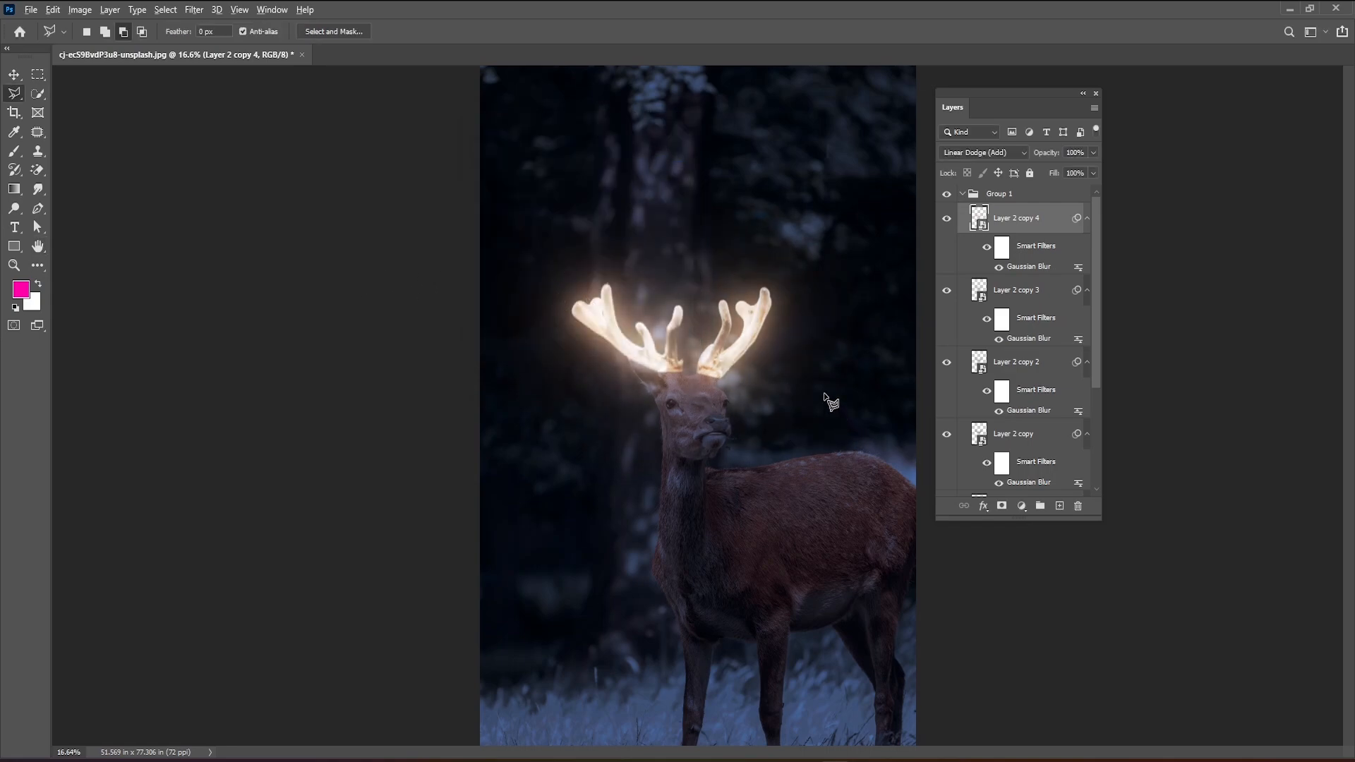
# Look over the blurred antler layers and collapse the group that contains them.
pyautogui.scroll(-3, 812, 392)
pyautogui.scroll(4, 787, 388)
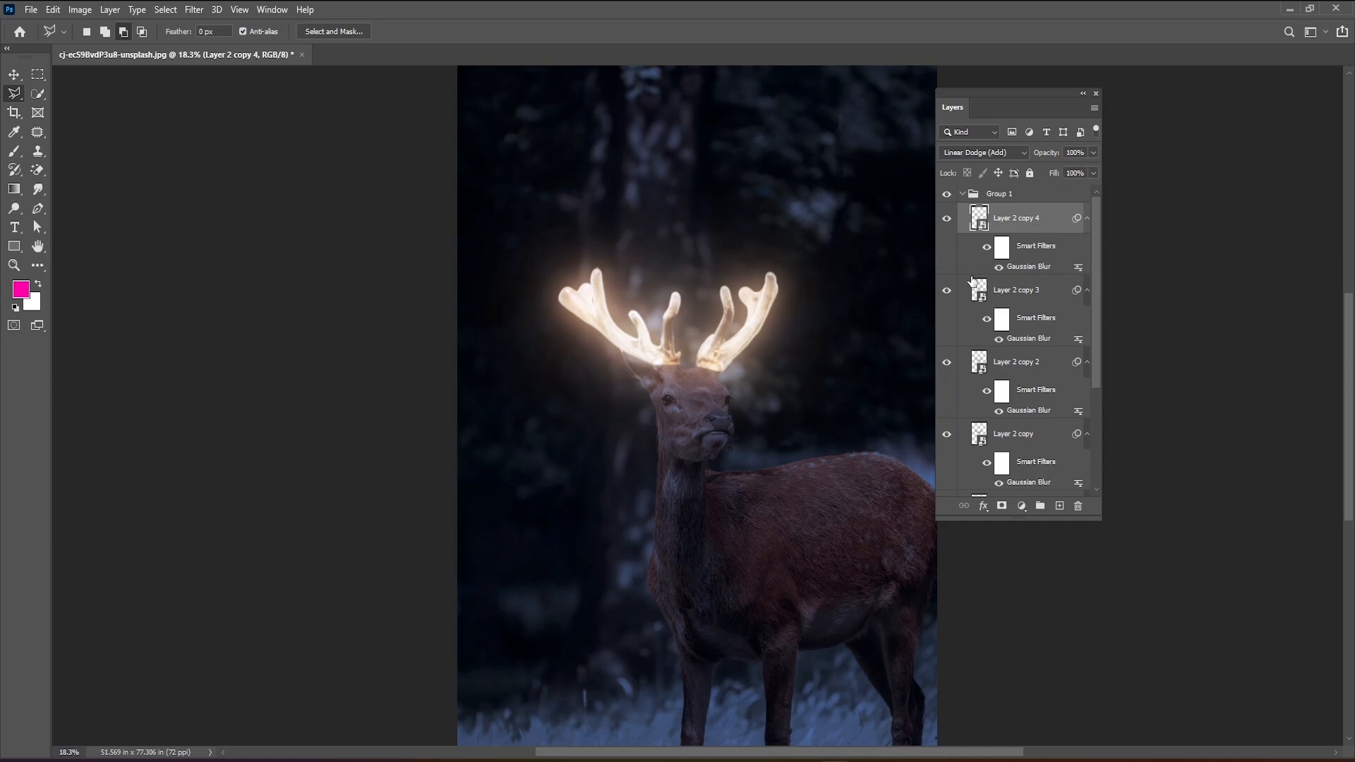
pyautogui.scroll(-3, 1034, 317)
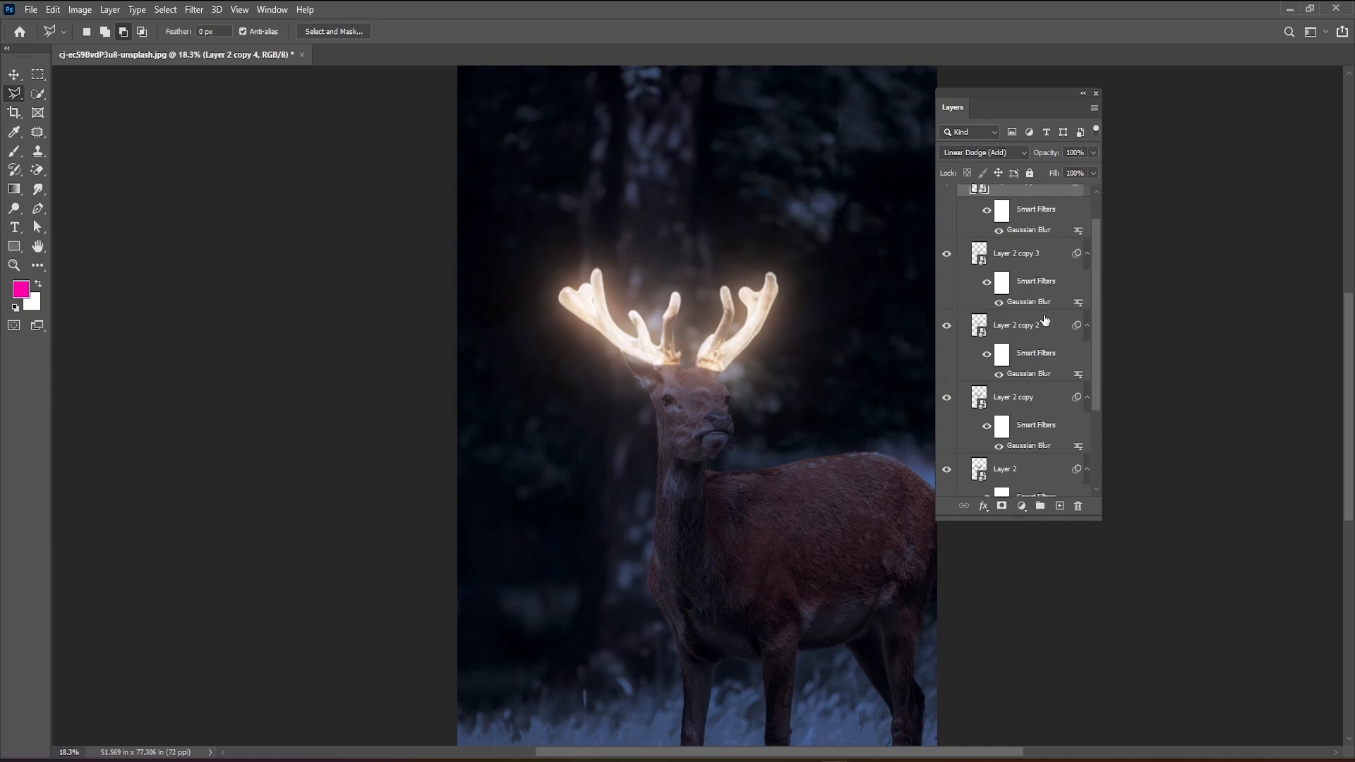
pyautogui.scroll(3, 1037, 384)
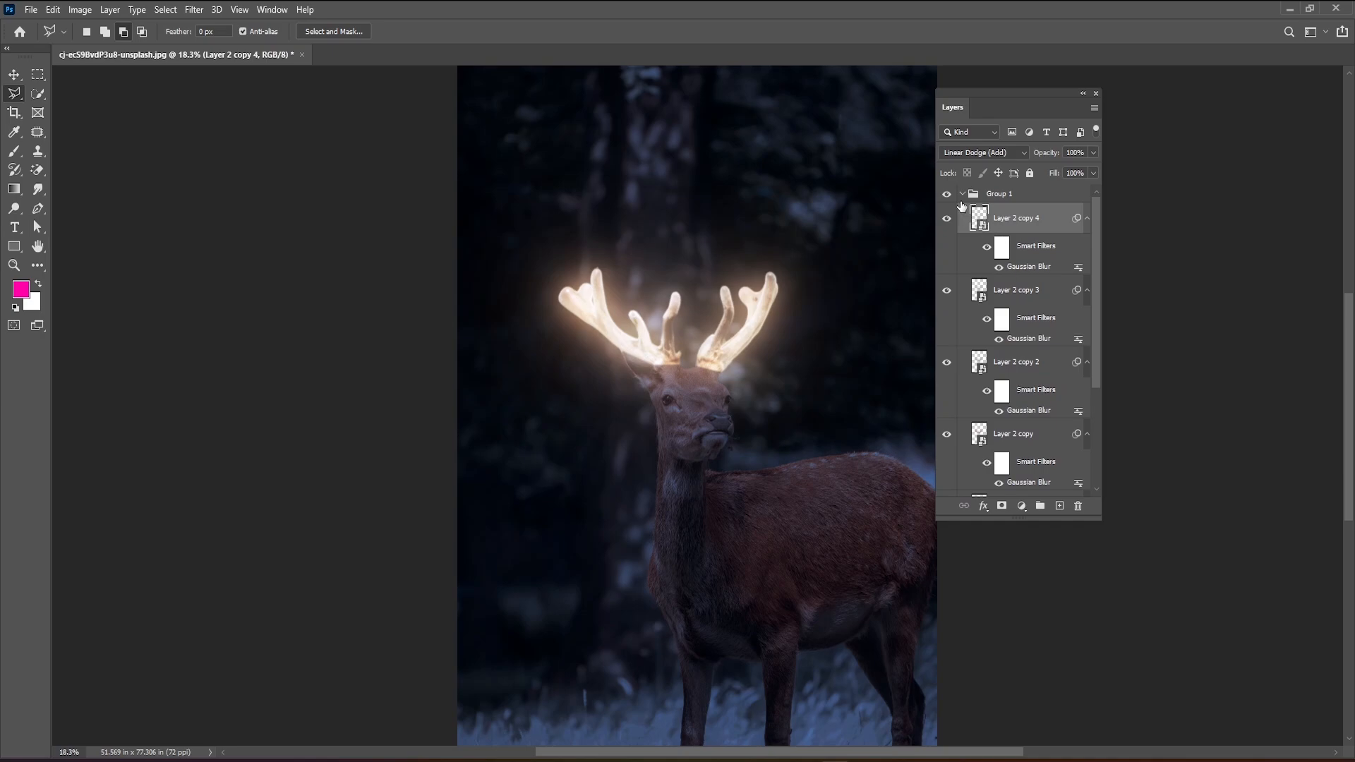
pyautogui.click(961, 194)
pyautogui.click(961, 194)
pyautogui.click(961, 195)
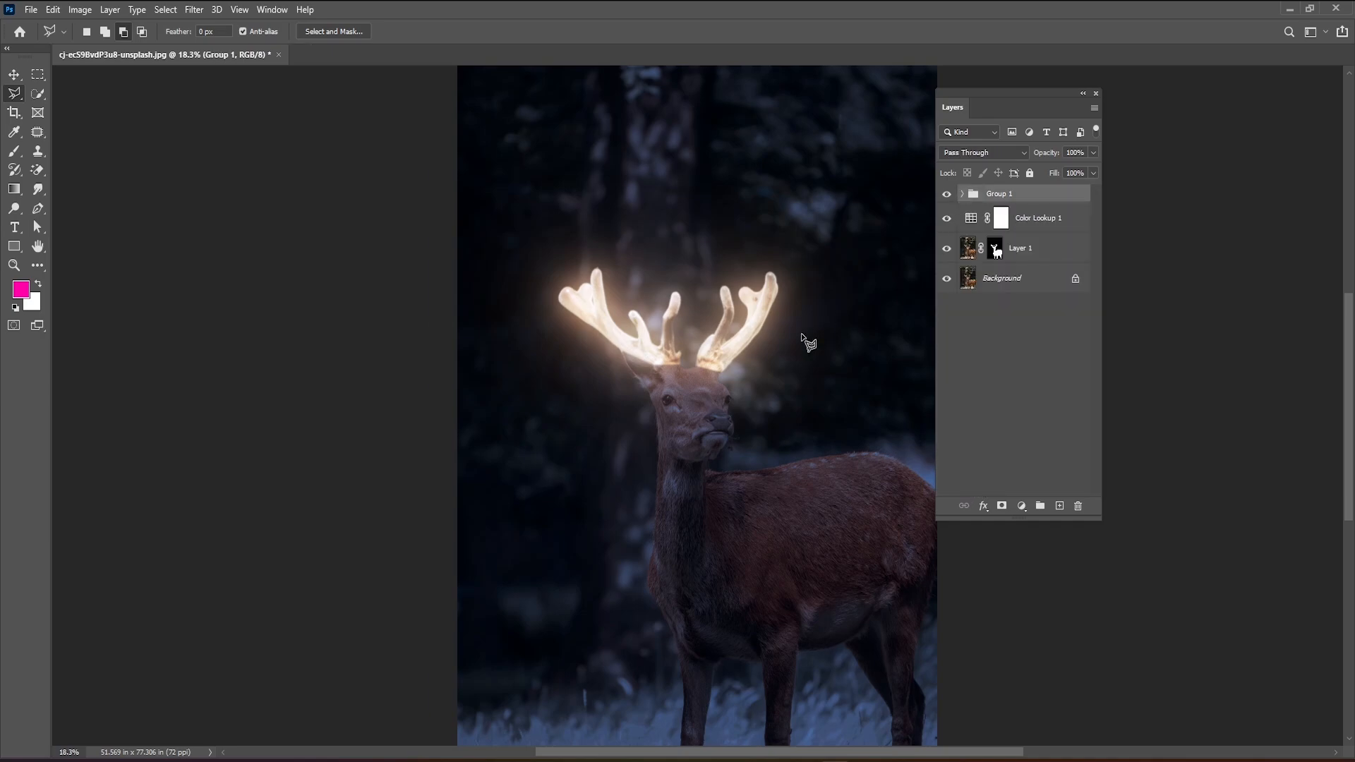
# Add a Hue/Saturation adjustment layer above the antler glow group with Hue +16 and Saturation +64.
pyautogui.scroll(-3, 652, 388)
pyautogui.scroll(2, 734, 419)
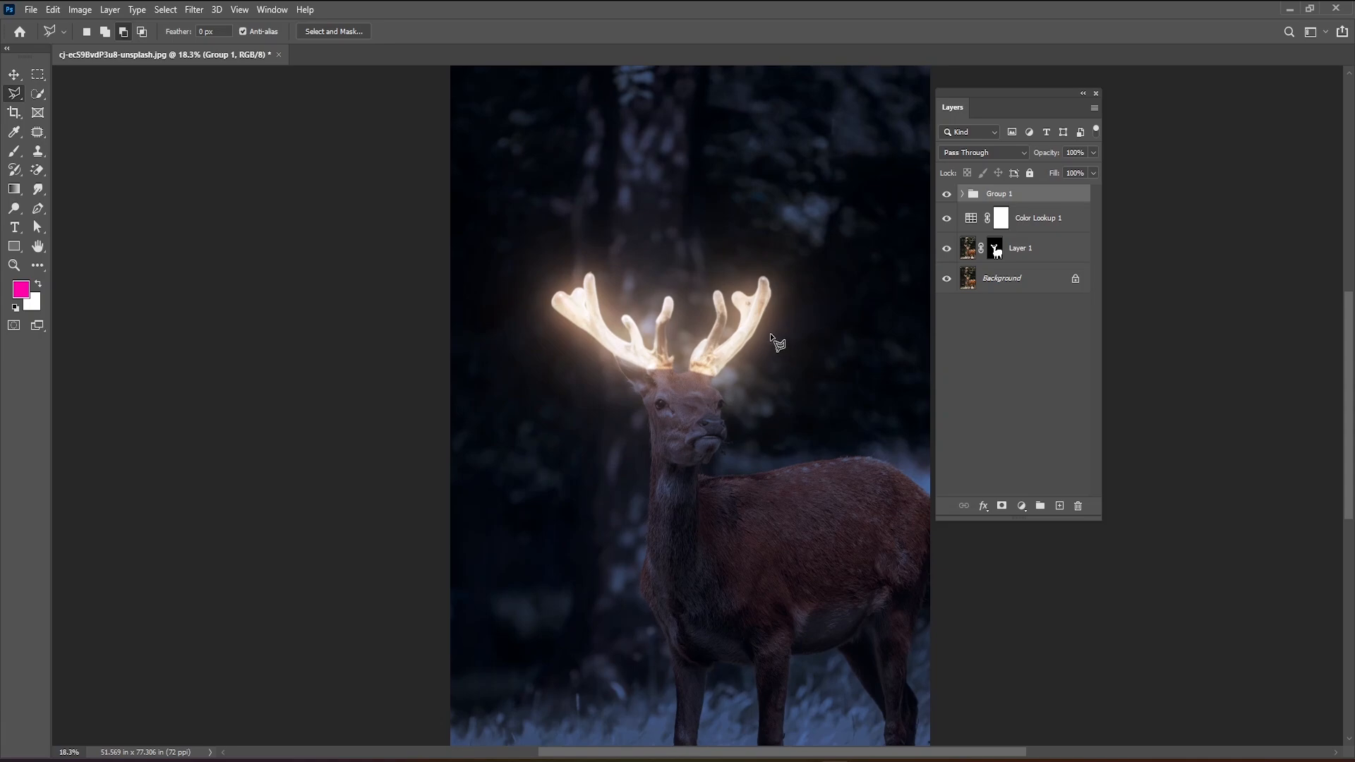
pyautogui.scroll(2, 776, 342)
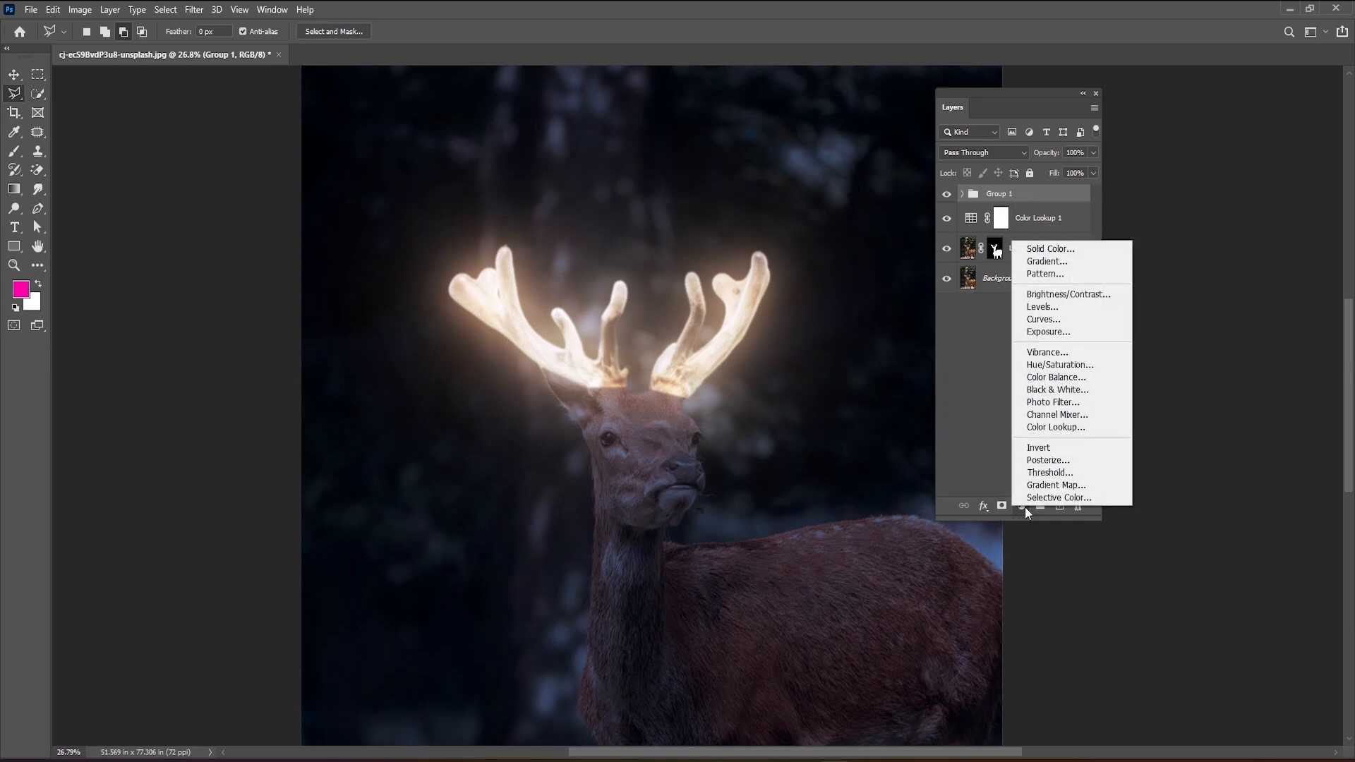
pyautogui.click(1071, 365)
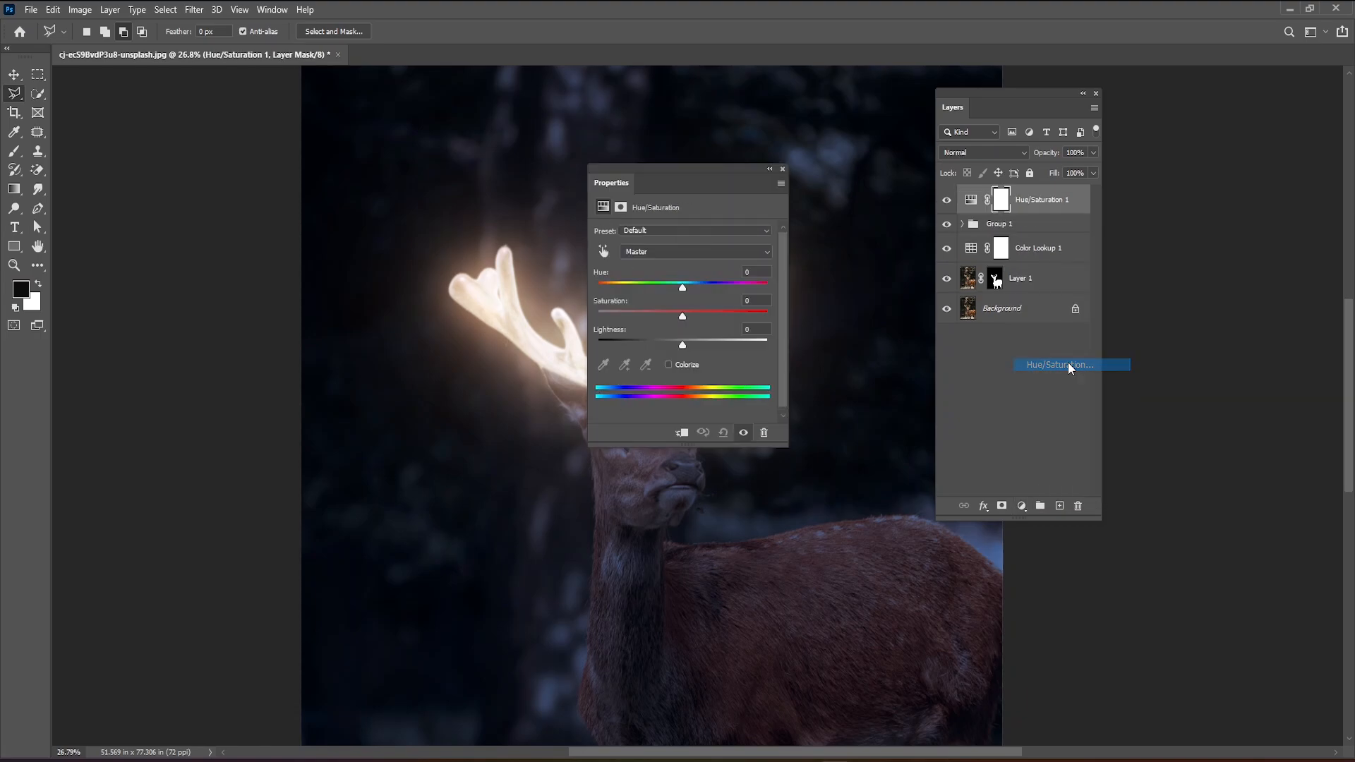
pyautogui.moveTo(708, 176); pyautogui.dragTo(384, 161)
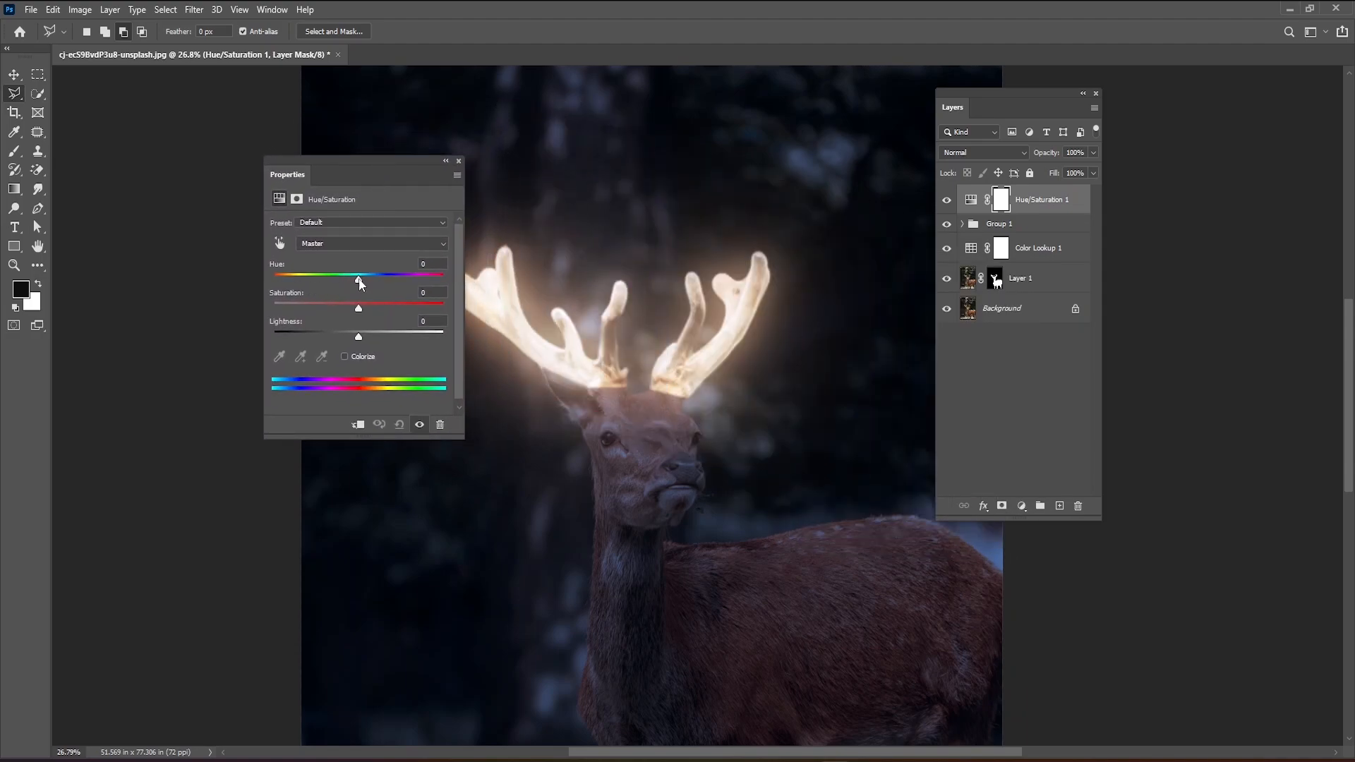
pyautogui.moveTo(360, 280); pyautogui.dragTo(415, 315)
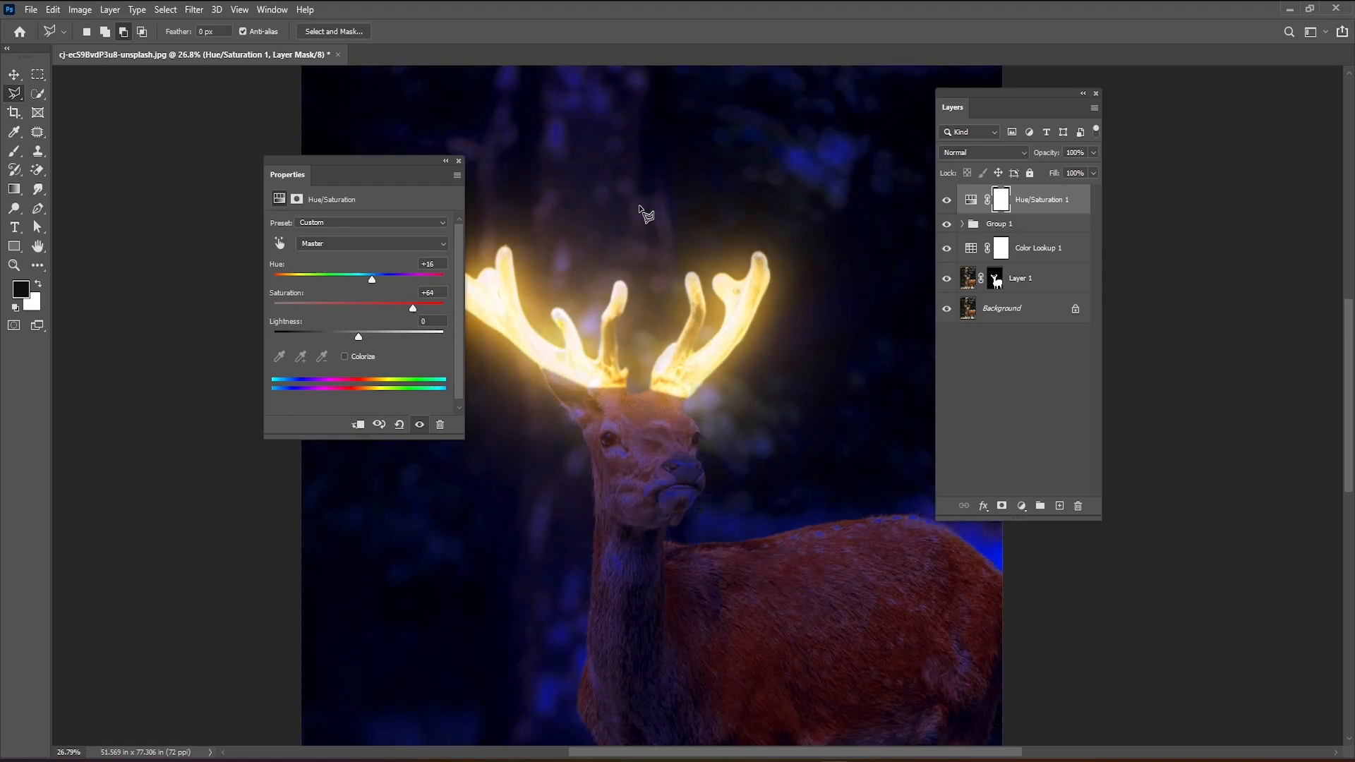
# Clip the Hue/Saturation adjustment to the antler glow group so it only recolors the group's layers.
pyautogui.moveTo(395, 161); pyautogui.dragTo(264, 168)
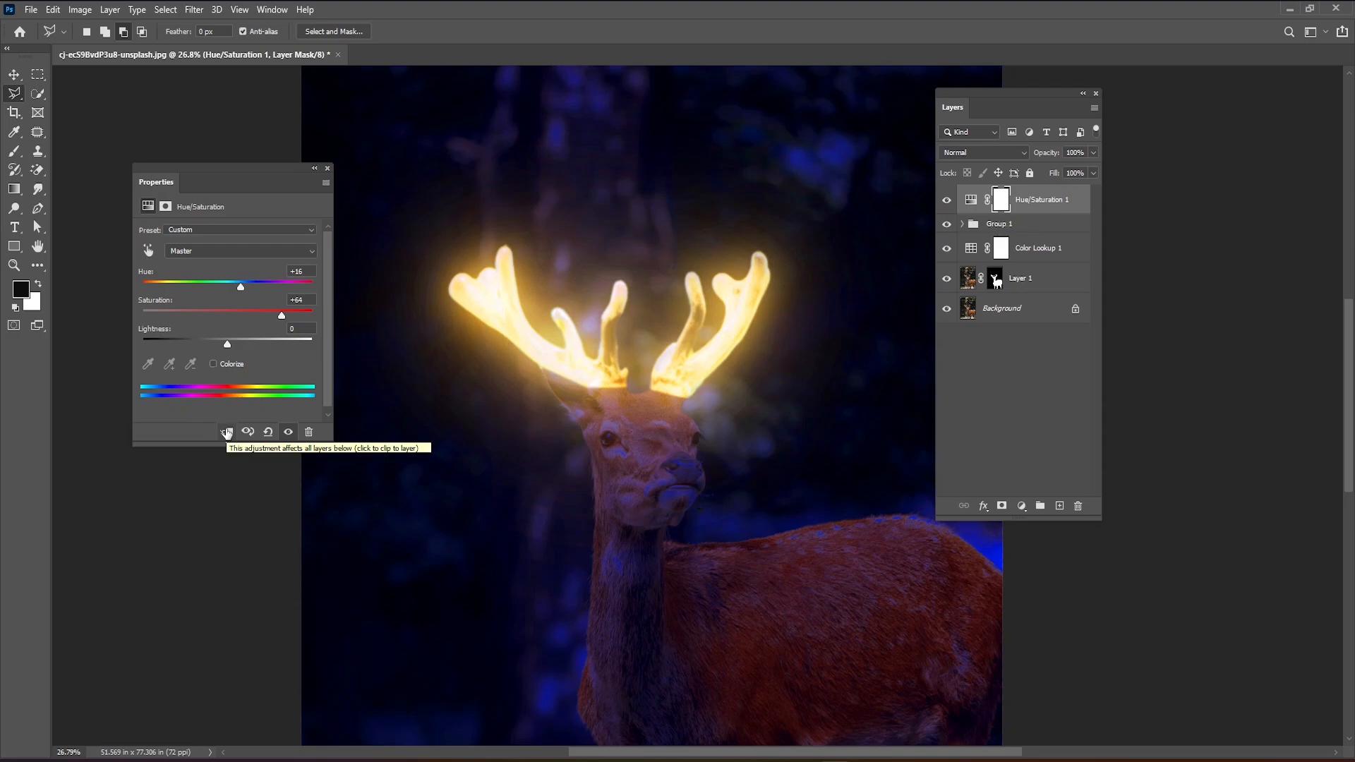
pyautogui.click(227, 432)
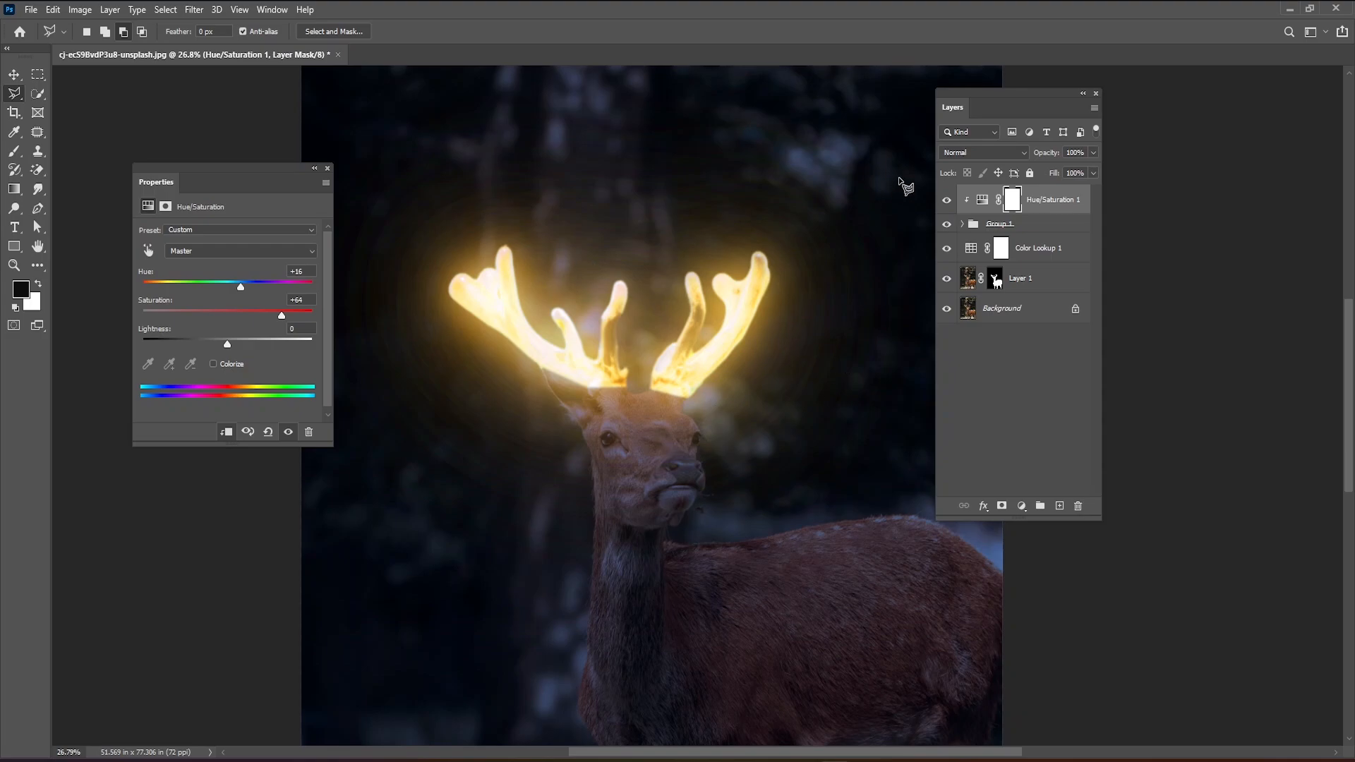
pyautogui.click(964, 225)
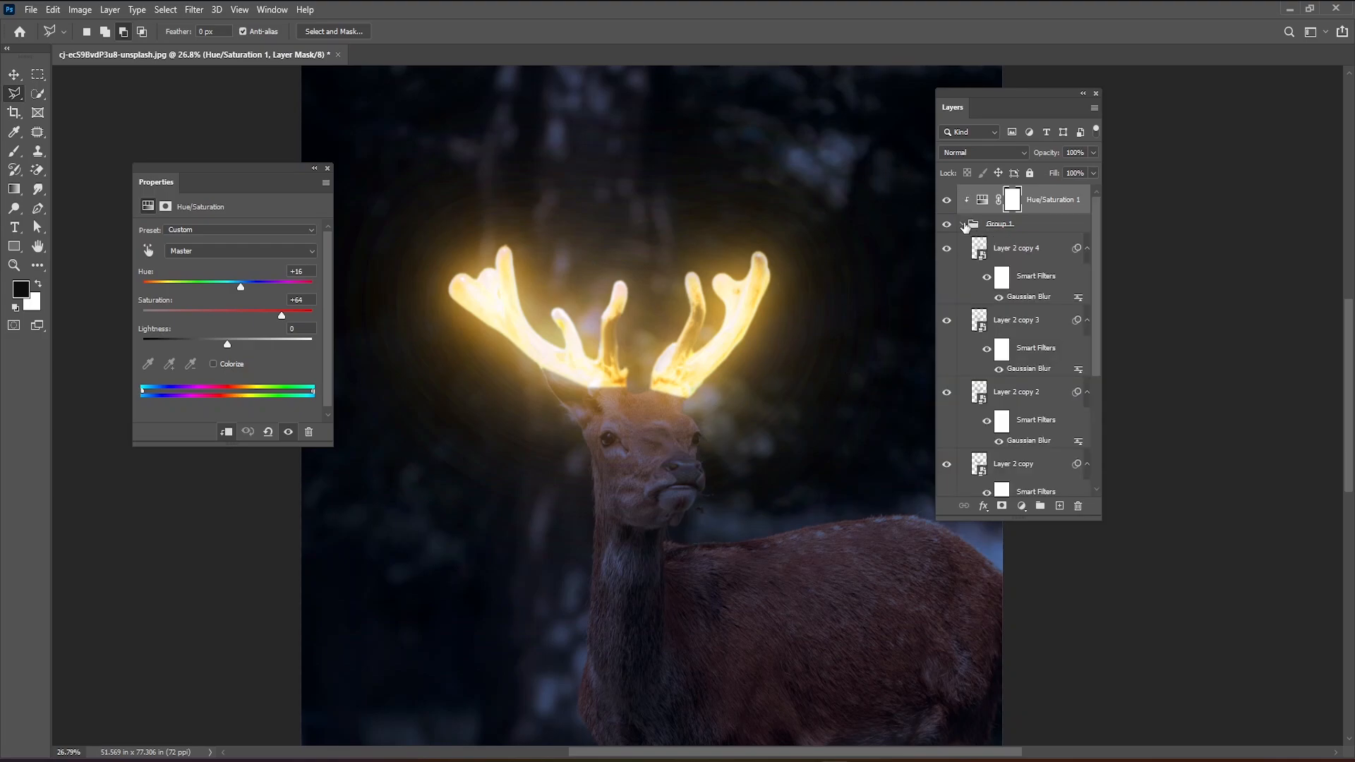
pyautogui.click(963, 224)
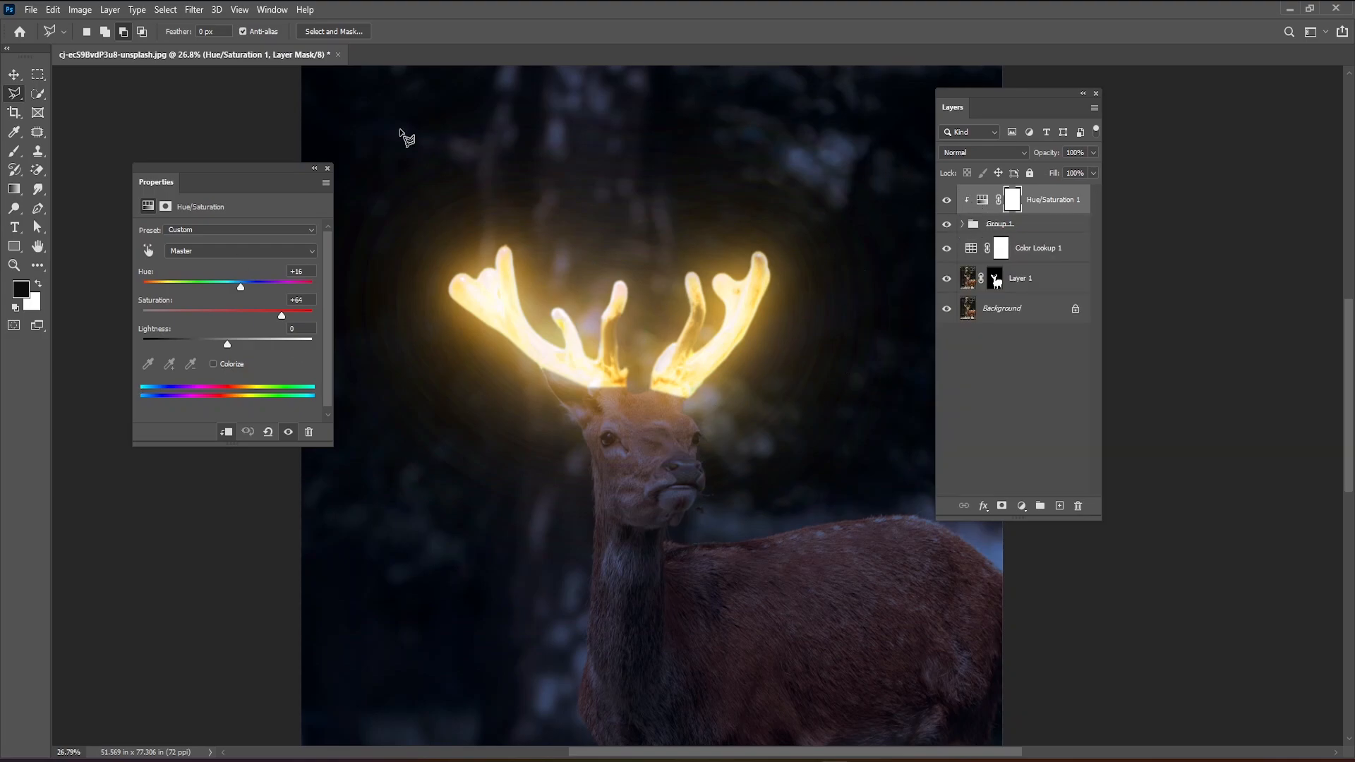
# Set the clipped adjustment's Hue to +23 and Saturation to +78, and close its properties.
pyautogui.moveTo(240, 285); pyautogui.dragTo(298, 321)
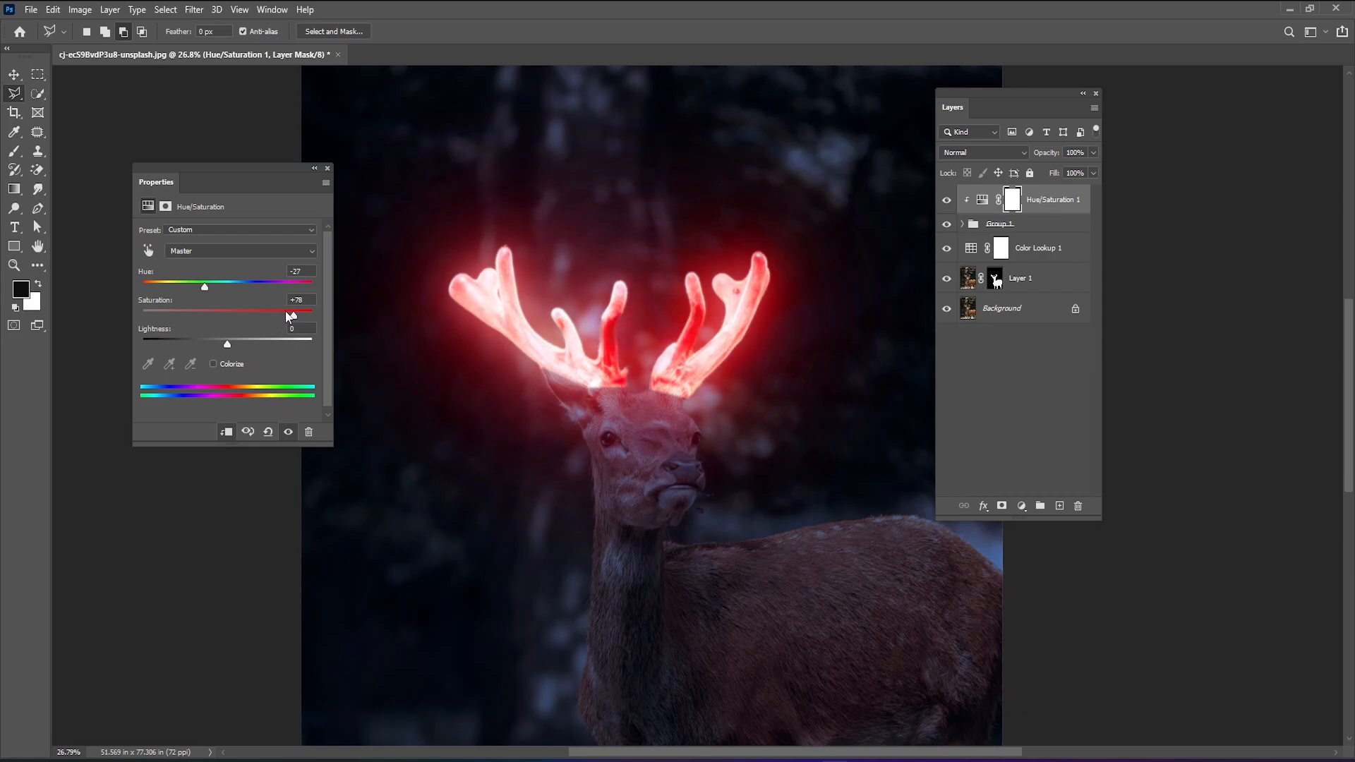
pyautogui.moveTo(206, 288); pyautogui.dragTo(247, 295)
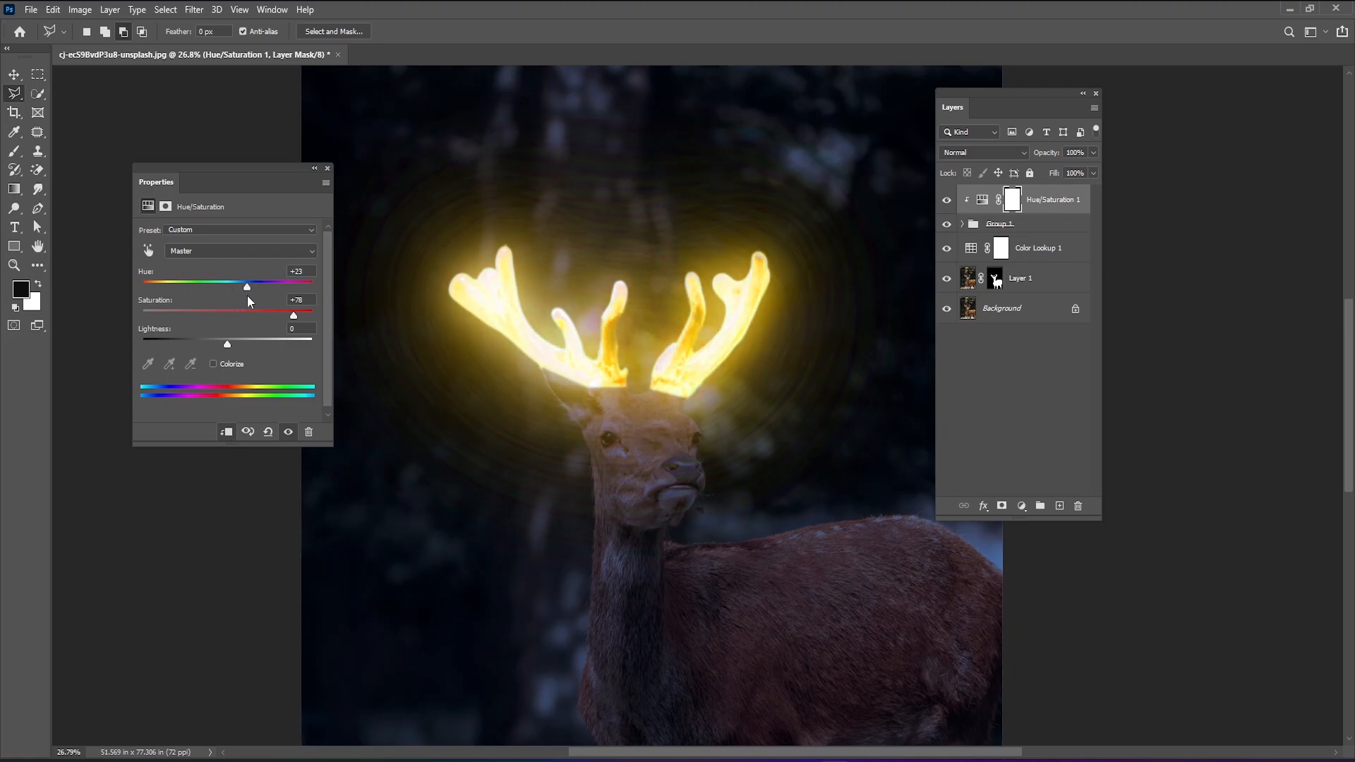
pyautogui.scroll(-2, 366, 282)
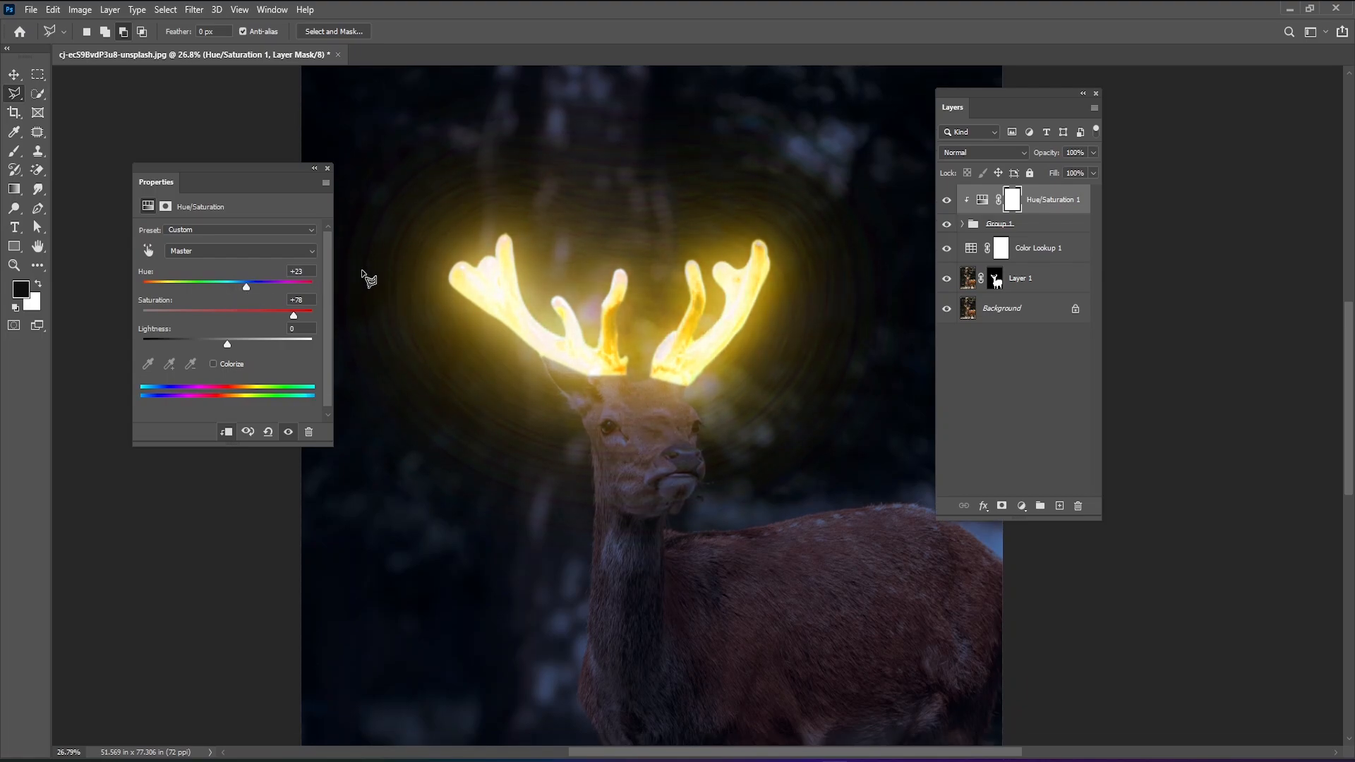
pyautogui.scroll(-2, 400, 334)
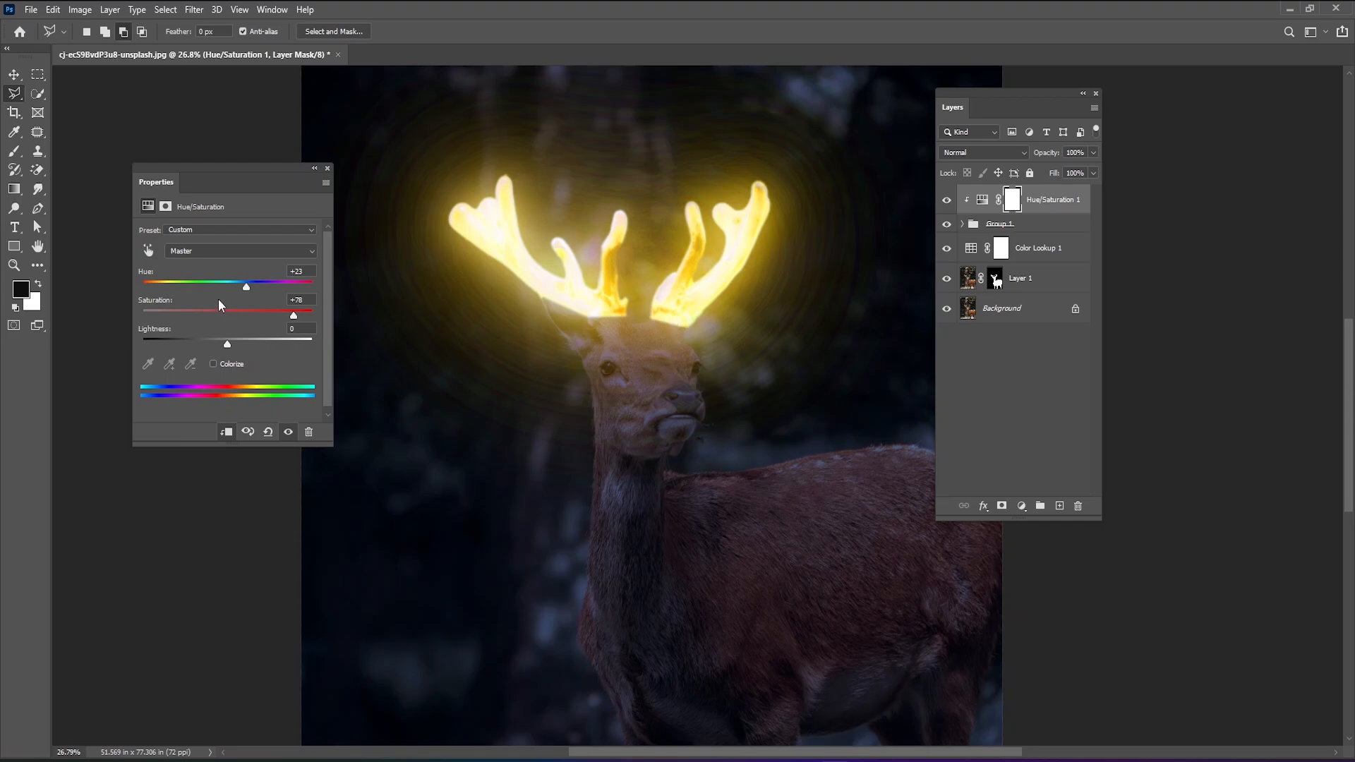
pyautogui.click(327, 170)
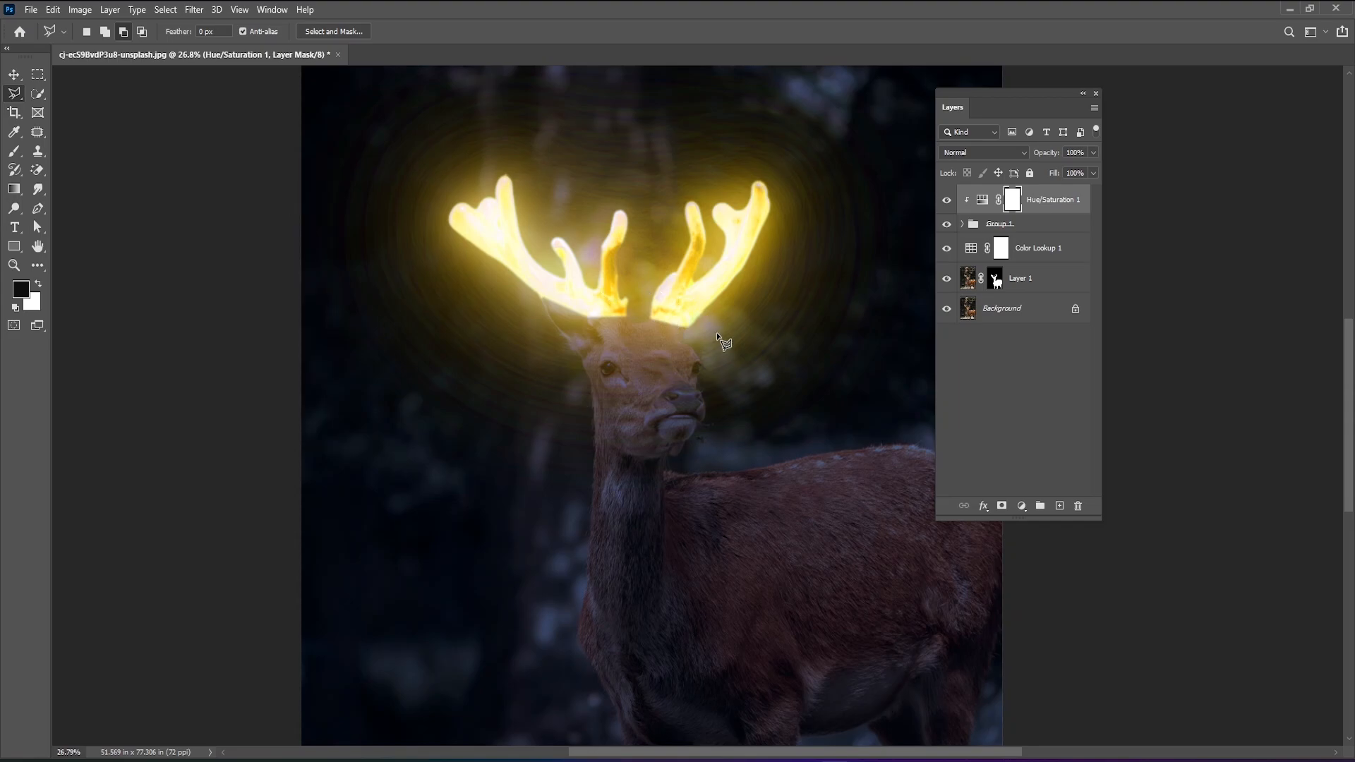
# Examine the recolored antler glow against the deer and the dark forest at different magnifications.
pyautogui.scroll(-2, 550, 378)
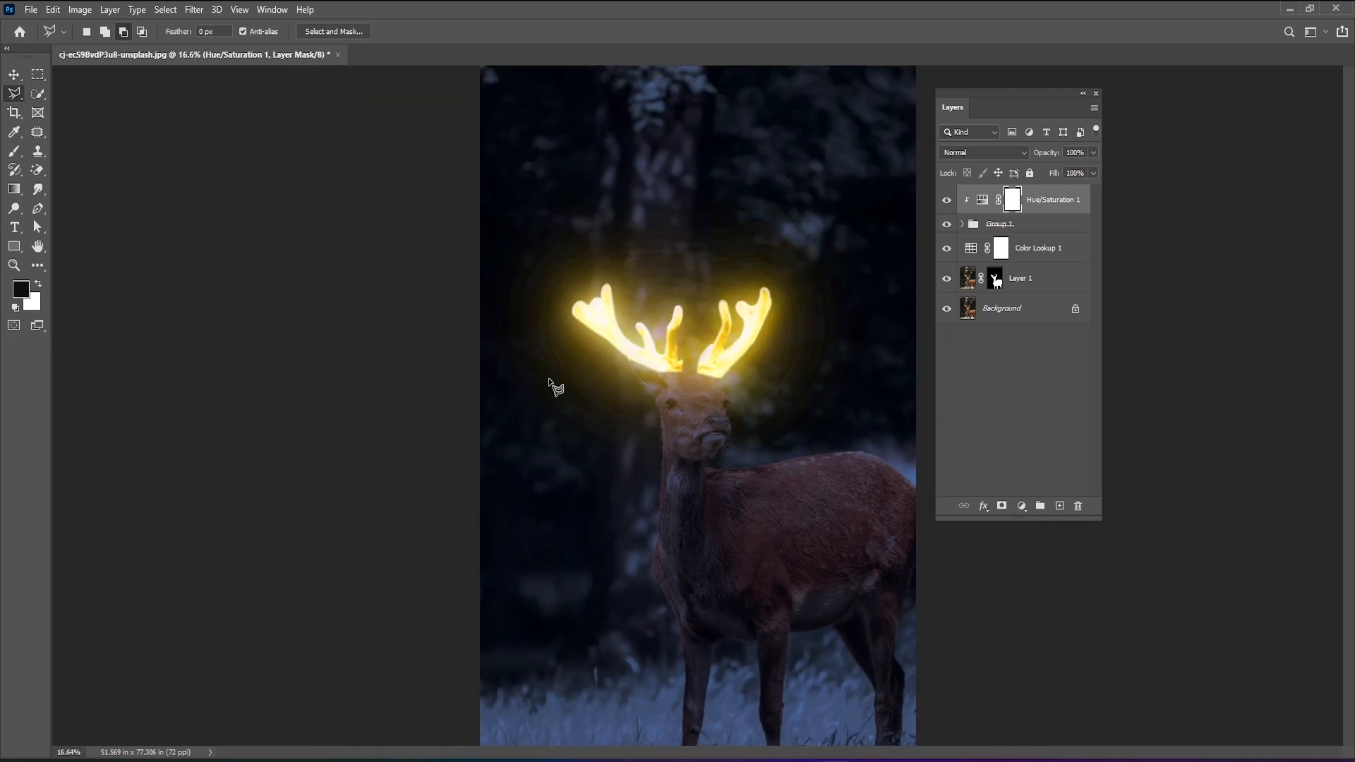
pyautogui.scroll(-2, 553, 371)
pyautogui.scroll(1, 822, 395)
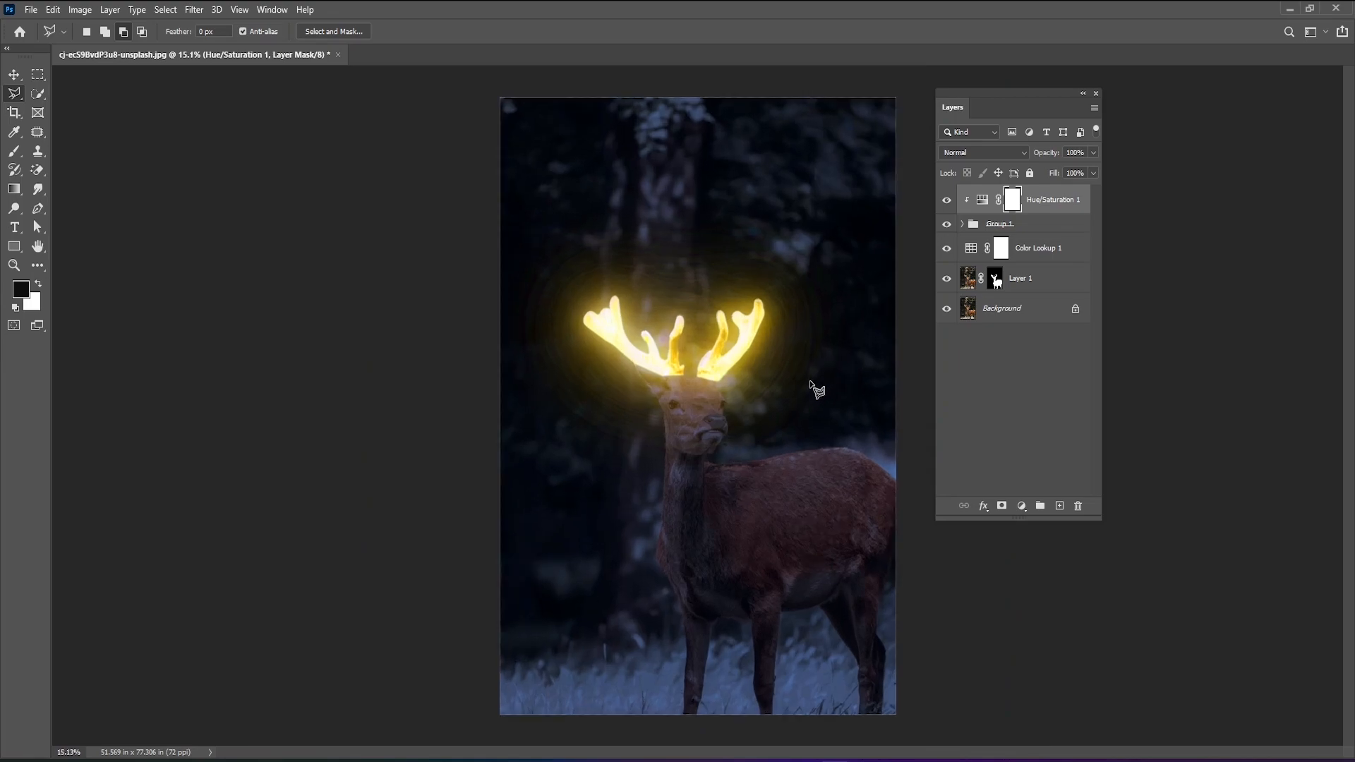
pyautogui.scroll(2, 774, 445)
pyautogui.scroll(-1, 628, 436)
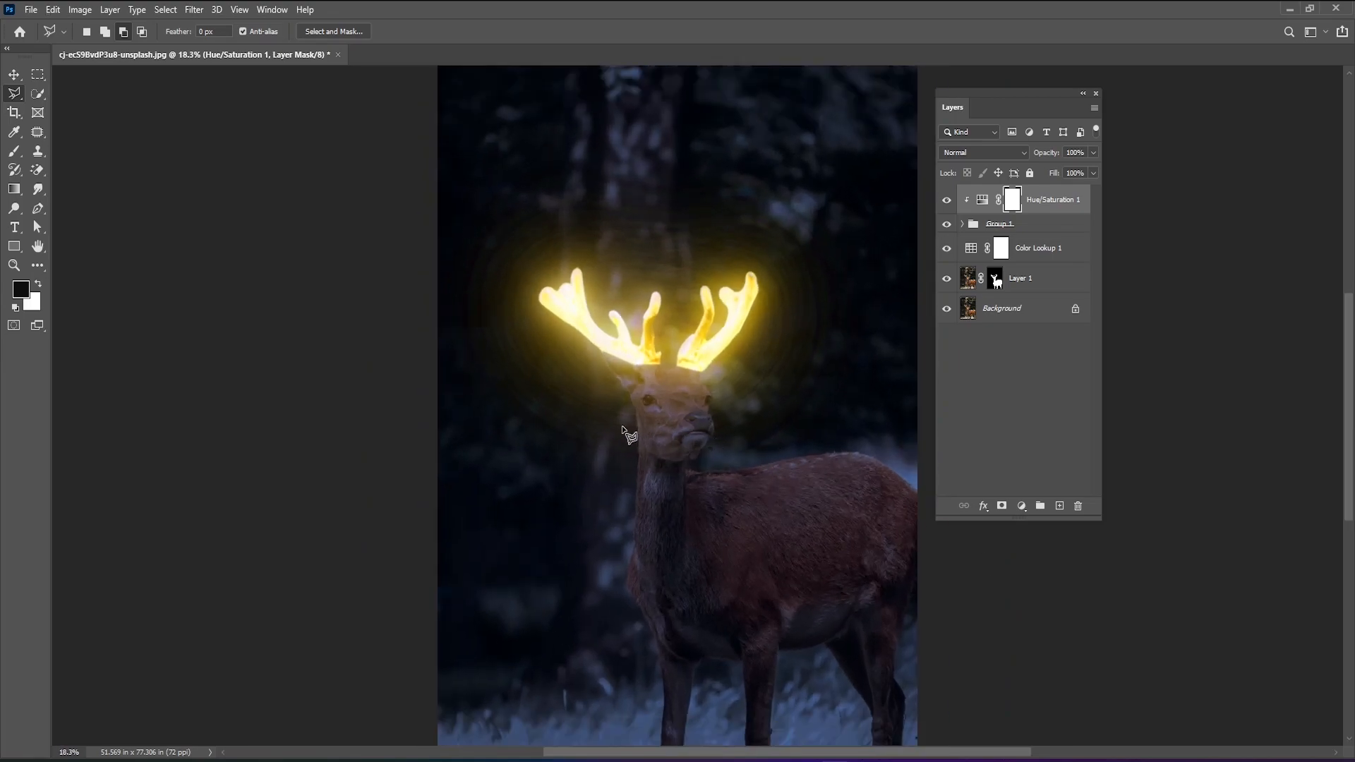
pyautogui.scroll(-1, 629, 436)
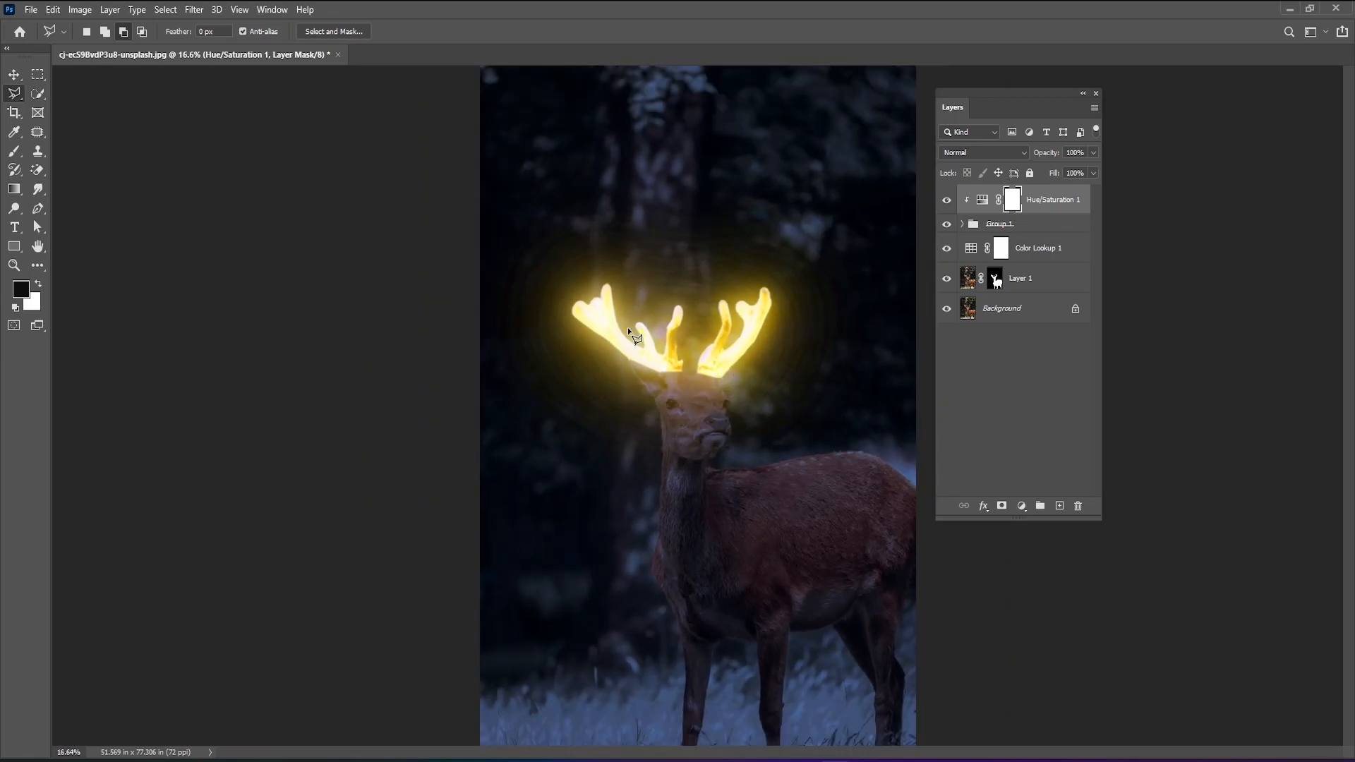
pyautogui.scroll(-2, 603, 398)
pyautogui.scroll(3, 670, 395)
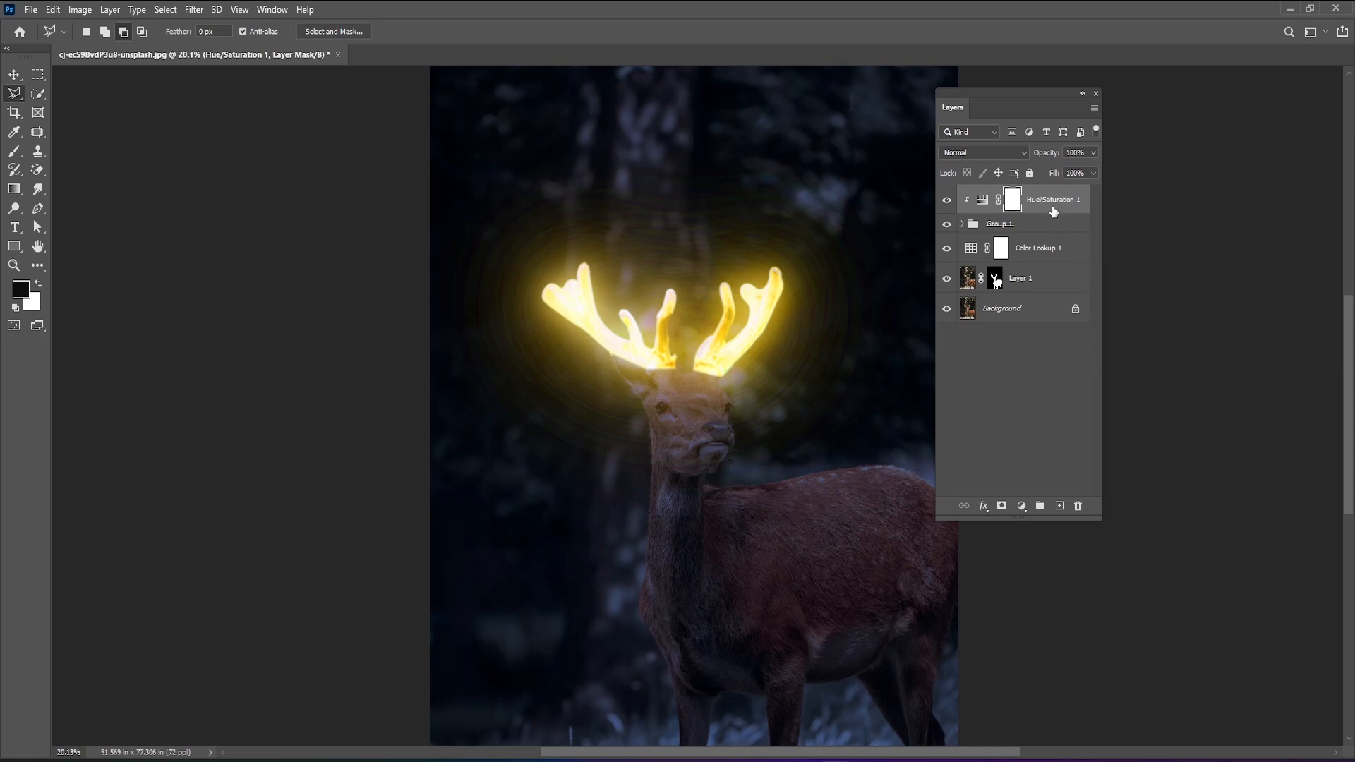
# Duplicate the Hue/Saturation adjustment and place the copy between the Color Lookup layer and the masked deer layer, Layer 1.
pyautogui.hotkey('ctrl', '2')
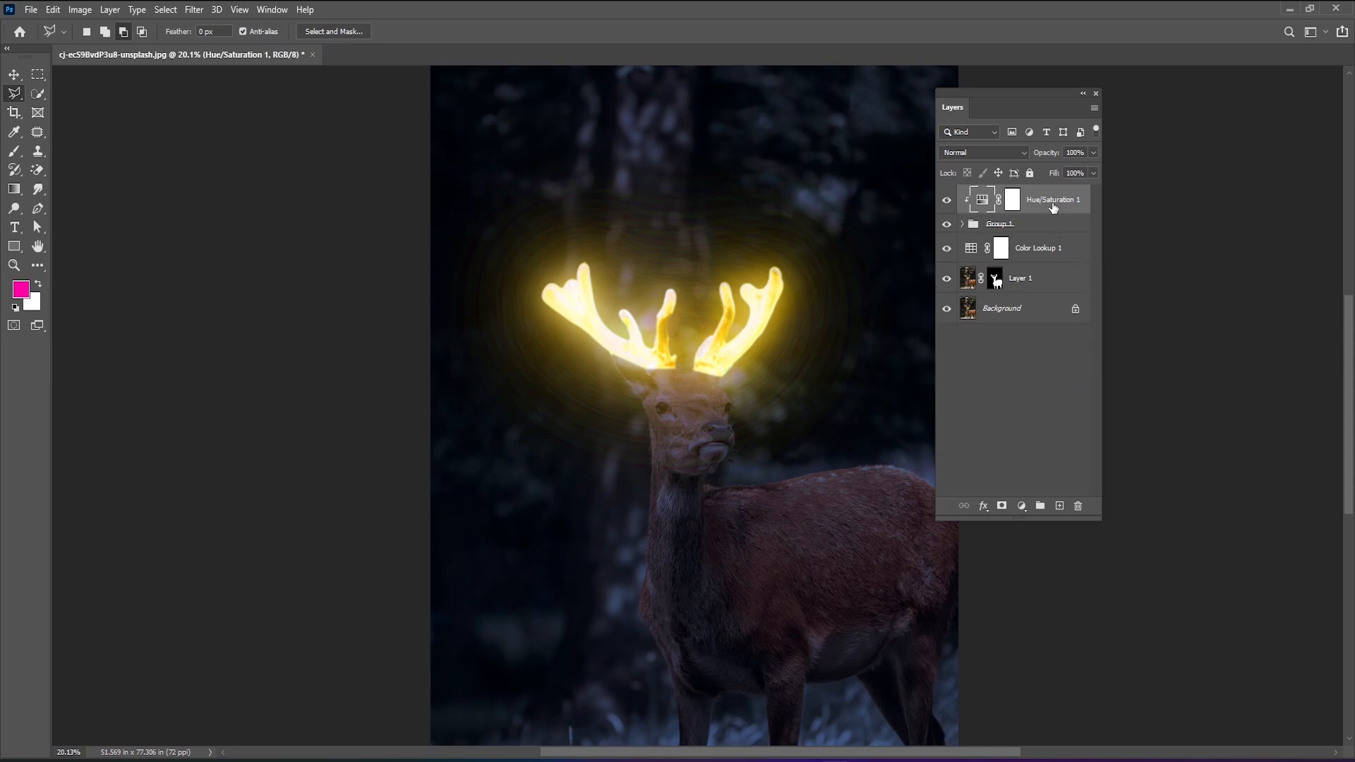
pyautogui.hotkey('ctrl', 'j')
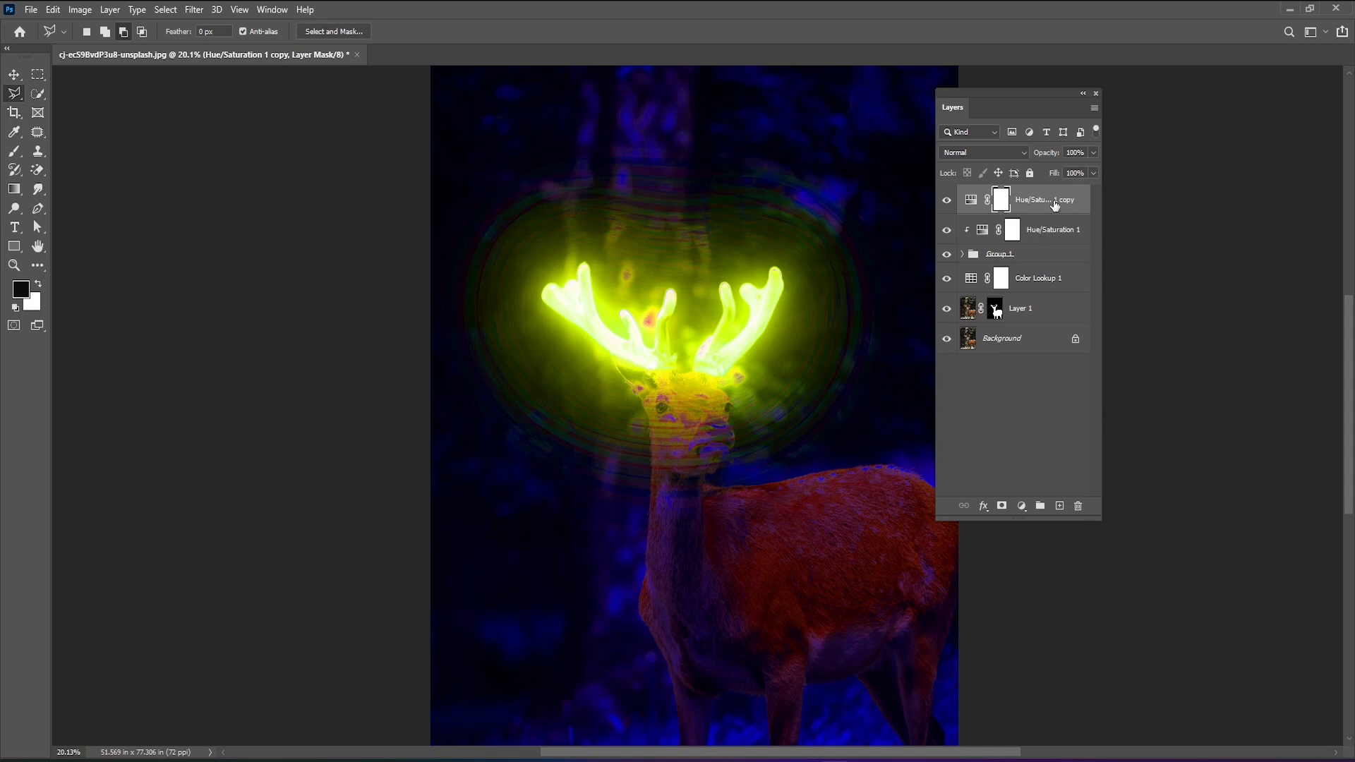
pyautogui.hotkey('ctrl', '2')
pyautogui.moveTo(1057, 202); pyautogui.dragTo(1019, 308)
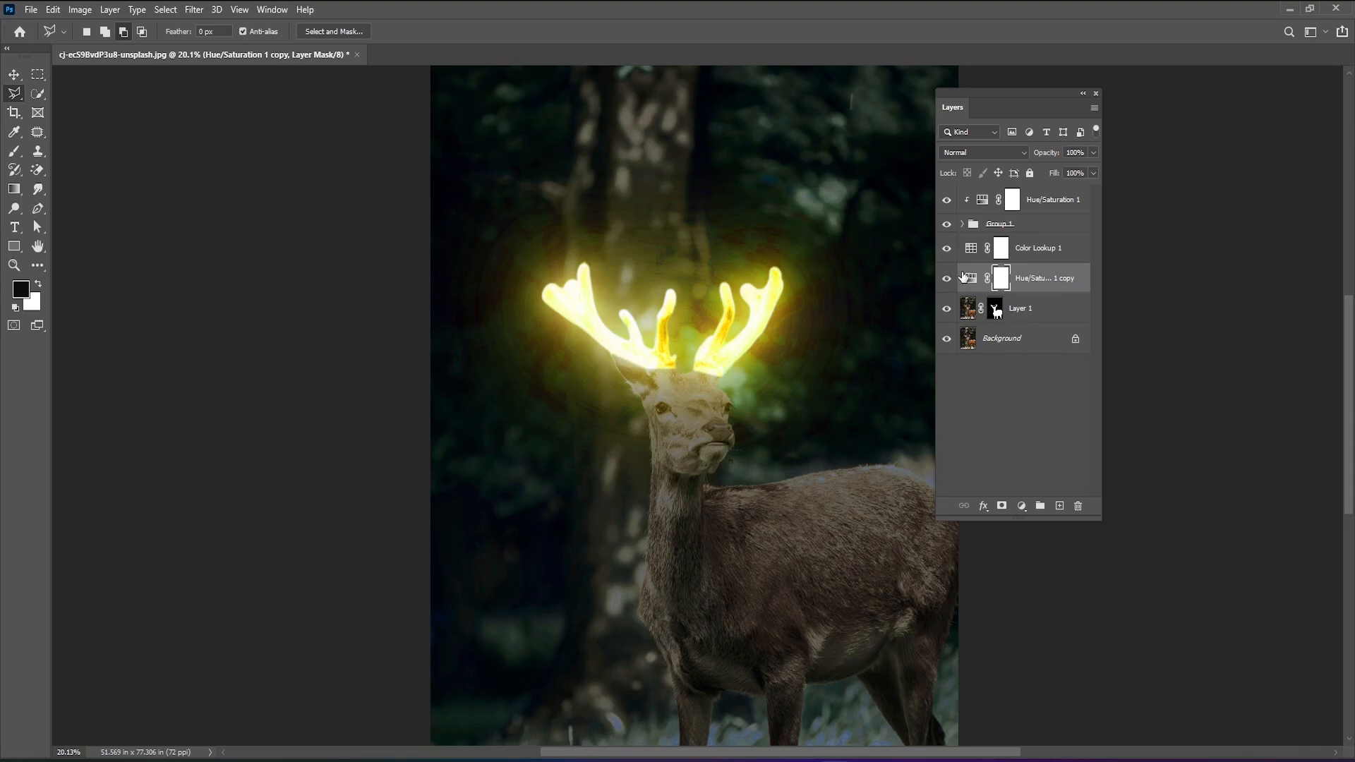
# Toggle the Hue/Saturation copy's visibility to compare the whole image with and without it.
pyautogui.click(943, 285)
pyautogui.click(942, 284)
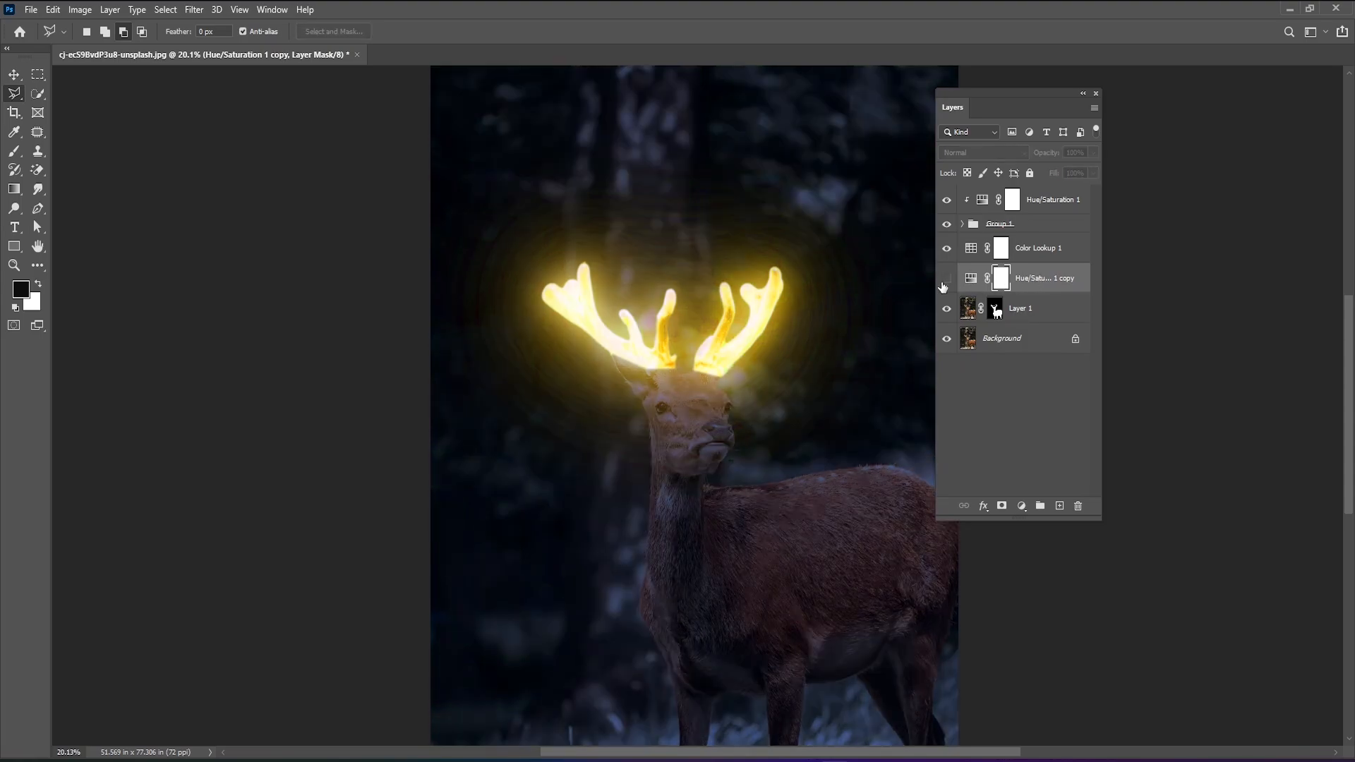
pyautogui.click(943, 285)
pyautogui.click(942, 284)
pyautogui.click(947, 281)
pyautogui.click(947, 281)
pyautogui.click(948, 281)
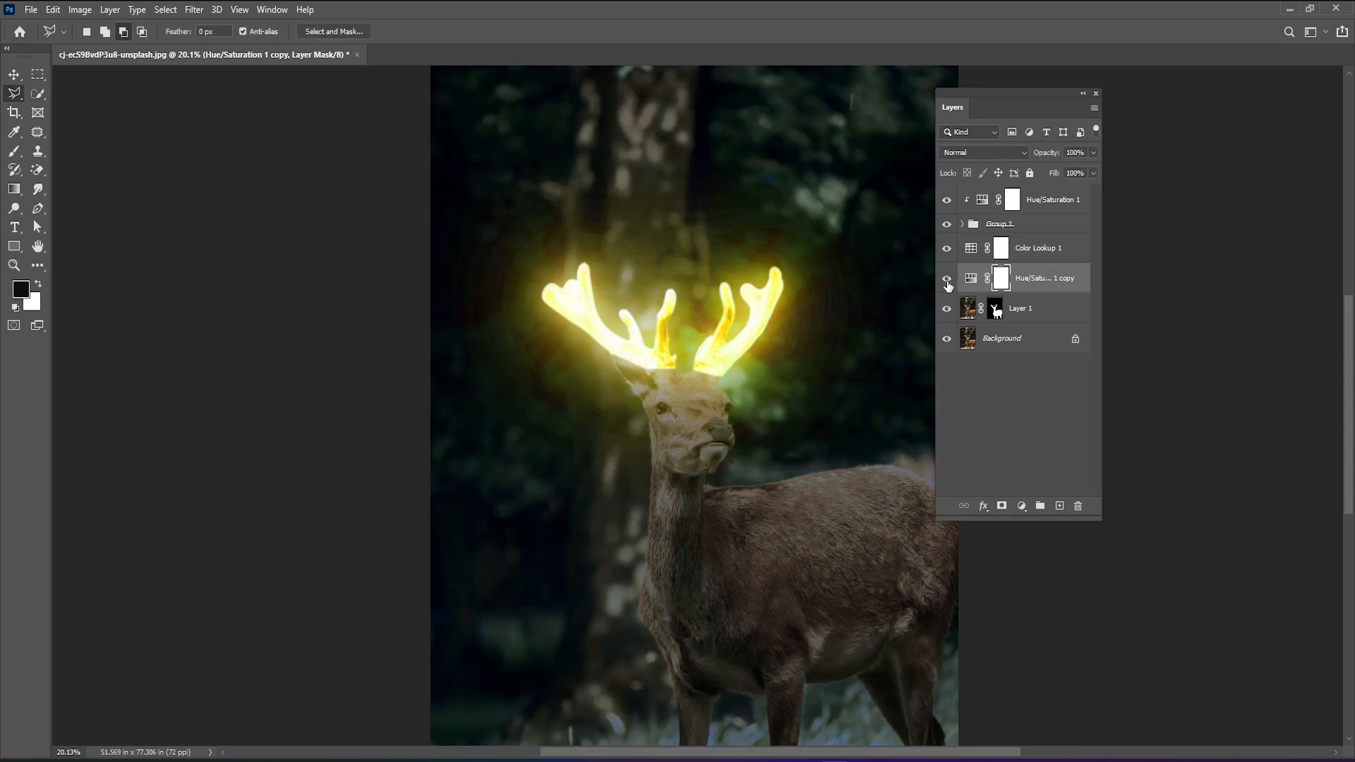
pyautogui.click(947, 281)
pyautogui.click(947, 281)
pyautogui.click(940, 282)
pyautogui.click(941, 283)
# Open the Hue/Saturation copy's properties and clip the adjustment to the masked deer layer, Layer 1.
pyautogui.doubleClick(971, 280)
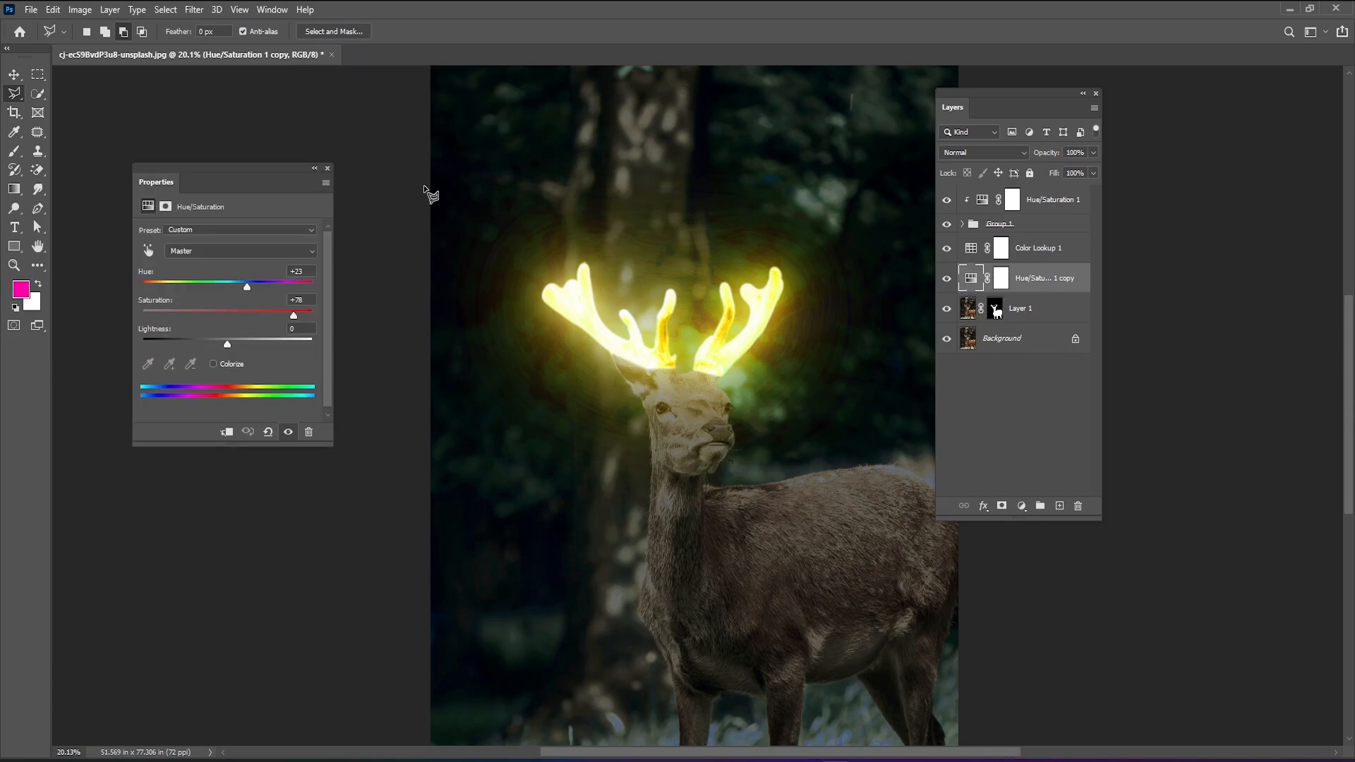
pyautogui.moveTo(192, 168); pyautogui.dragTo(351, 146)
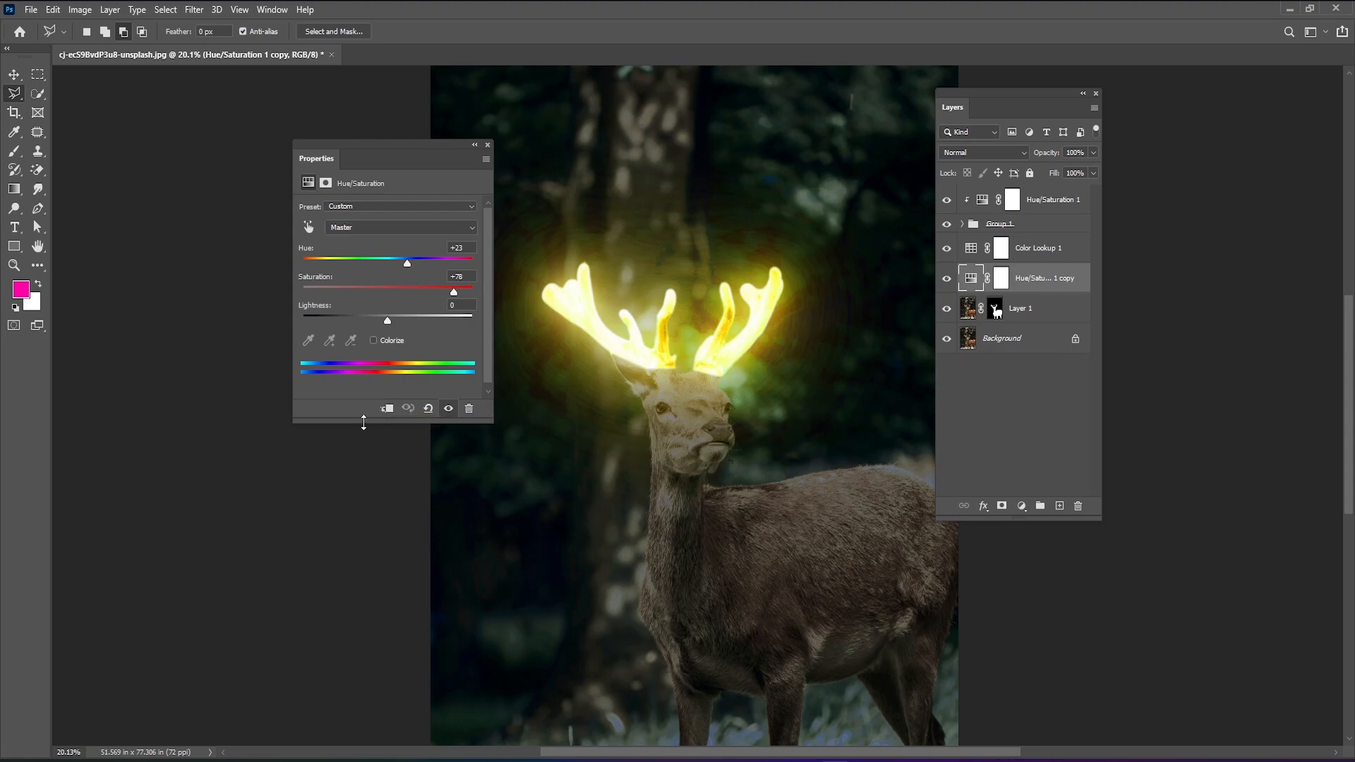
pyautogui.click(386, 408)
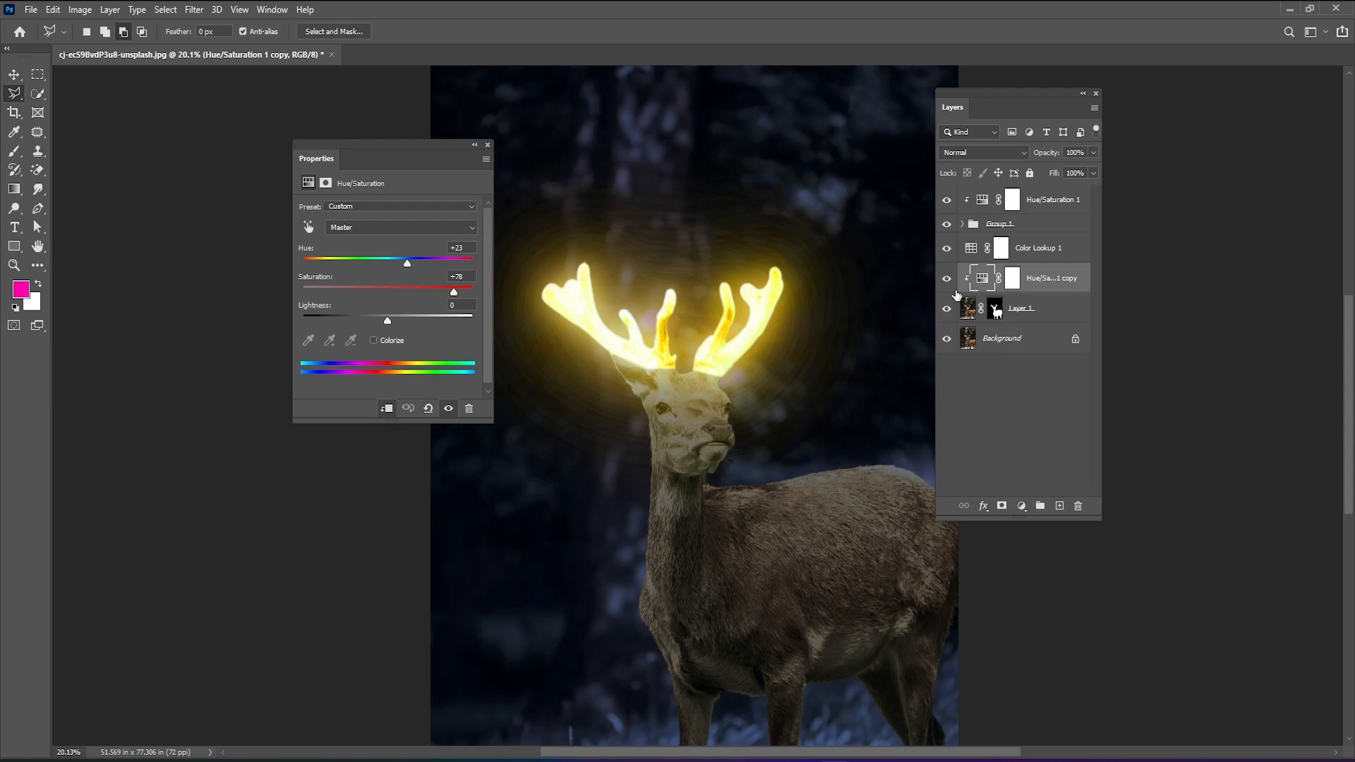
# Toggle the clipped Hue/Saturation copy's visibility to compare the deer's coloring with and without the adjustment.
pyautogui.click(947, 279)
pyautogui.click(947, 280)
pyautogui.click(947, 279)
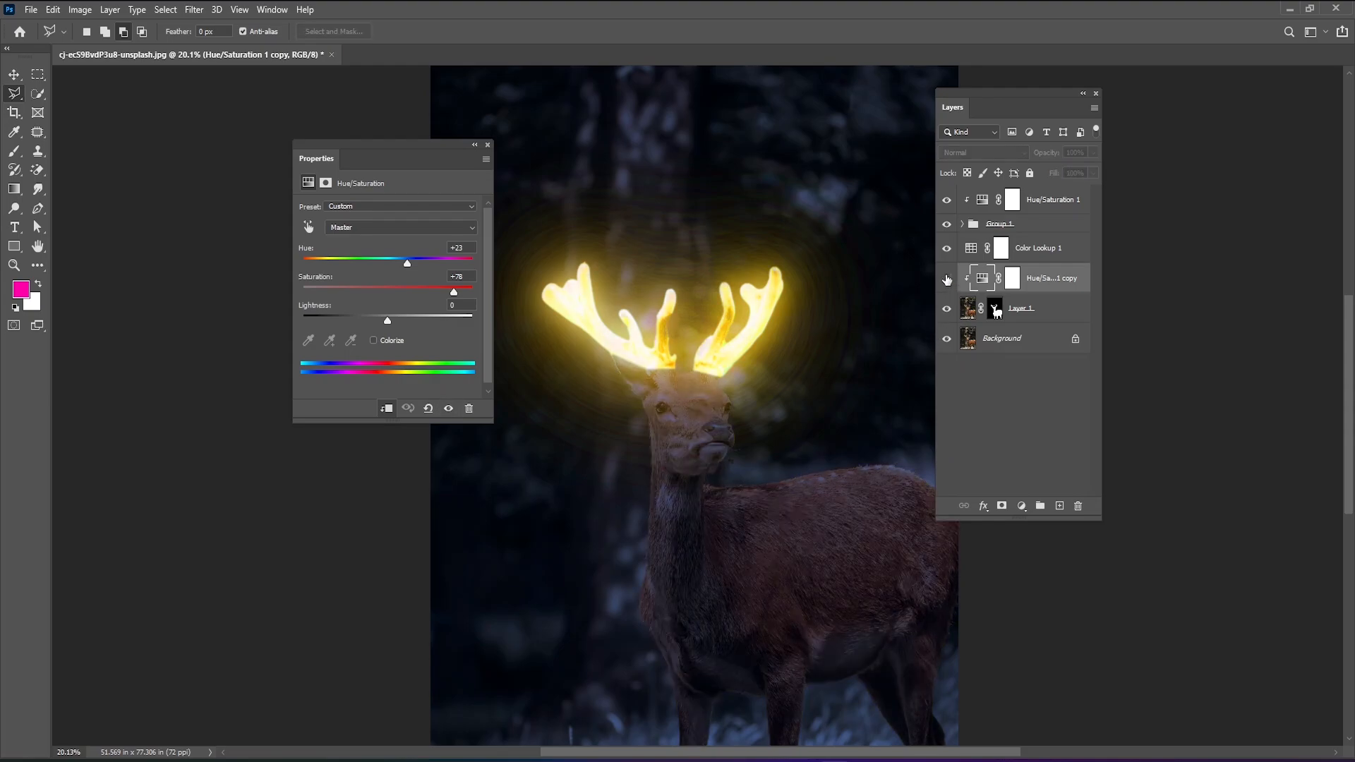
pyautogui.click(947, 280)
pyautogui.click(947, 279)
pyautogui.click(947, 280)
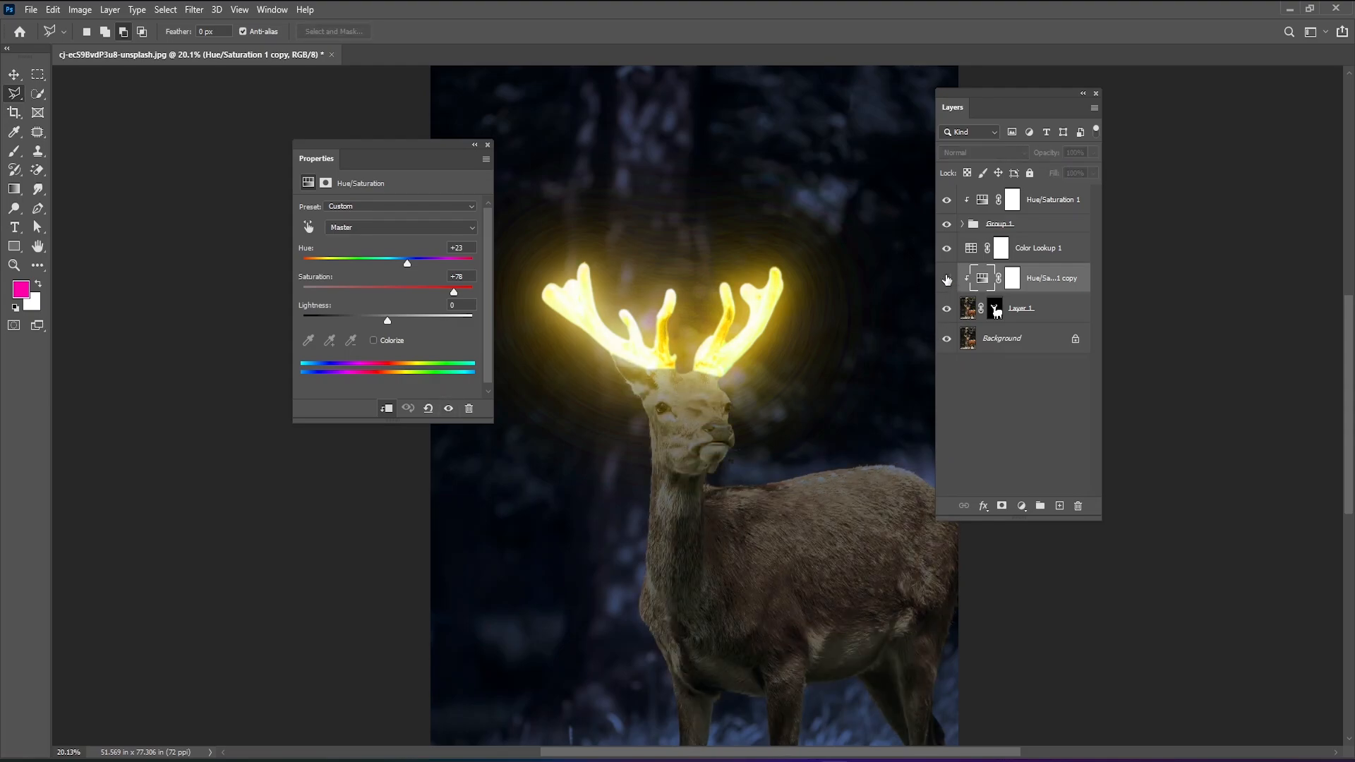
pyautogui.click(947, 280)
pyautogui.click(947, 280)
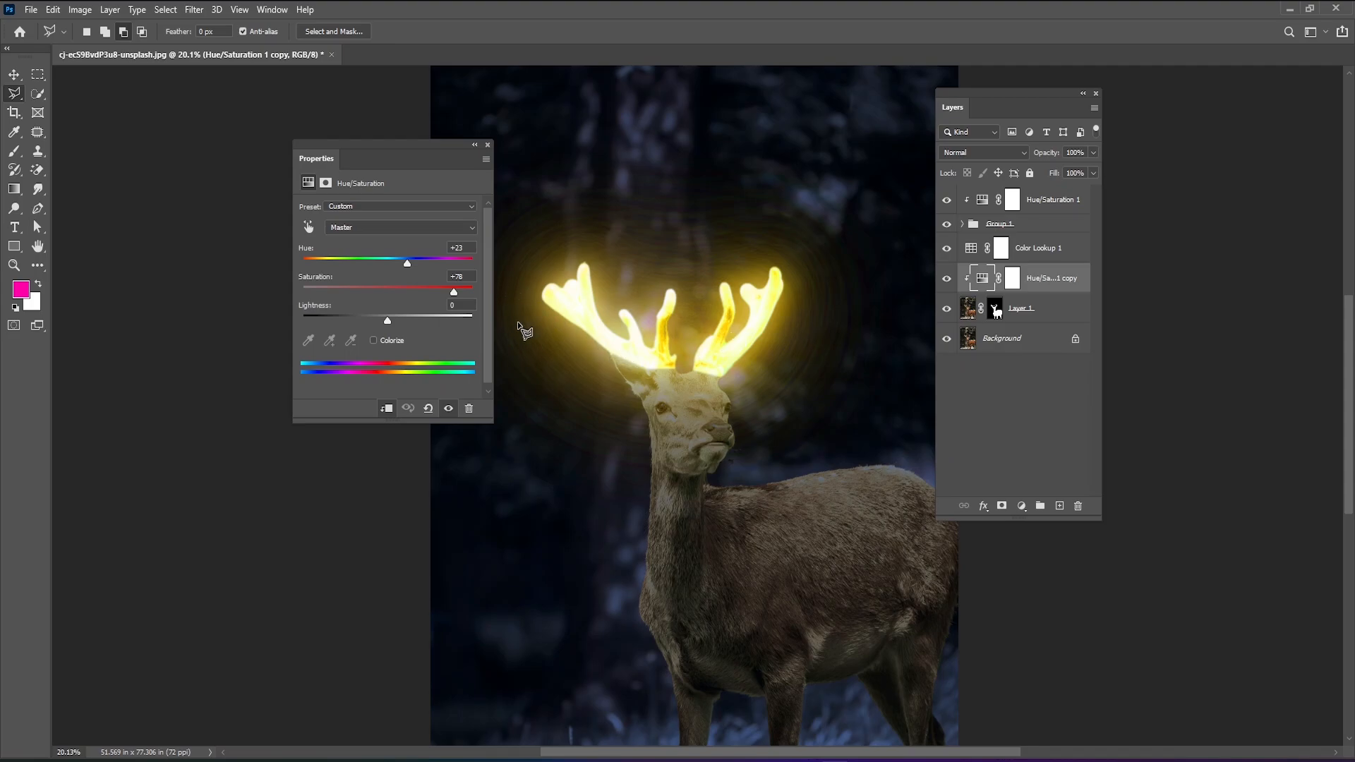
pyautogui.click(949, 280)
pyautogui.click(948, 281)
pyautogui.click(948, 281)
pyautogui.scroll(-3, 766, 551)
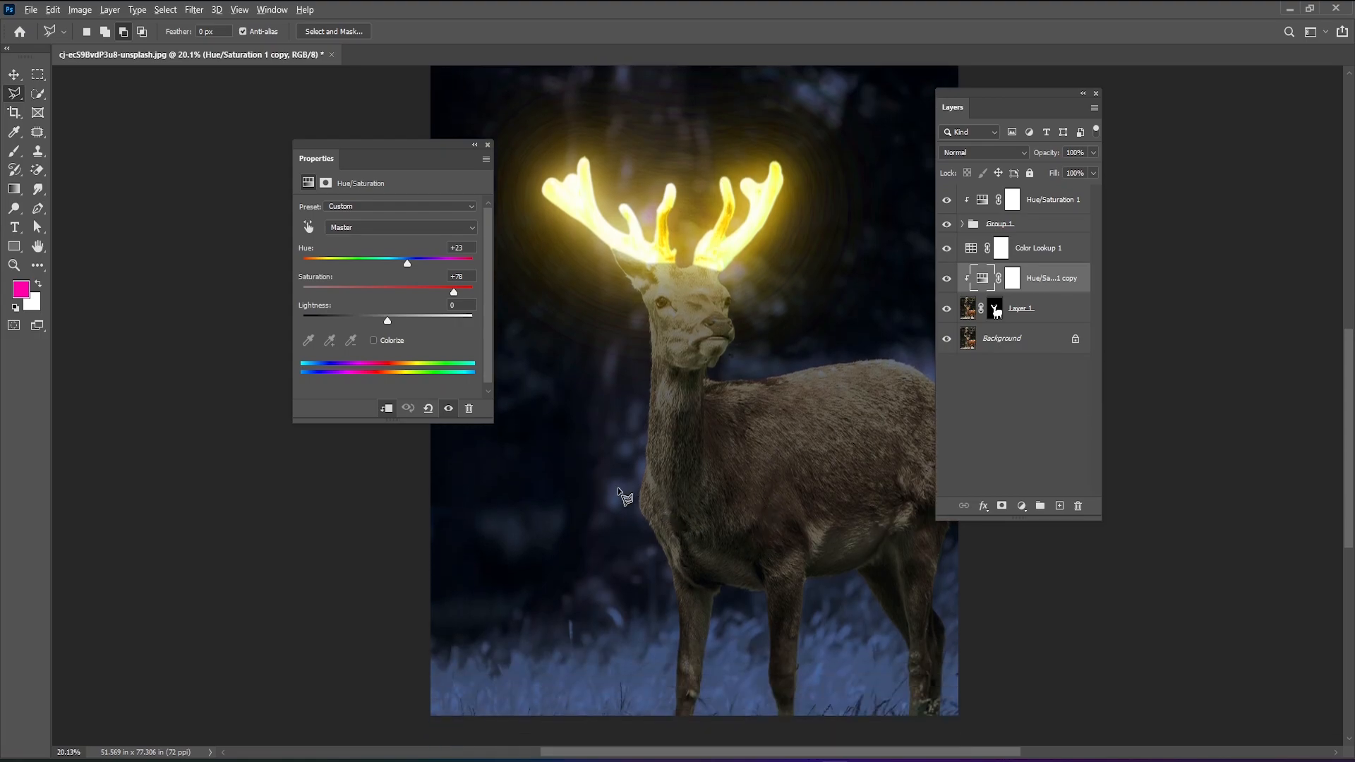
# Compare the whole deer with and without the clipped Hue/Saturation copy by toggling the adjustment's visibility.
pyautogui.scroll(-1, 618, 489)
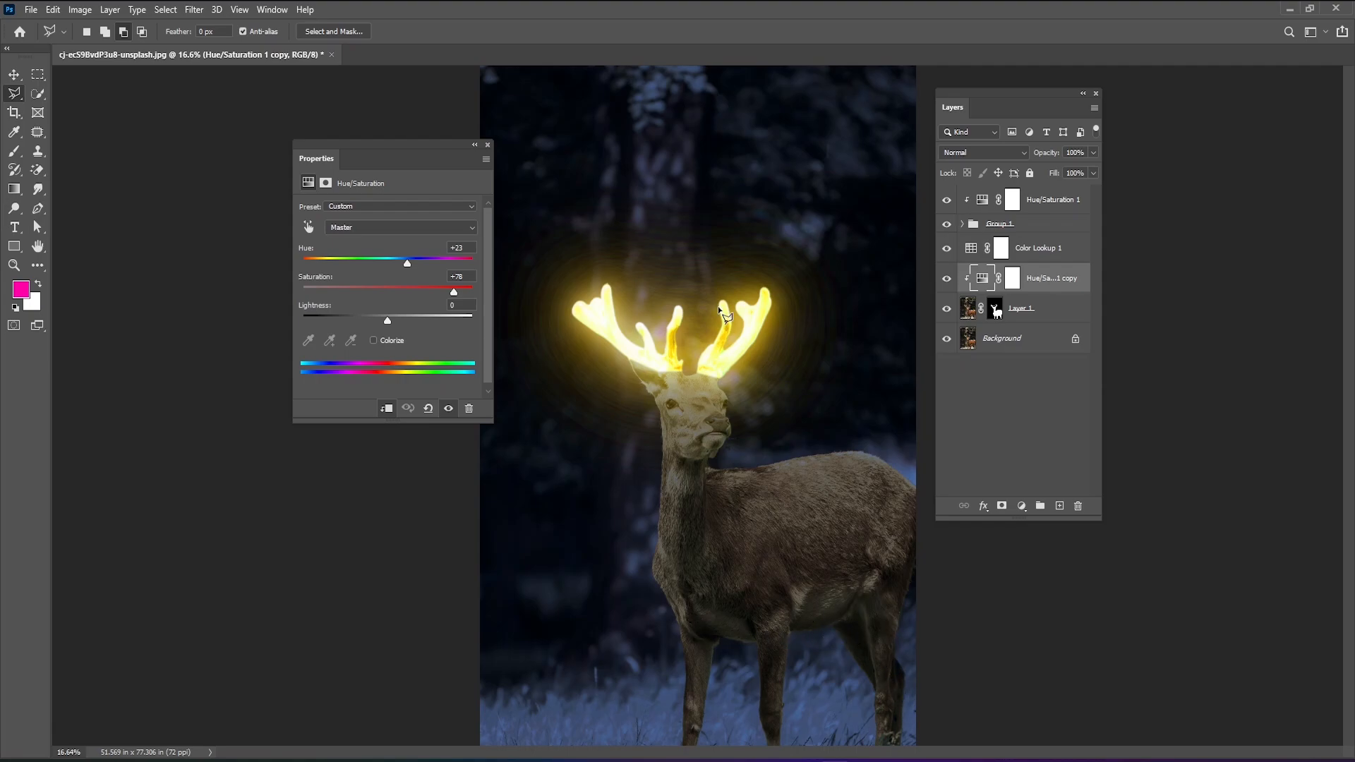
pyautogui.click(947, 281)
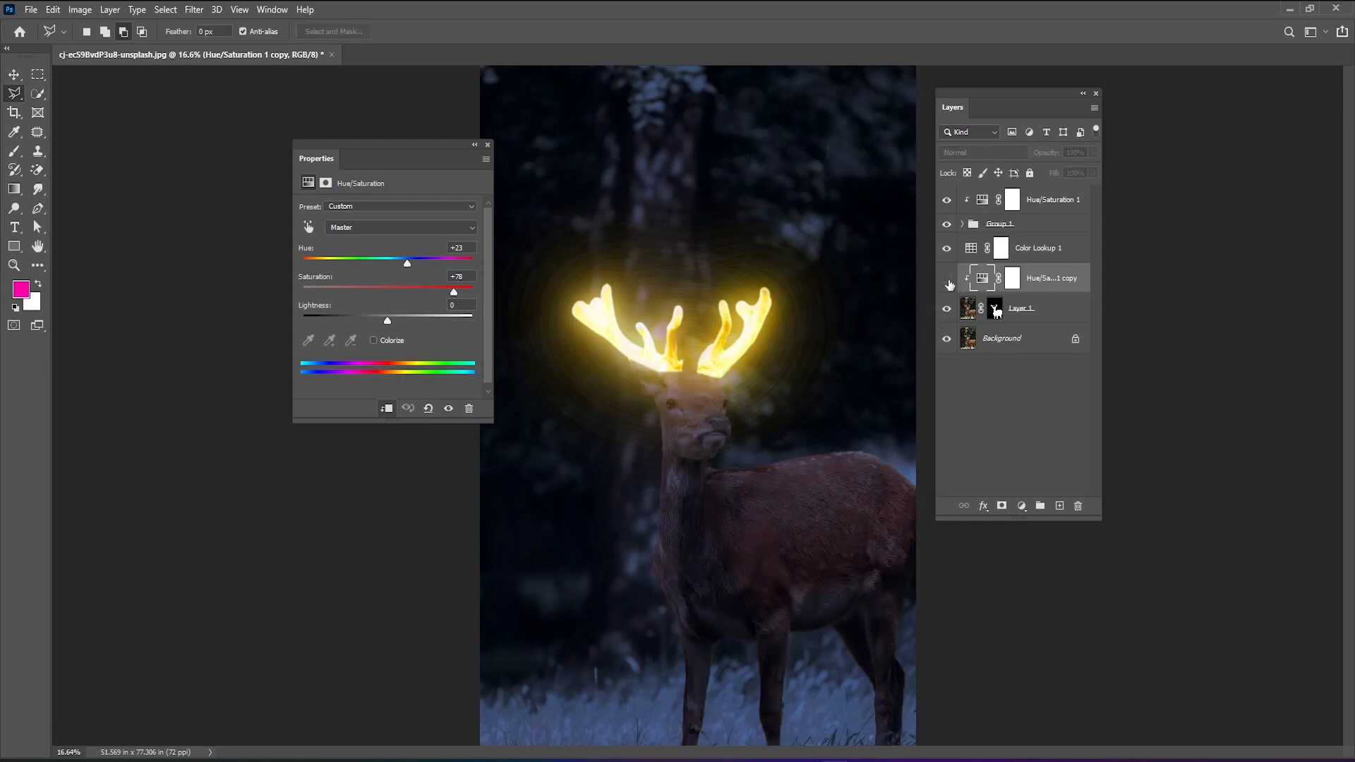
pyautogui.click(947, 281)
pyautogui.click(948, 281)
pyautogui.click(948, 281)
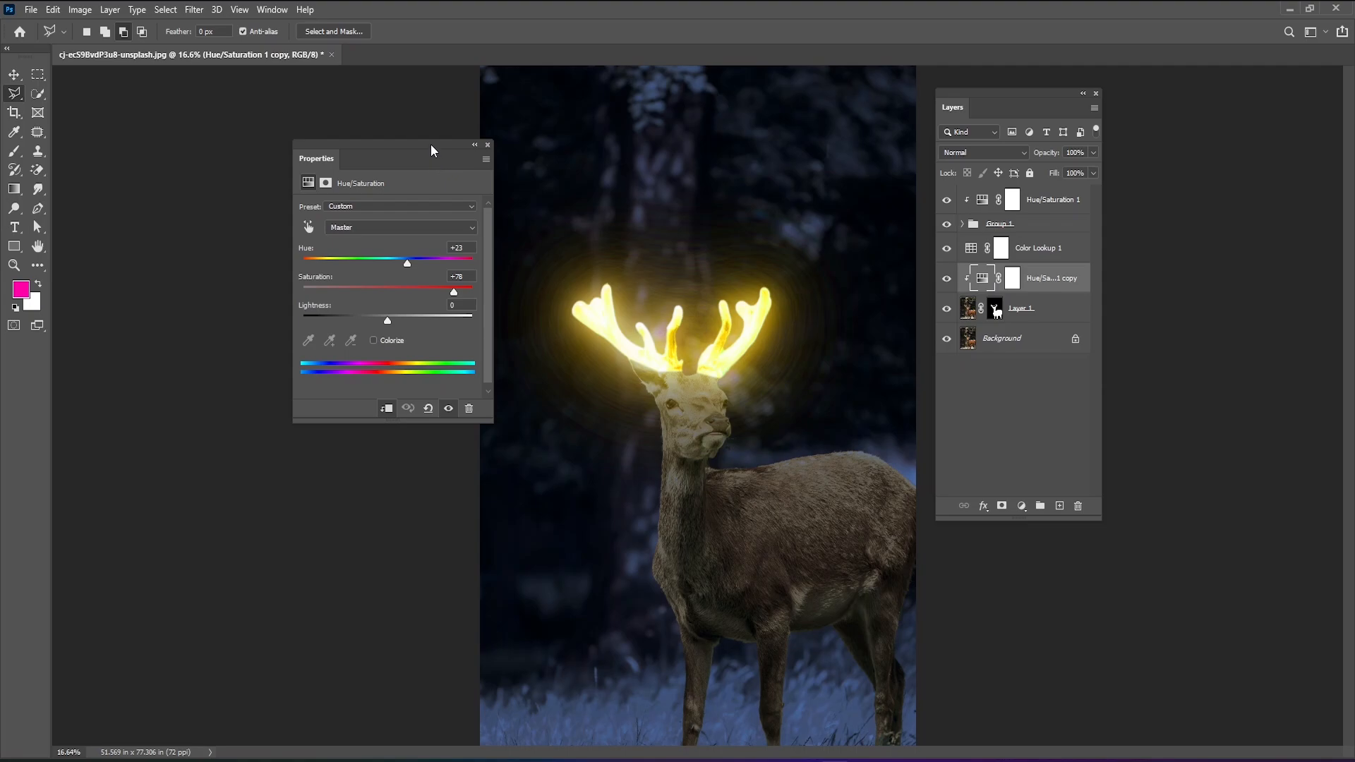
# Close the adjustment's properties and select the layer mask of the clipped Hue/Saturation copy.
pyautogui.moveTo(431, 145); pyautogui.dragTo(478, 204)
pyautogui.click(536, 205)
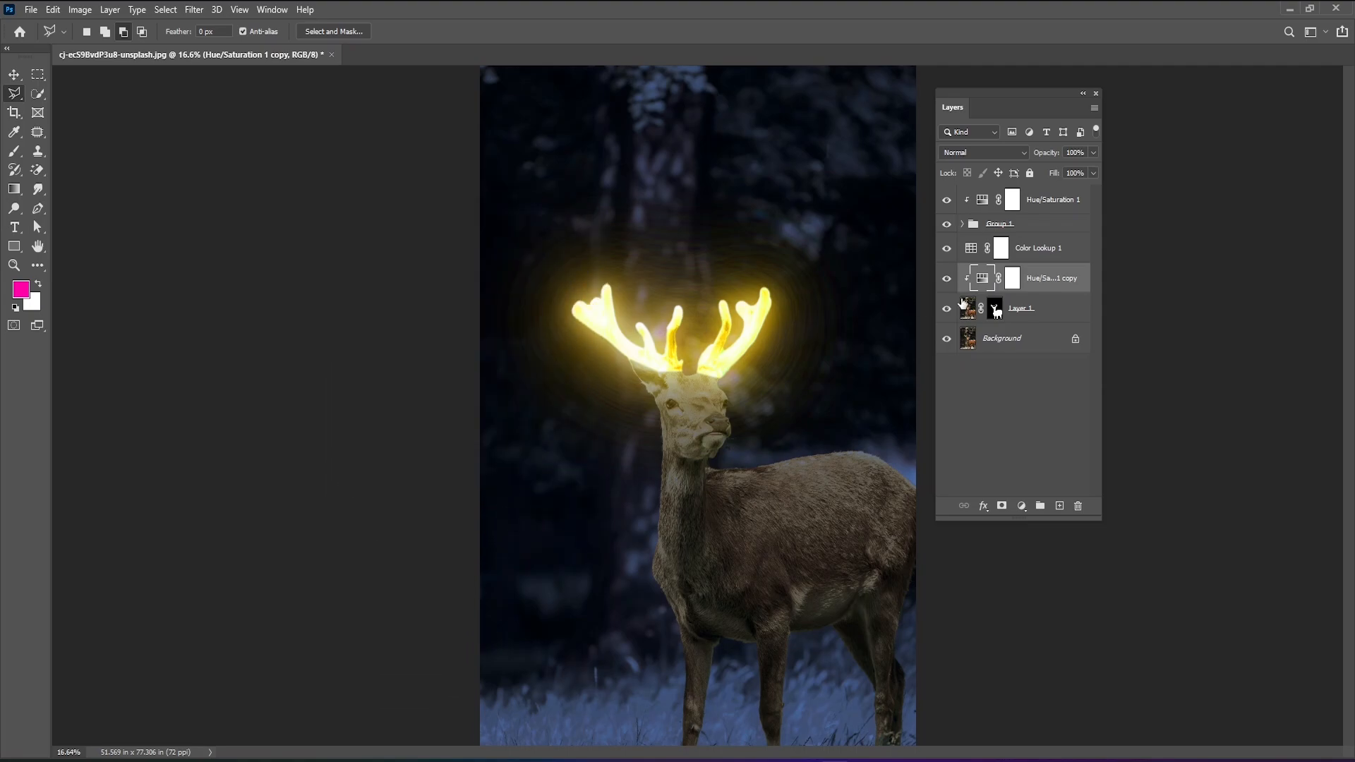
pyautogui.click(1013, 280)
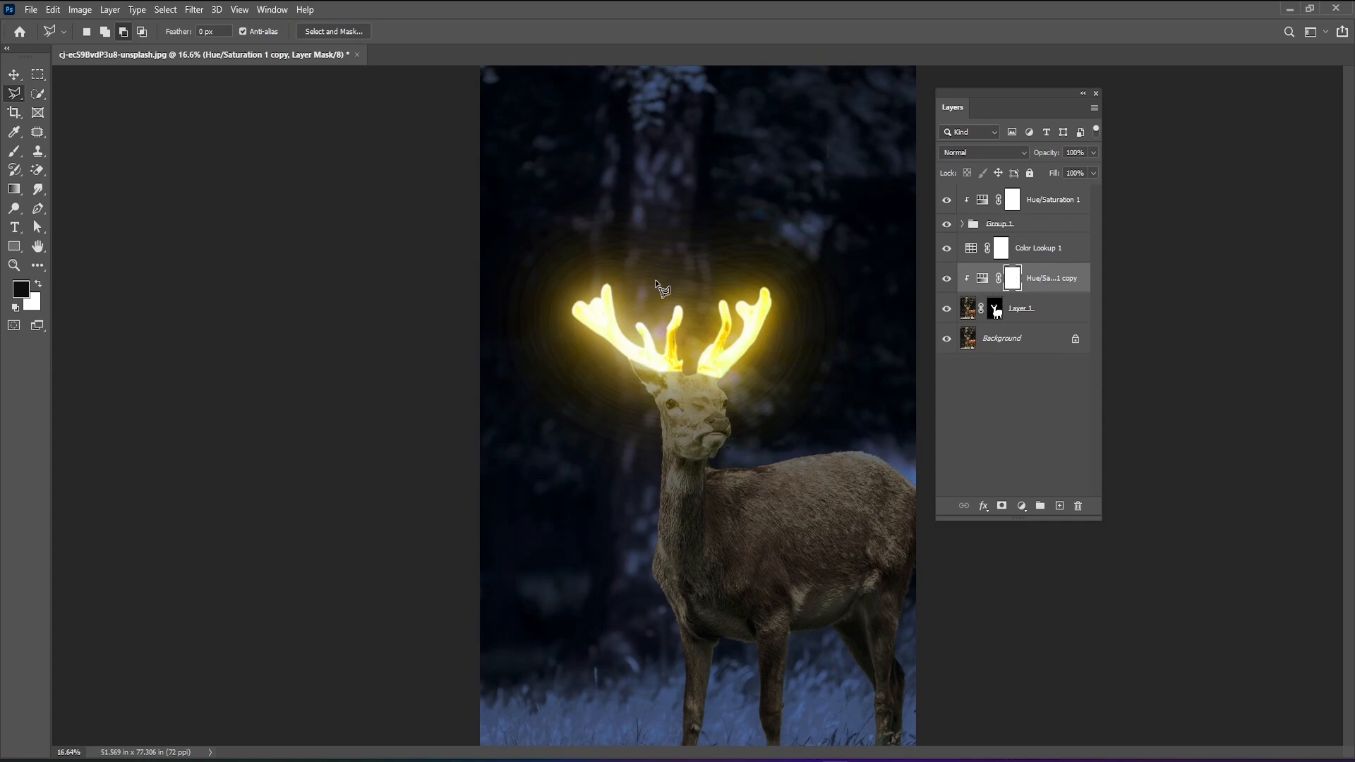
# Set up the Brush tool with the Soft Round brush from General Brushes, at 187 px size and 41% hardness.
pyautogui.click(14, 150)
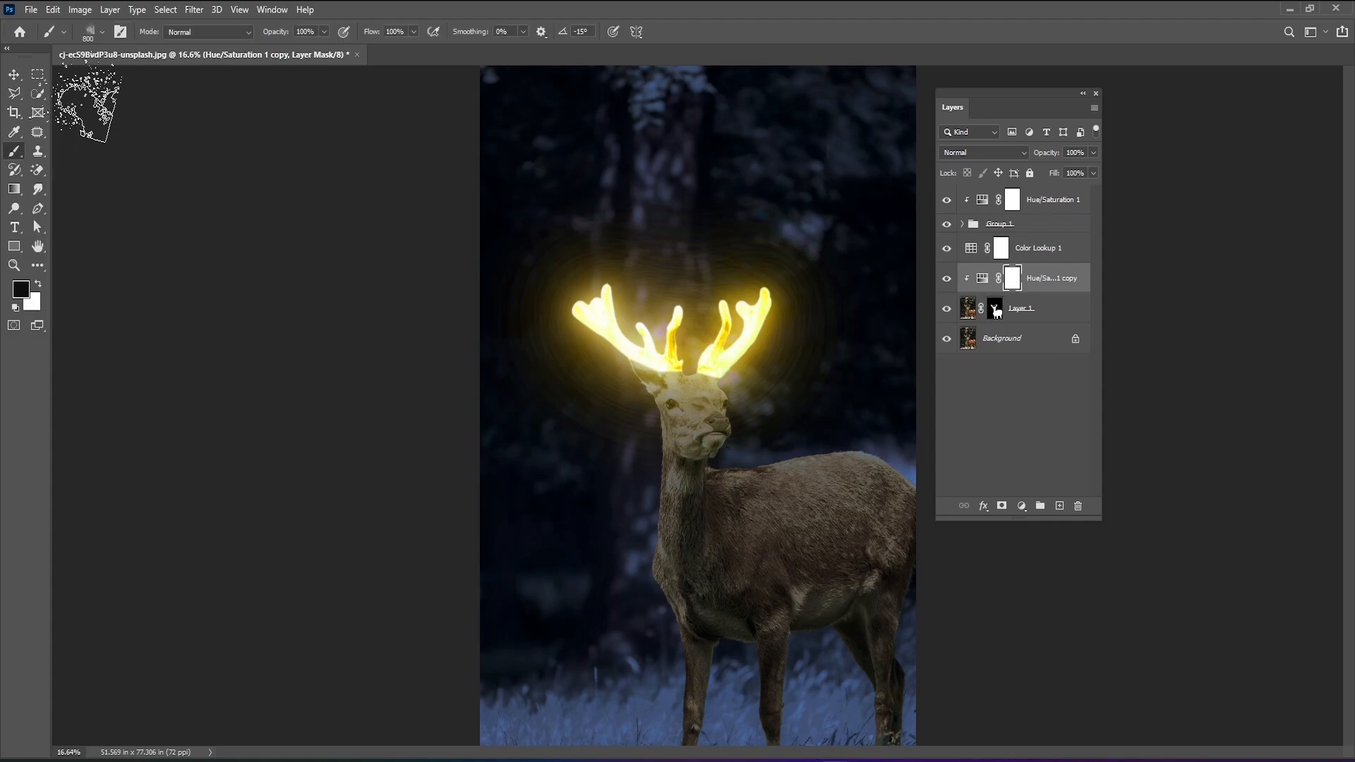
pyautogui.click(101, 31)
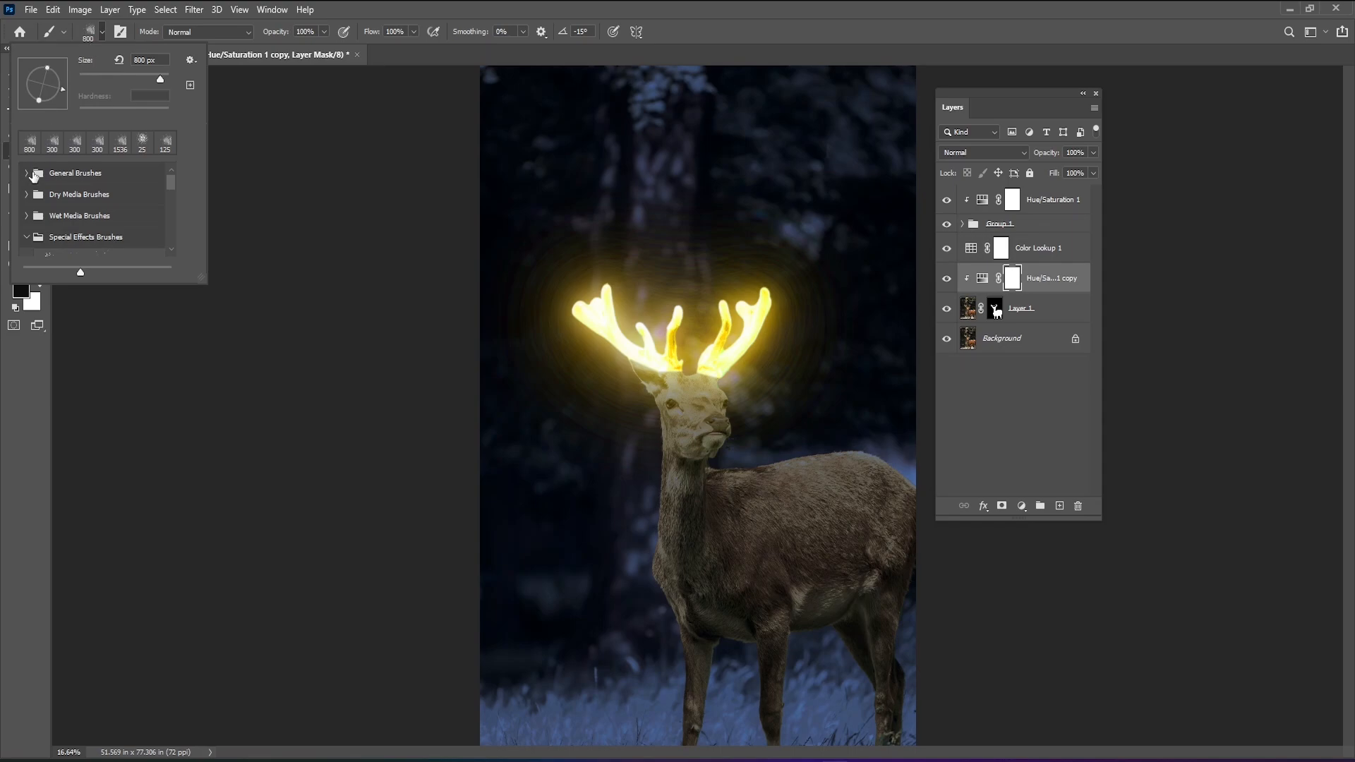
pyautogui.click(99, 34)
pyautogui.click(98, 34)
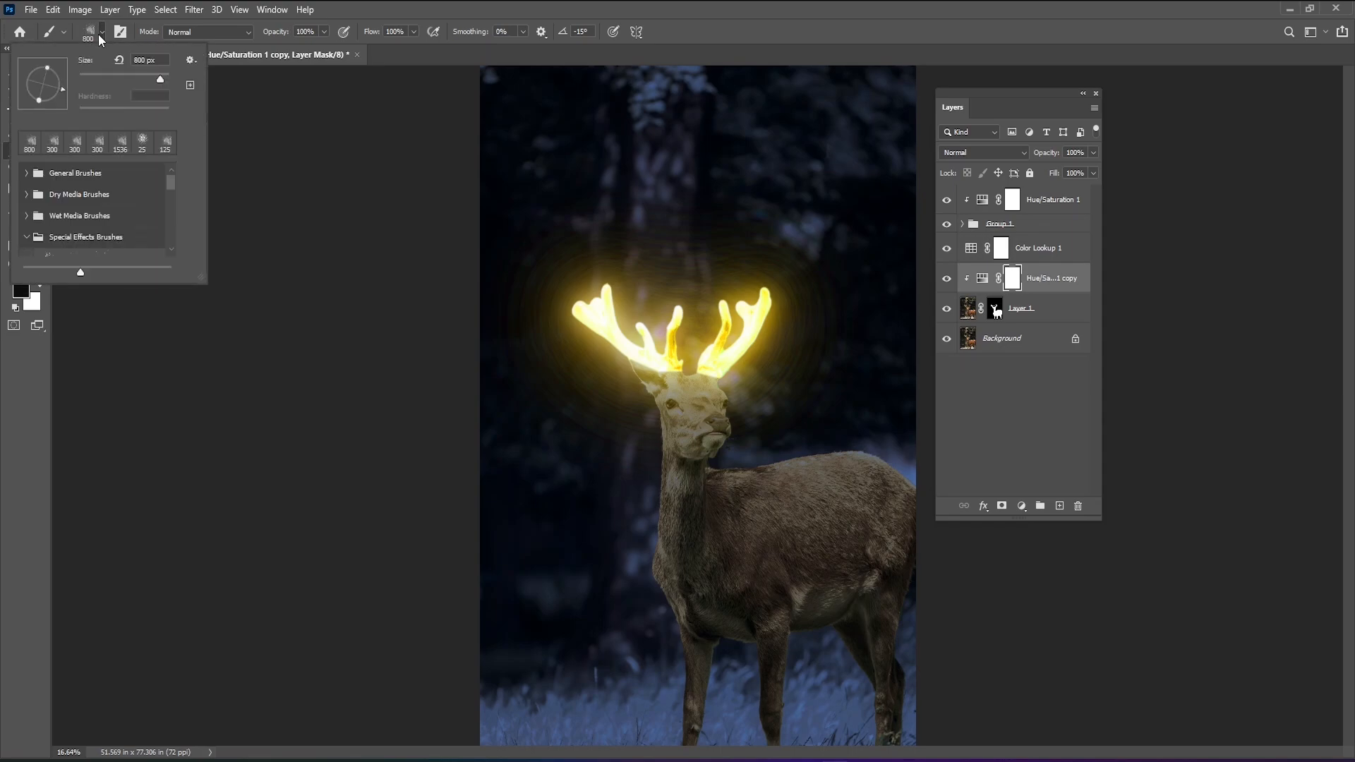
pyautogui.click(23, 172)
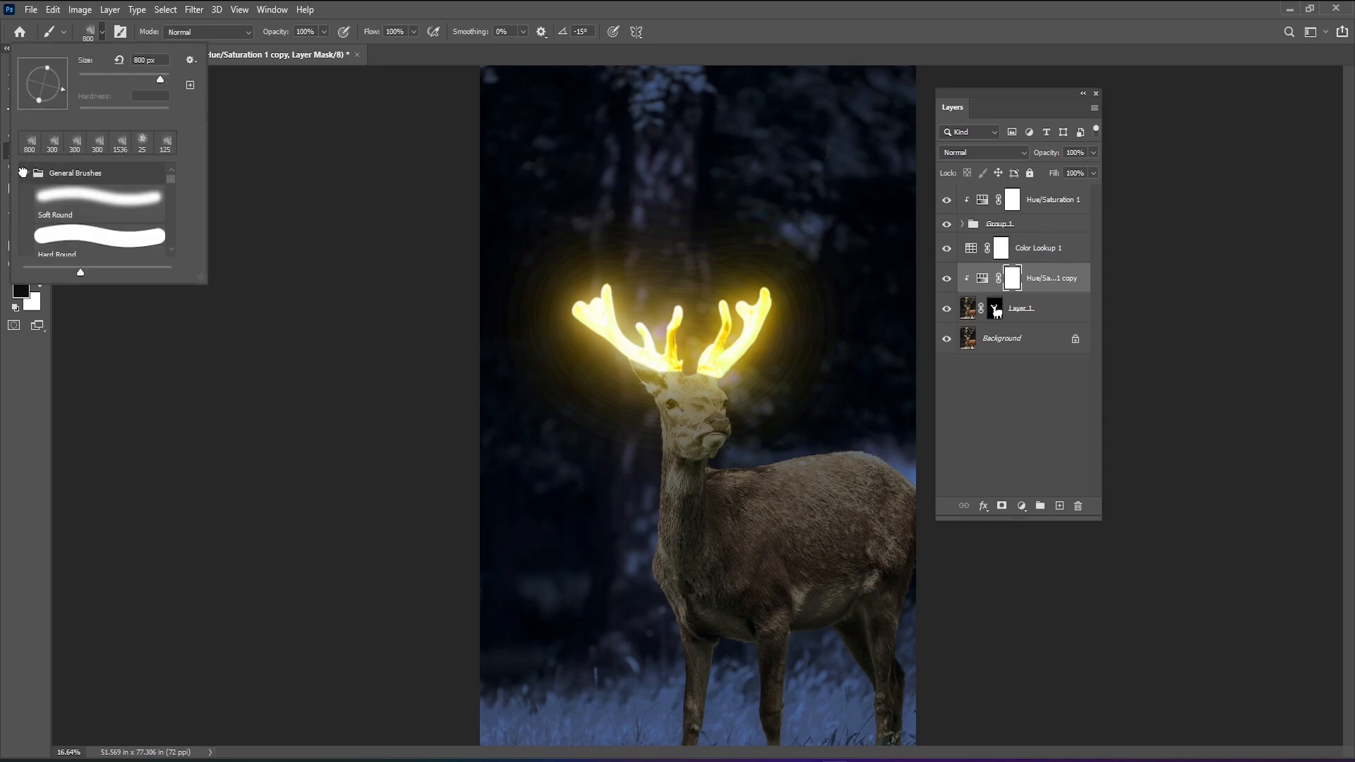
pyautogui.click(86, 201)
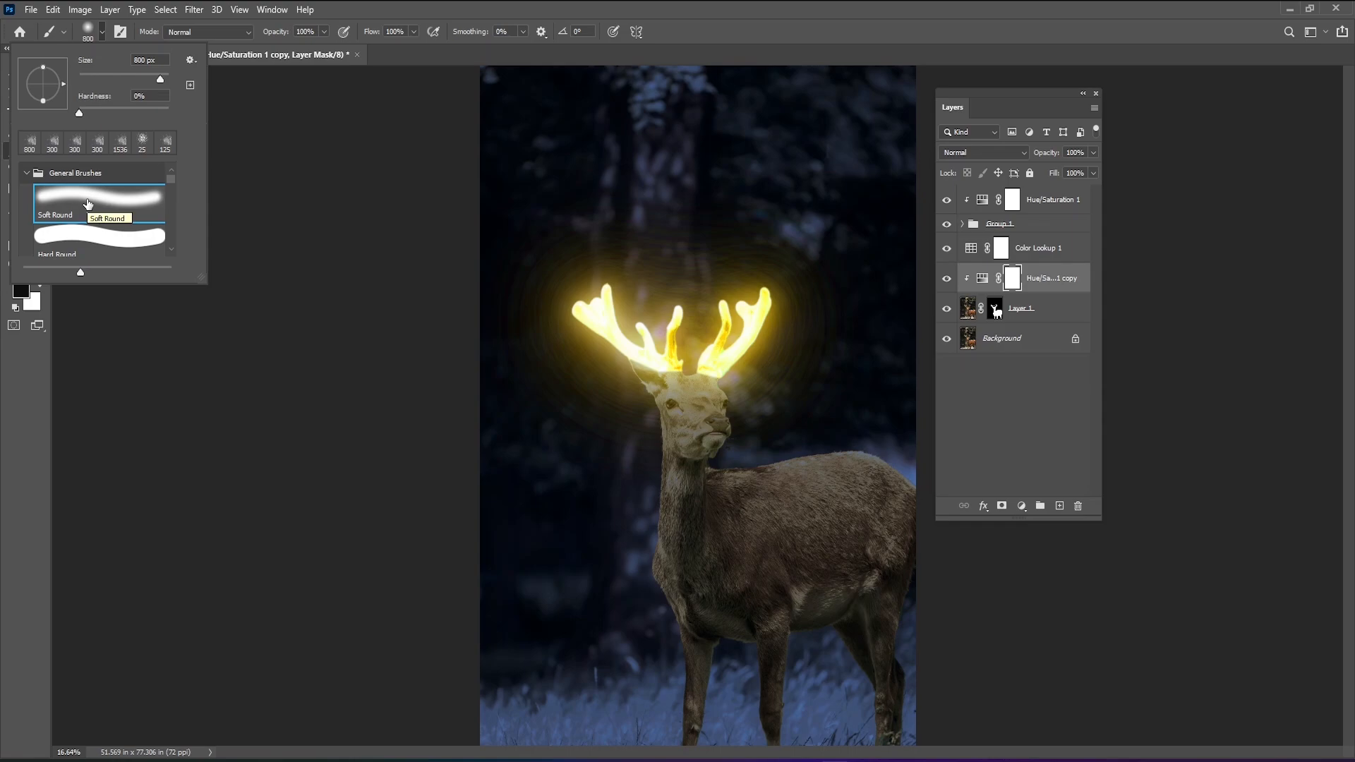
pyautogui.click(111, 108)
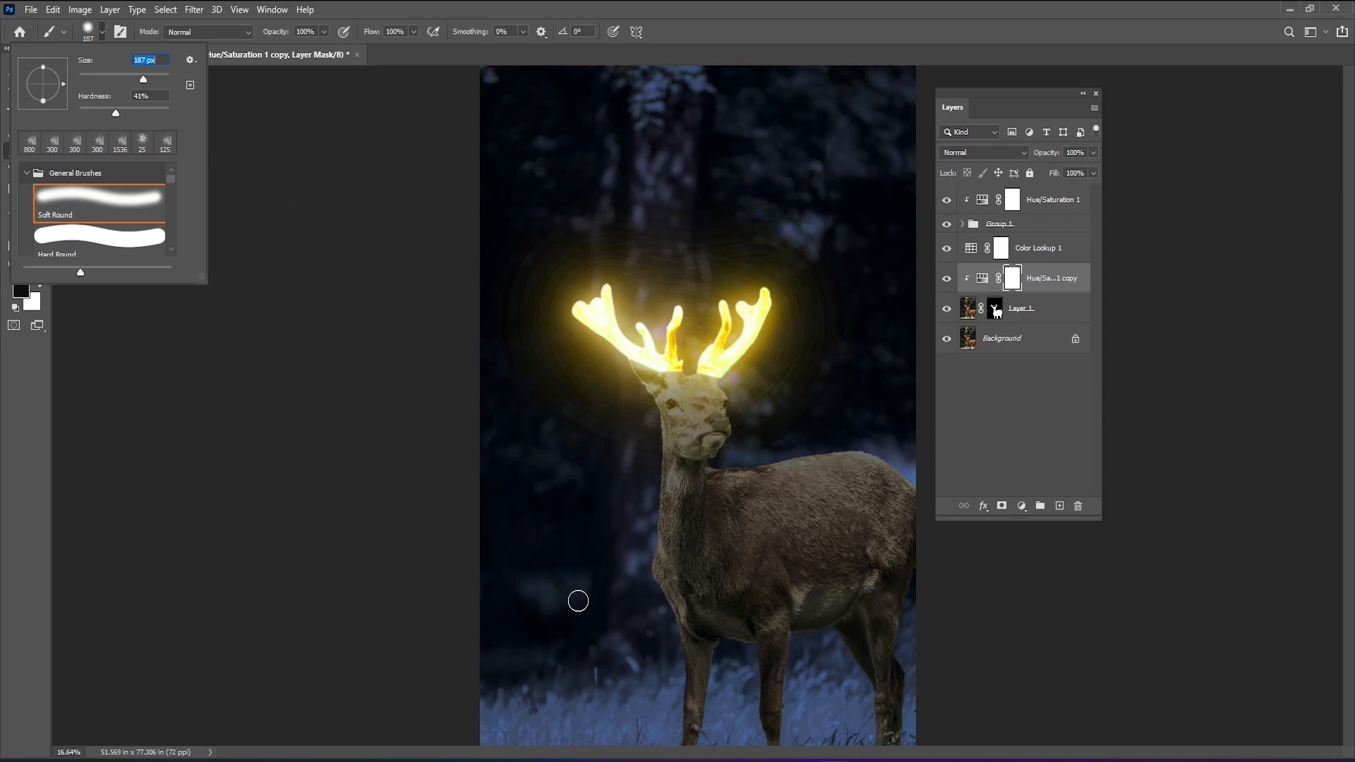
pyautogui.write('187')
pyautogui.click(289, 210)
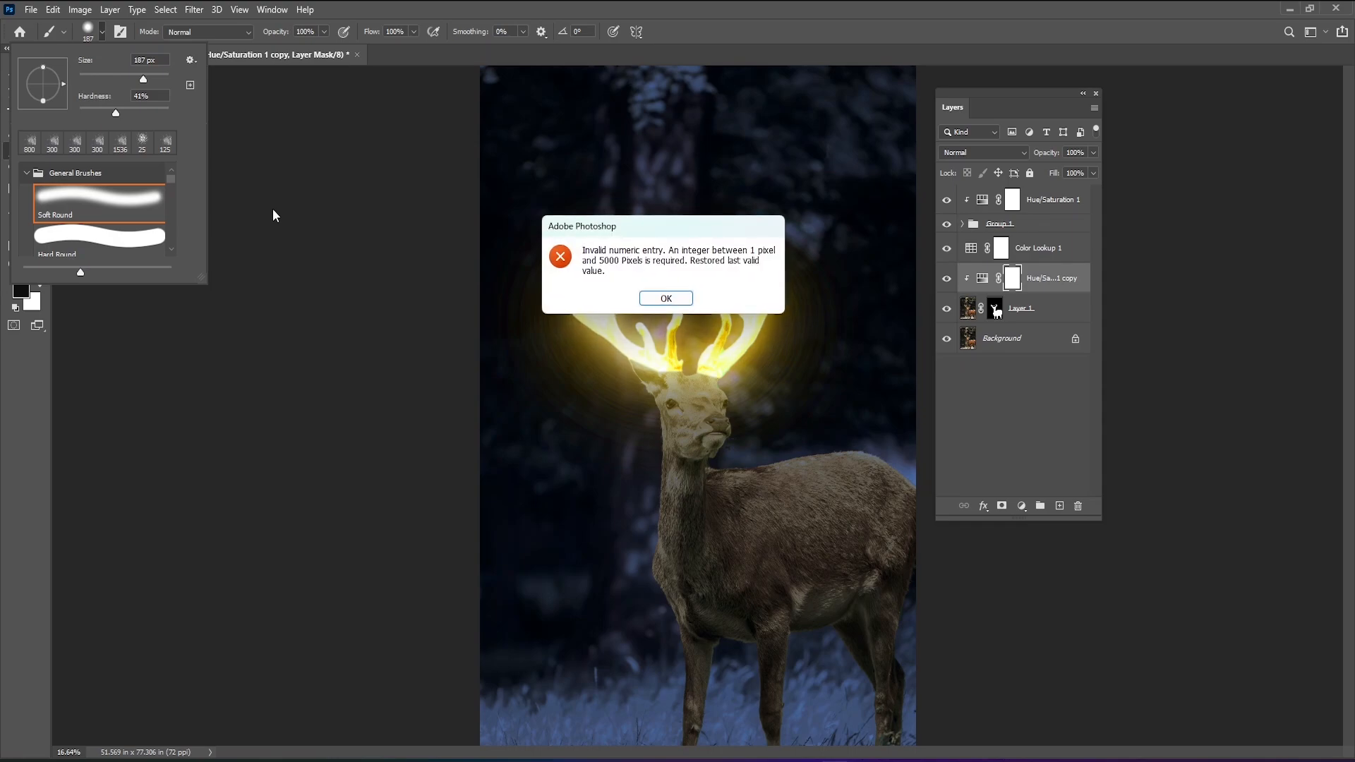
pyautogui.click(663, 298)
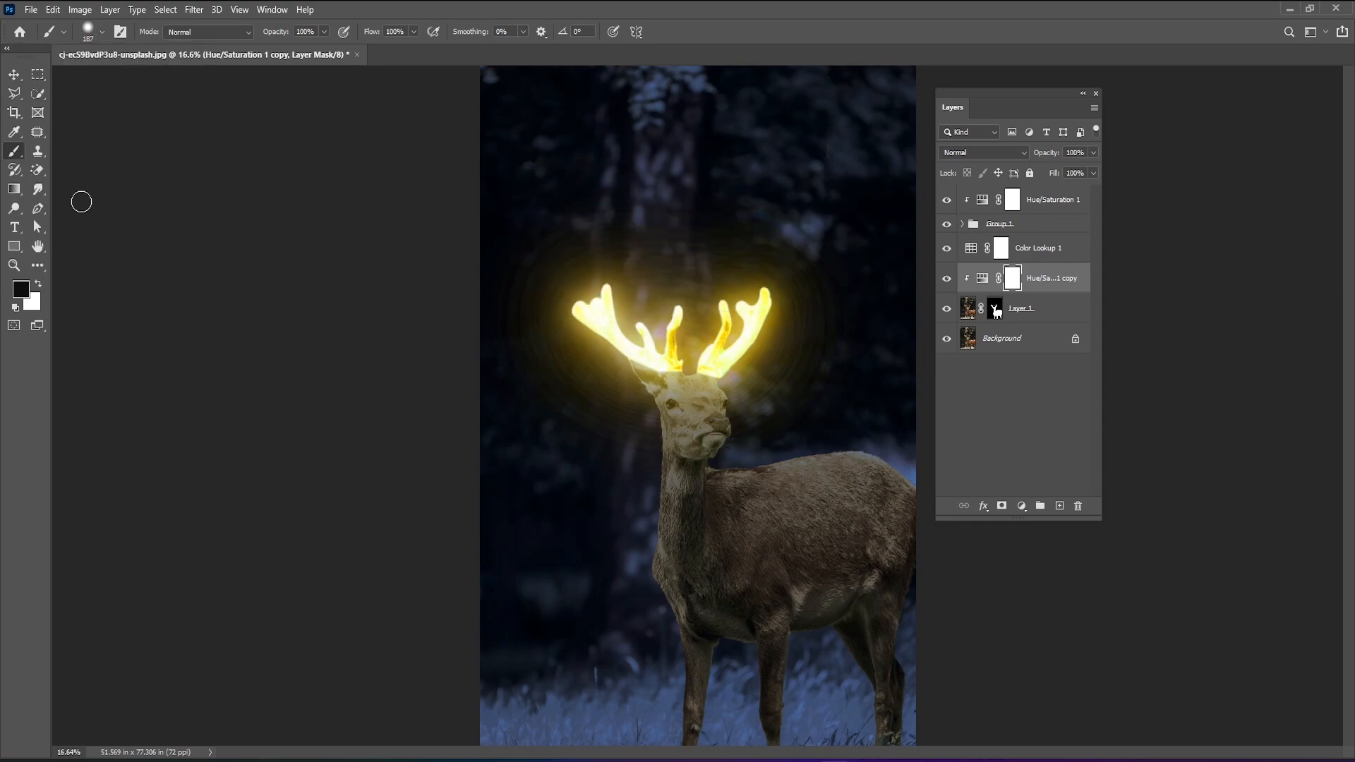
# Enlarge the brush to 600 px and paint black on the mask over the deer's lower body, legs and rump.
pyautogui.press(']')
pyautogui.press(']')
pyautogui.press(']')
pyautogui.press(']')
pyautogui.press(']')
pyautogui.press(']')
pyautogui.moveTo(678, 643); pyautogui.dragTo(896, 508)
pyautogui.moveTo(925, 464)
pyautogui.mouseDown()
pyautogui.moveTo(899, 609)
pyautogui.moveTo(910, 483)
pyautogui.moveTo(880, 684)
pyautogui.moveTo(883, 669)
pyautogui.moveTo(895, 761)
pyautogui.moveTo(653, 730)
pyautogui.moveTo(754, 684)
pyautogui.moveTo(637, 574)
pyautogui.moveTo(727, 572)
pyautogui.moveTo(726, 555)
pyautogui.moveTo(922, 567)
pyautogui.moveTo(569, 563)
pyautogui.moveTo(710, 594)
pyautogui.moveTo(789, 525)
pyautogui.mouseUp()
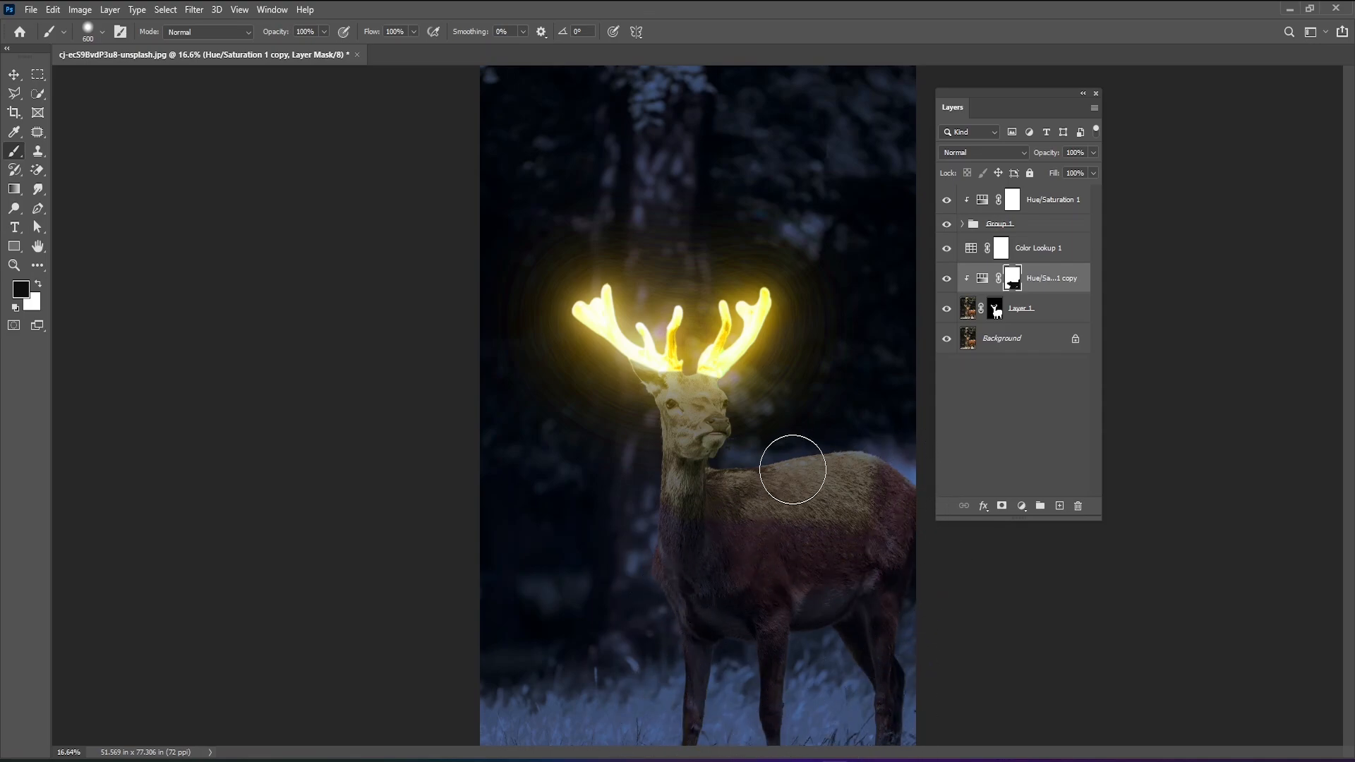
# Toggle the Hue/Saturation copy's visibility to check the effect of the painted mask on the deer.
pyautogui.click(946, 279)
pyautogui.click(947, 279)
pyautogui.click(946, 279)
pyautogui.click(946, 281)
pyautogui.click(946, 281)
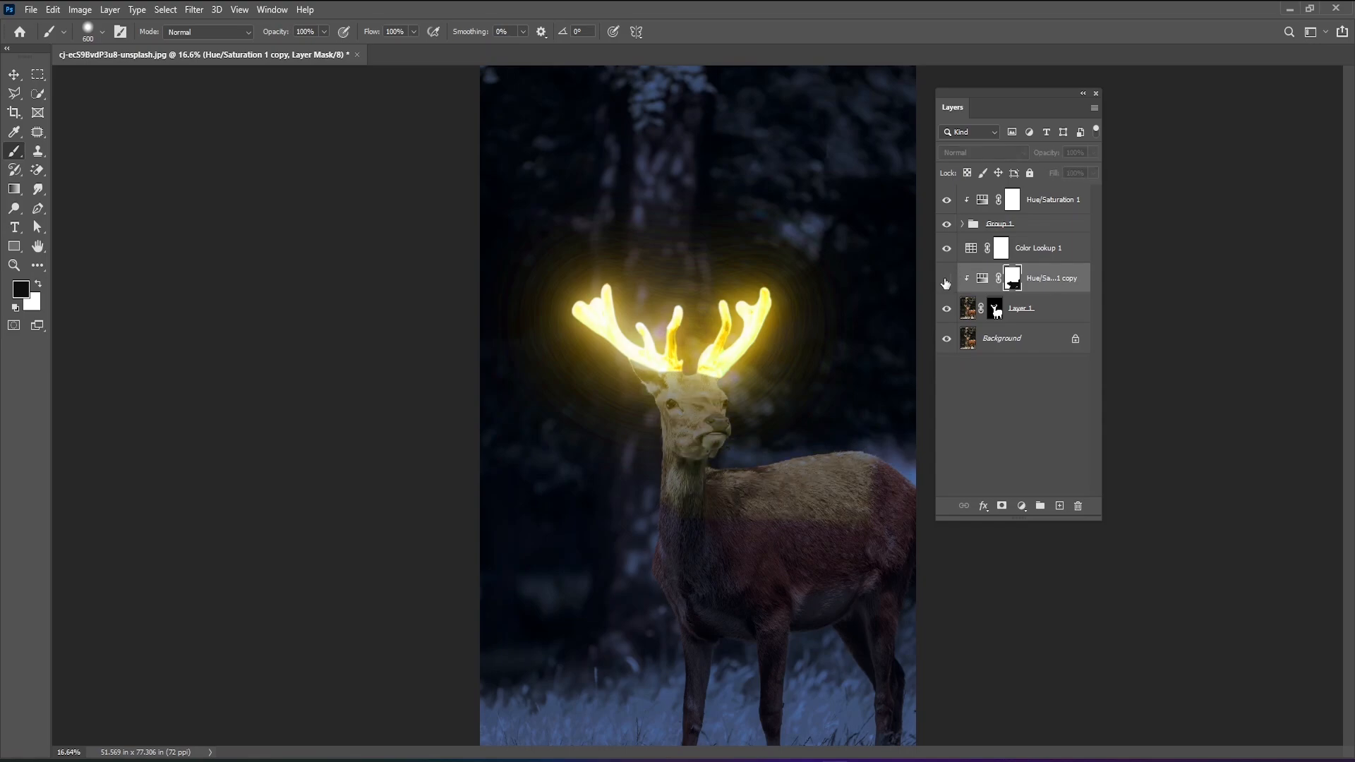
pyautogui.click(947, 280)
# Paint the mask black across the deer's back, and restore the adjustment in white along the upper back and the outer edge of the neck.
pyautogui.moveTo(880, 493)
pyautogui.mouseDown()
pyautogui.moveTo(670, 514)
pyautogui.moveTo(892, 479)
pyautogui.moveTo(804, 464)
pyautogui.moveTo(713, 484)
pyautogui.moveTo(695, 539)
pyautogui.moveTo(883, 508)
pyautogui.moveTo(886, 486)
pyautogui.moveTo(763, 500)
pyautogui.mouseUp()
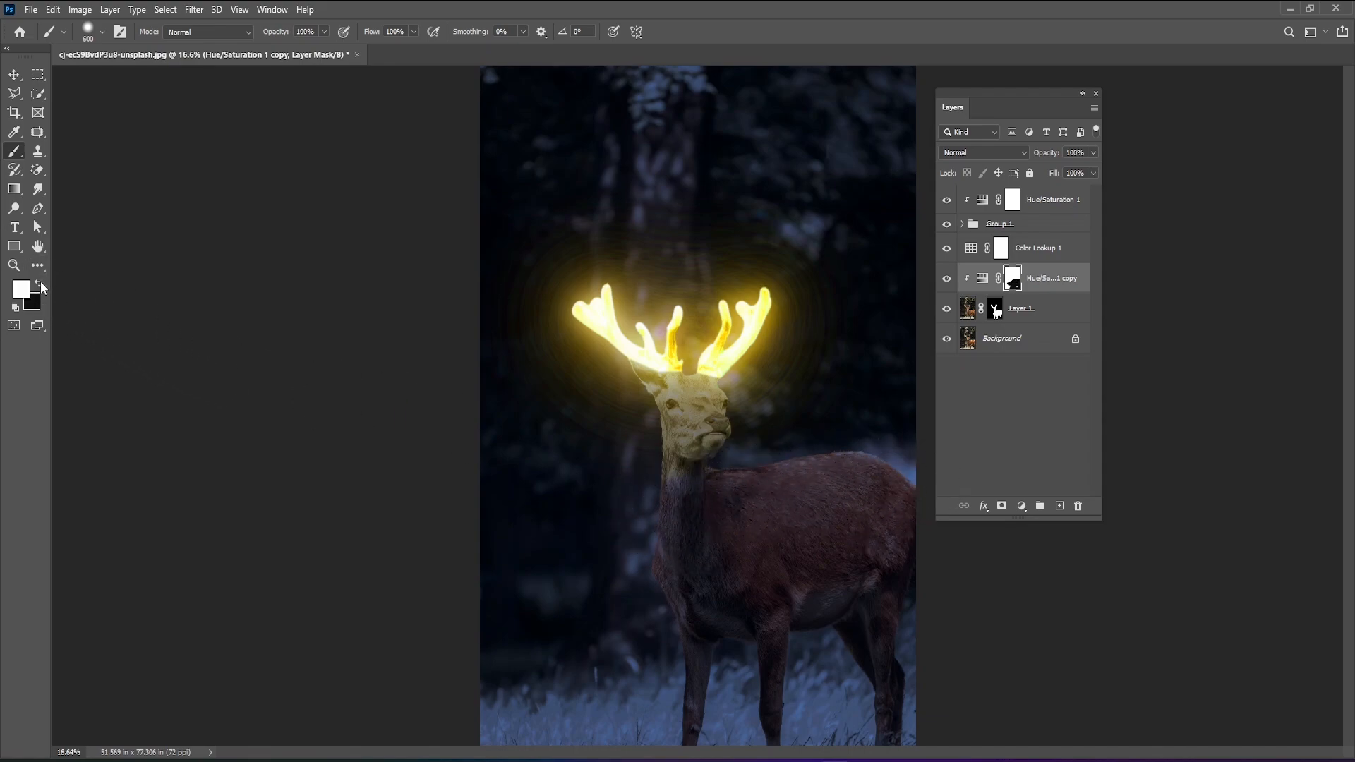
pyautogui.moveTo(720, 487)
pyautogui.mouseDown()
pyautogui.moveTo(886, 477)
pyautogui.moveTo(946, 537)
pyautogui.mouseUp()
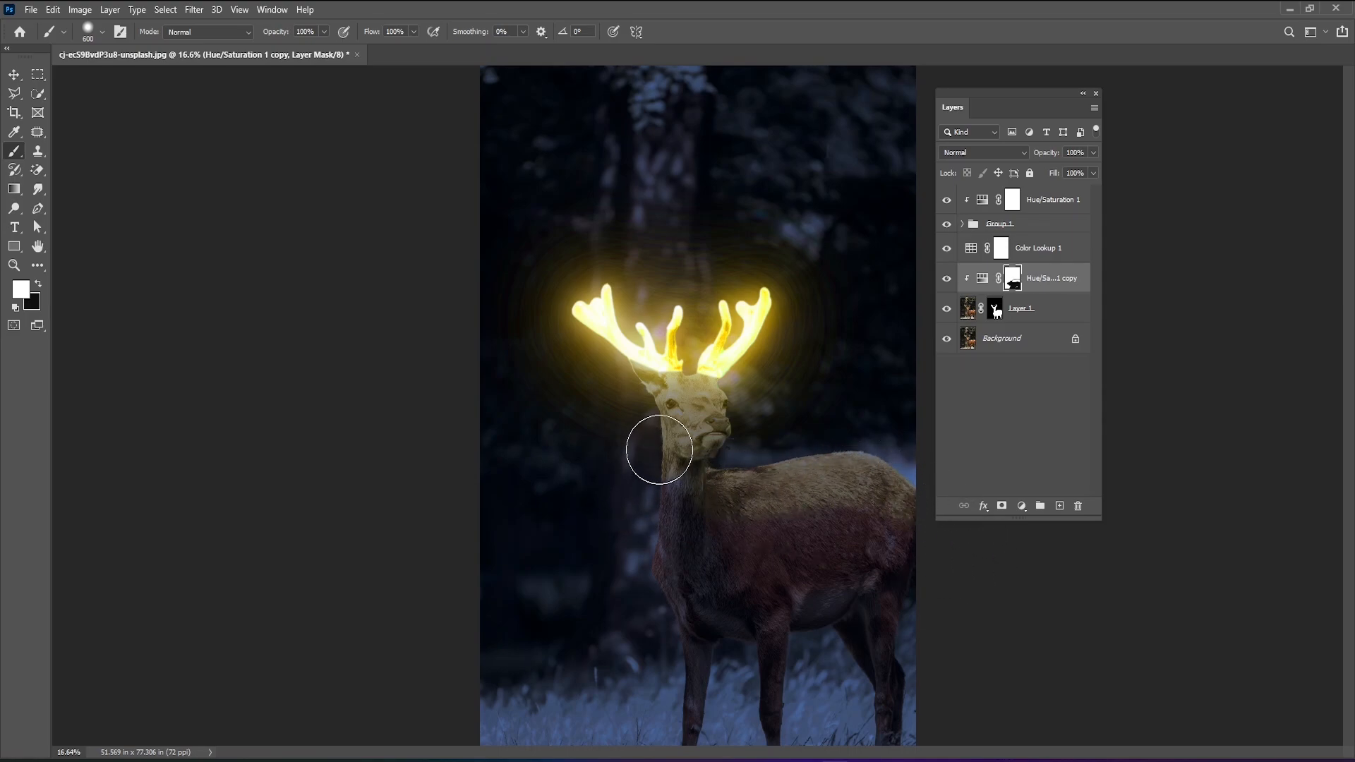
pyautogui.moveTo(659, 449); pyautogui.dragTo(652, 550)
# Mask the adjustment off the neck just below the head in black, and restore it in white where the back meets the neck.
pyautogui.click(38, 285)
pyautogui.click(690, 471)
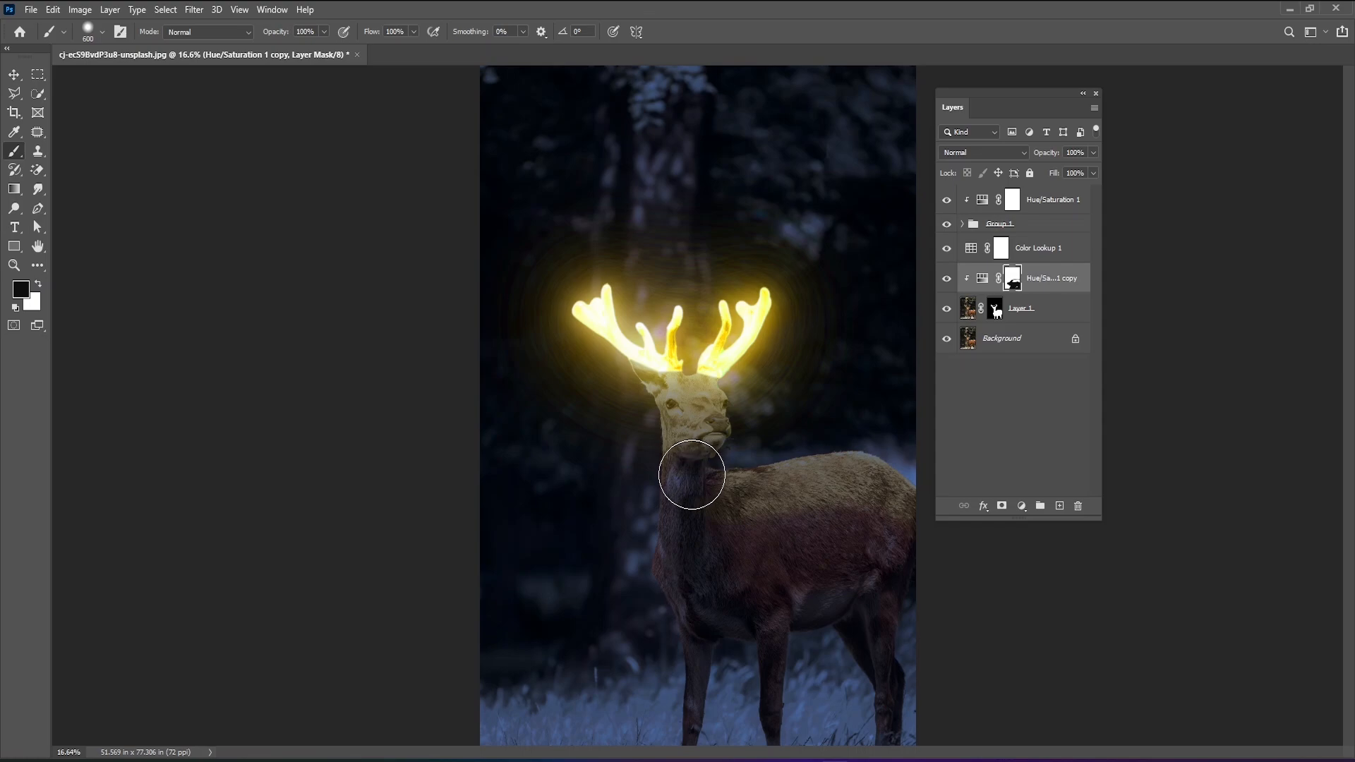
pyautogui.click(753, 470)
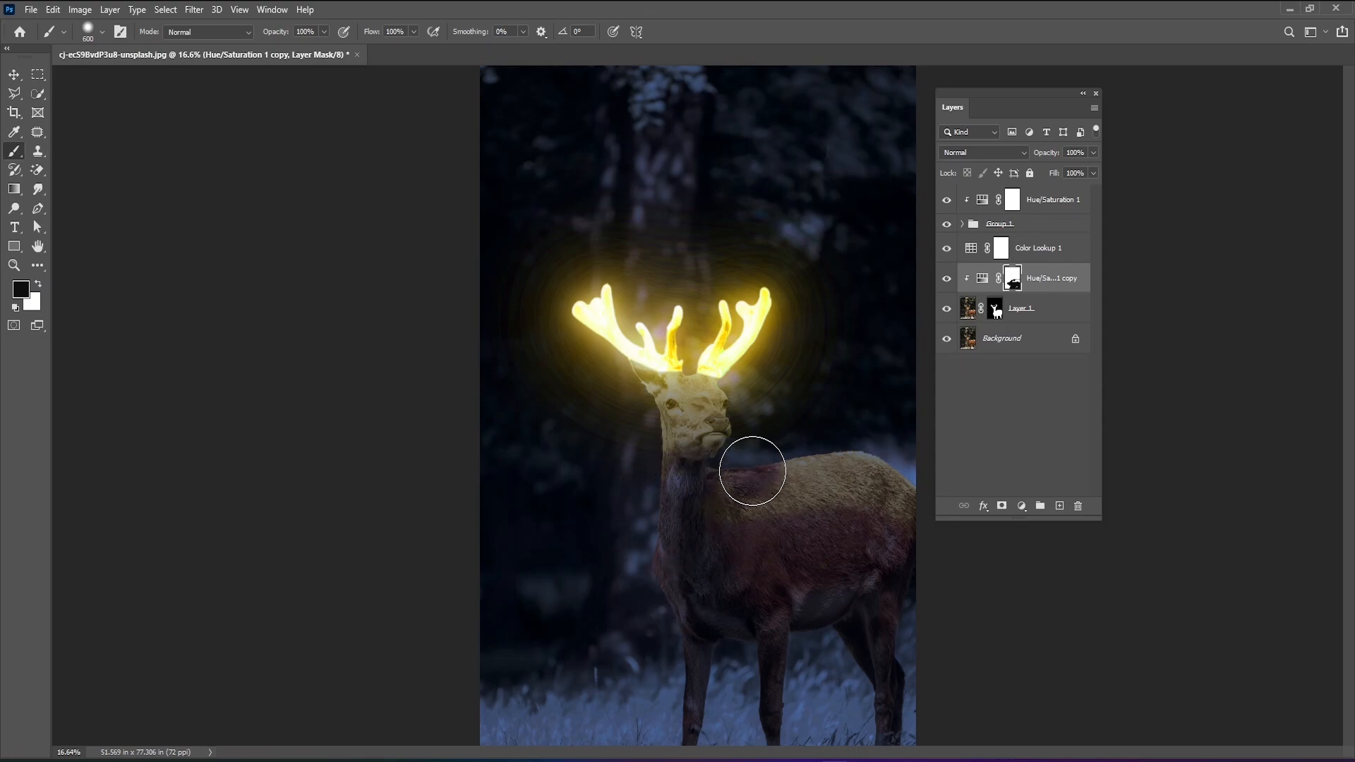
pyautogui.click(37, 285)
pyautogui.moveTo(768, 478); pyautogui.dragTo(733, 472)
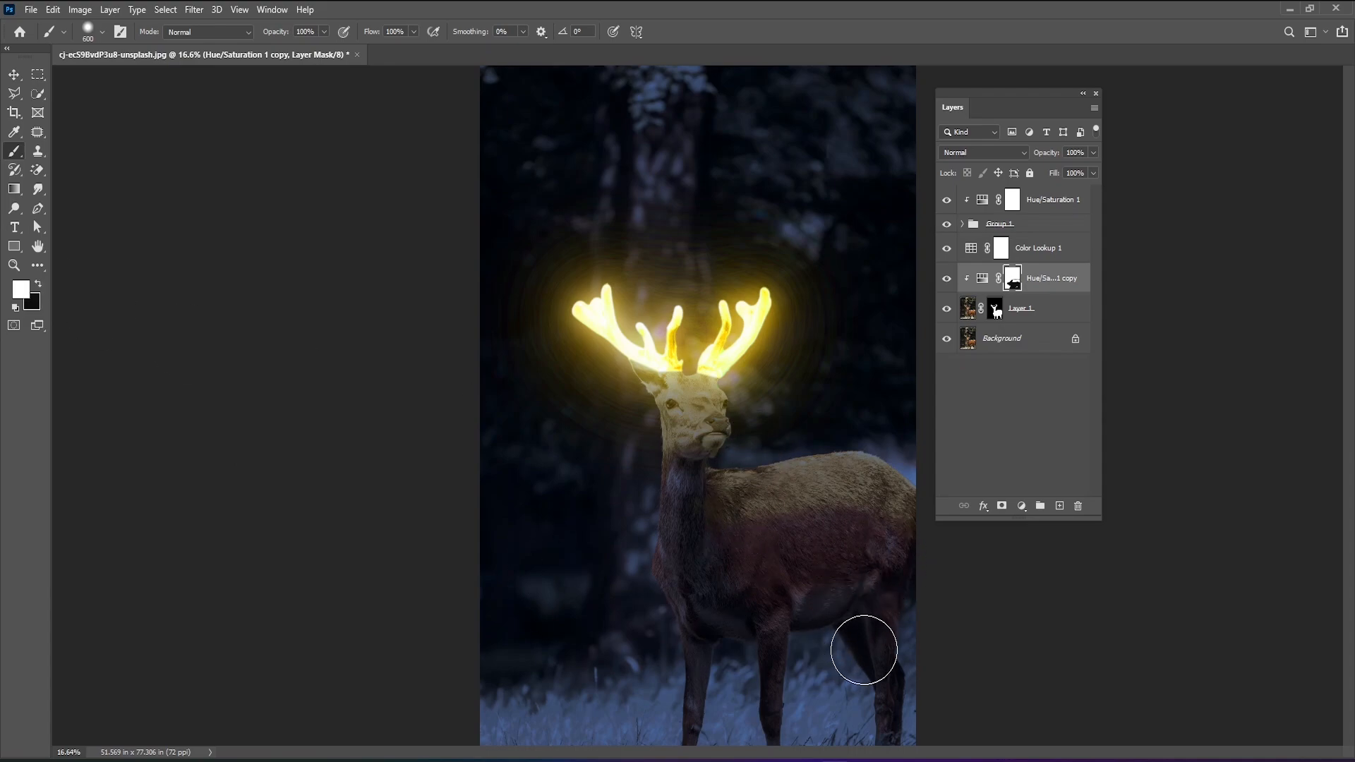
pyautogui.keyDown('alt'); pyautogui.scroll(-3, 550, 439); pyautogui.keyUp('alt')
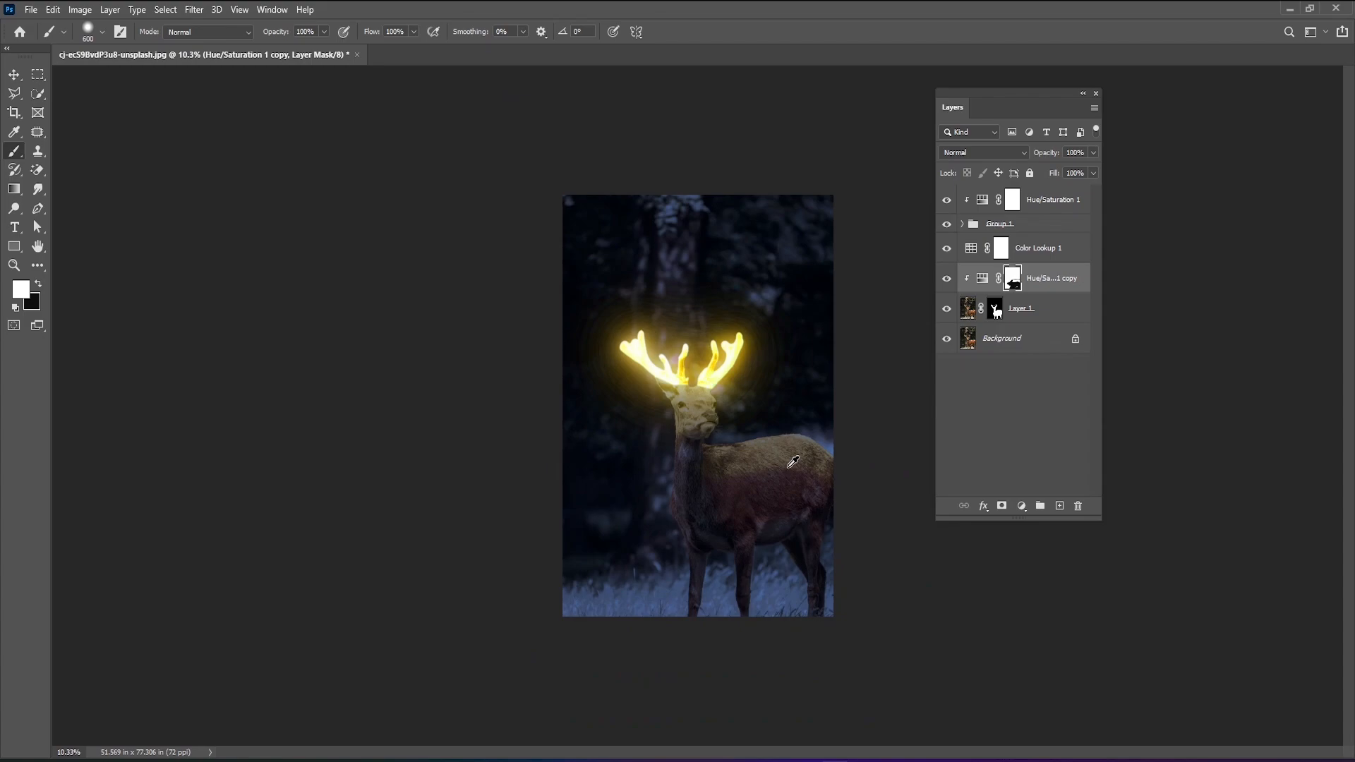
pyautogui.keyDown('alt'); pyautogui.scroll(2, 792, 462); pyautogui.keyUp('alt')
pyautogui.keyDown('alt'); pyautogui.scroll(-1, 810, 429); pyautogui.keyUp('alt')
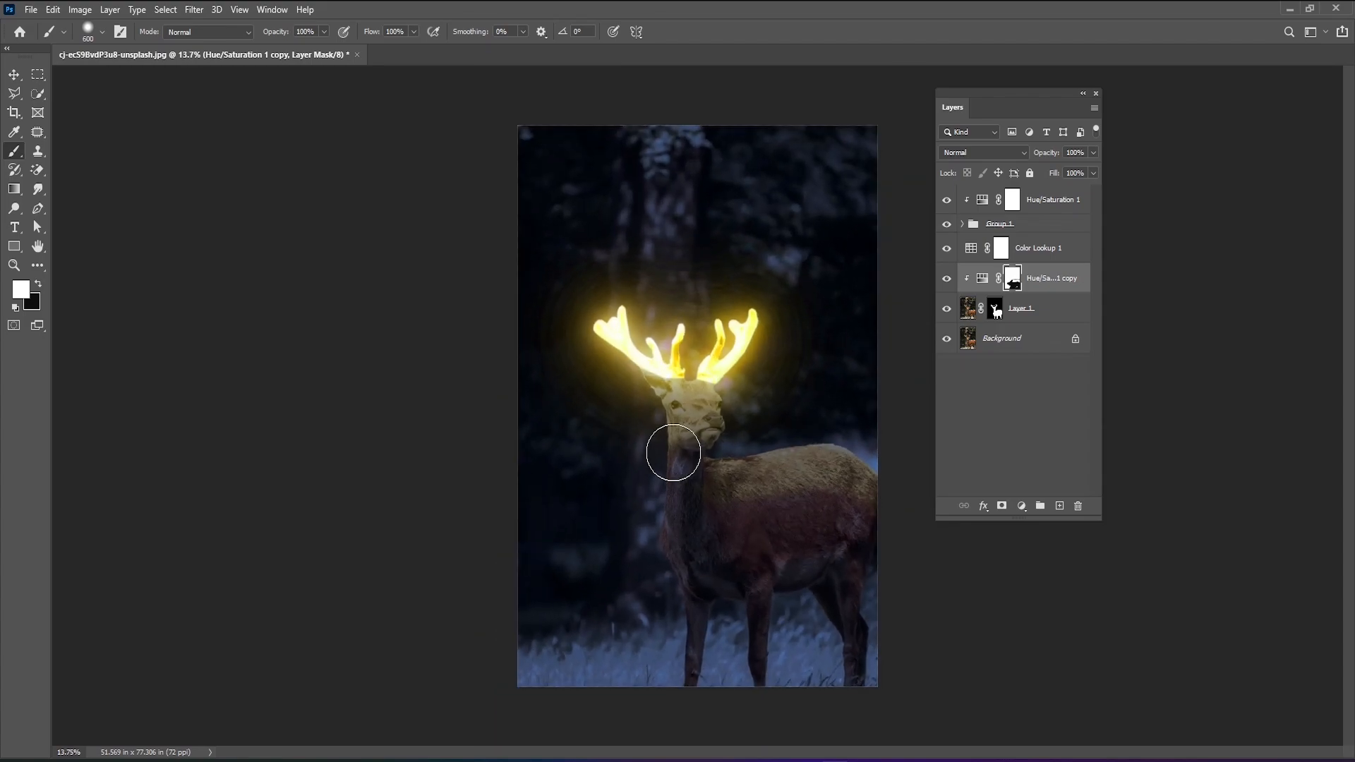